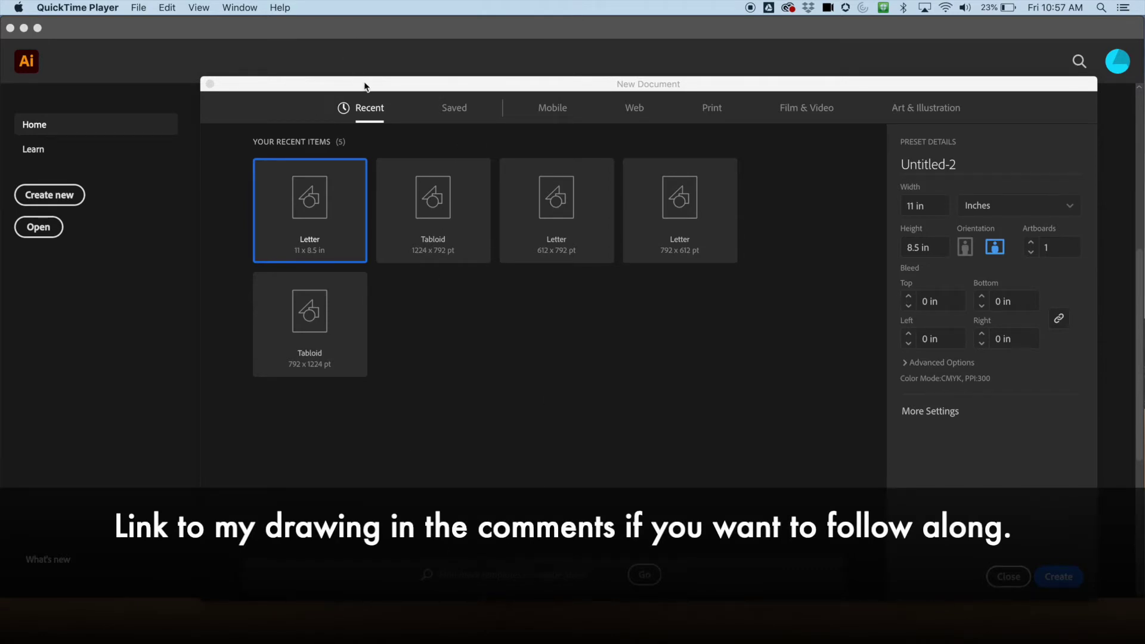
Create a new landscape Letter document measuring 792 × 612 pt from the recent presets
click(674, 212)
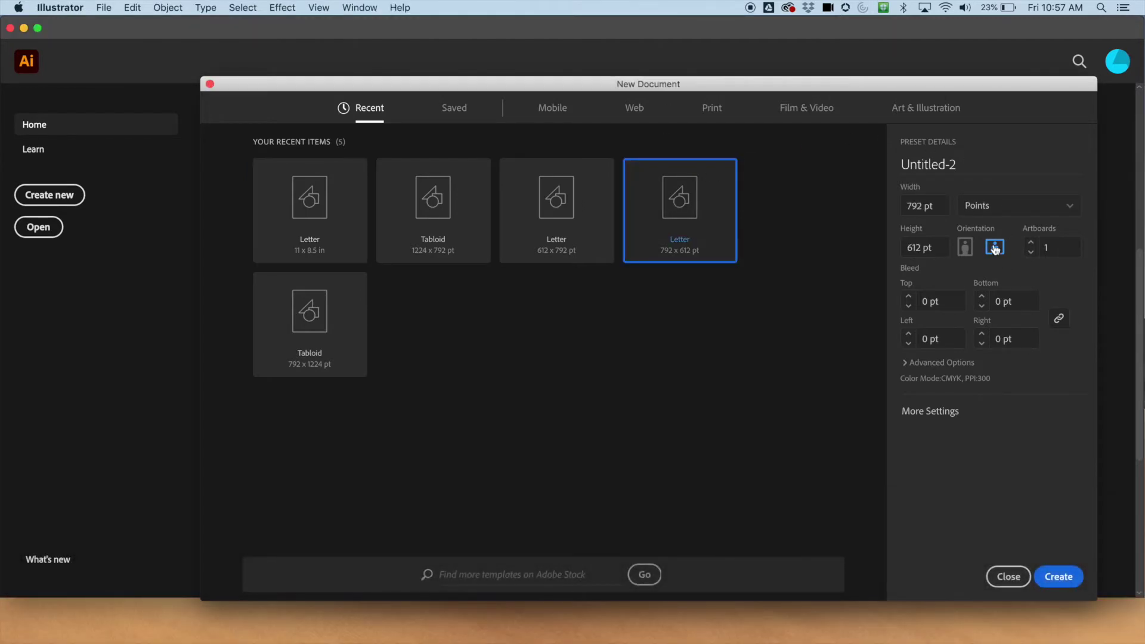
click(1049, 569)
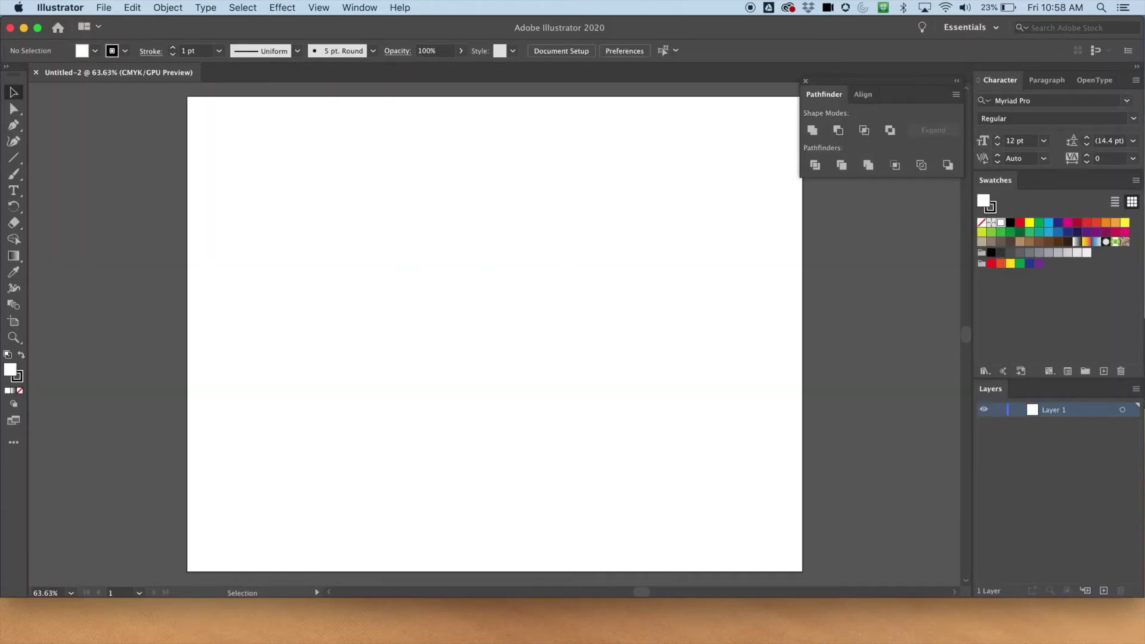
Bring Stars.png from the Handouts folder in Finder into the blank document and position it over the artboard
key(super+Tab)
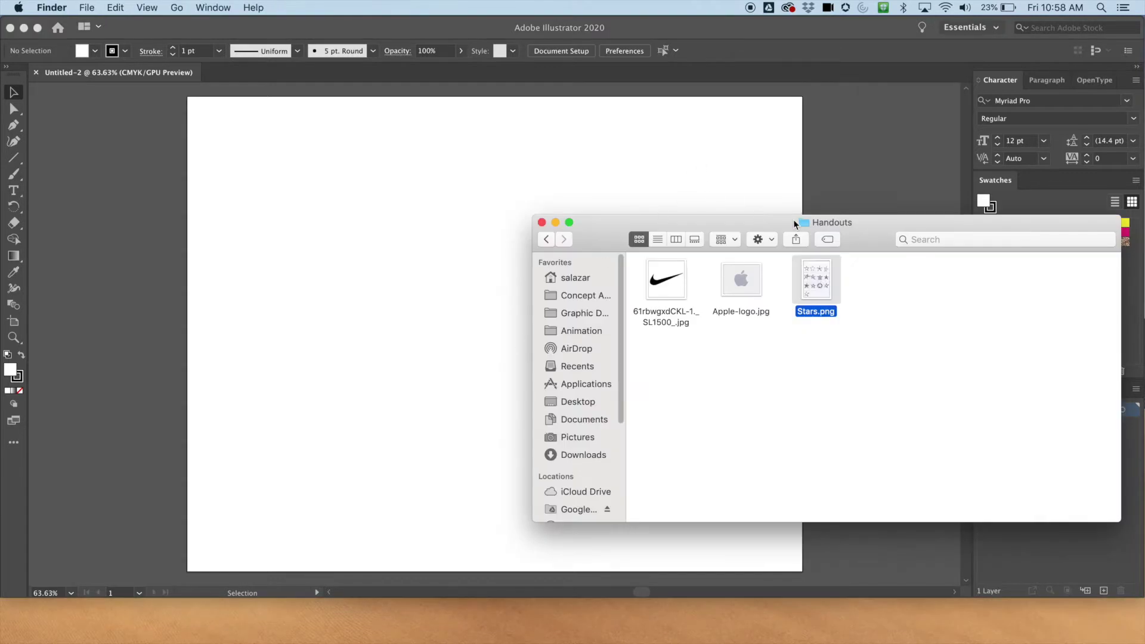
mouse_move(821, 227)
mouse_down()
mouse_move(706, 236)
mouse_move(833, 211)
mouse_up()
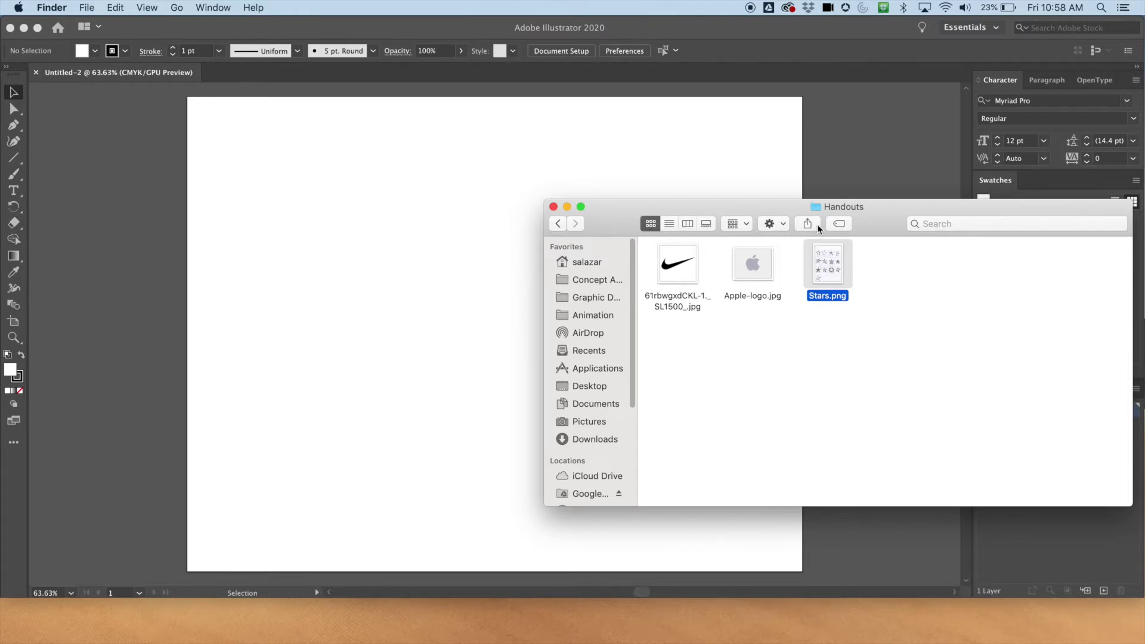
drag(834, 207, 846, 210)
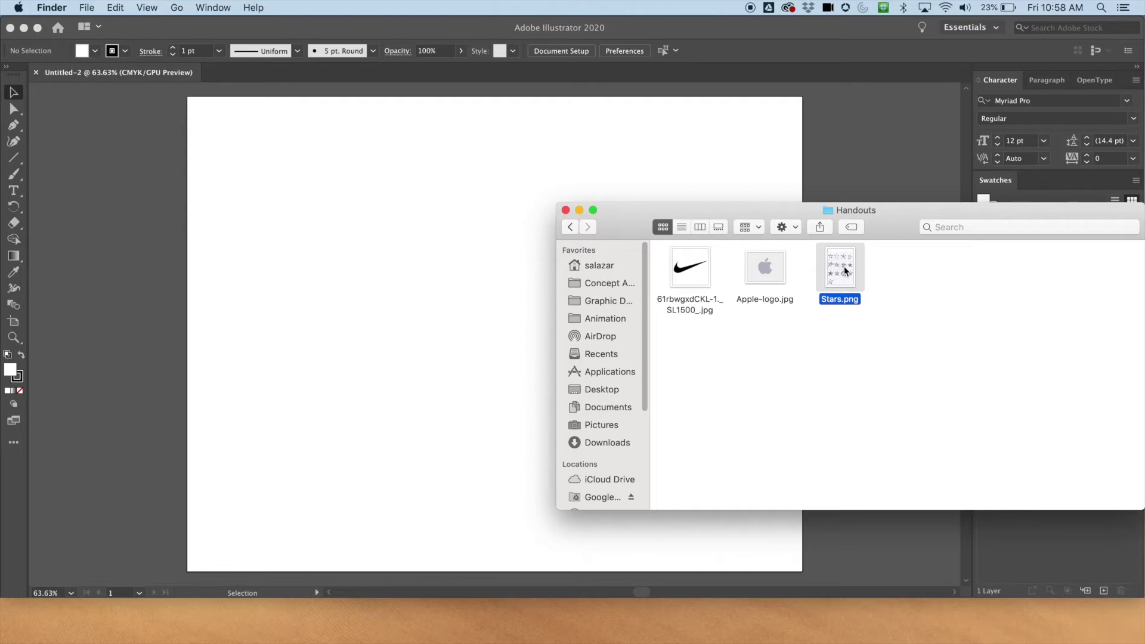
drag(848, 273, 485, 377)
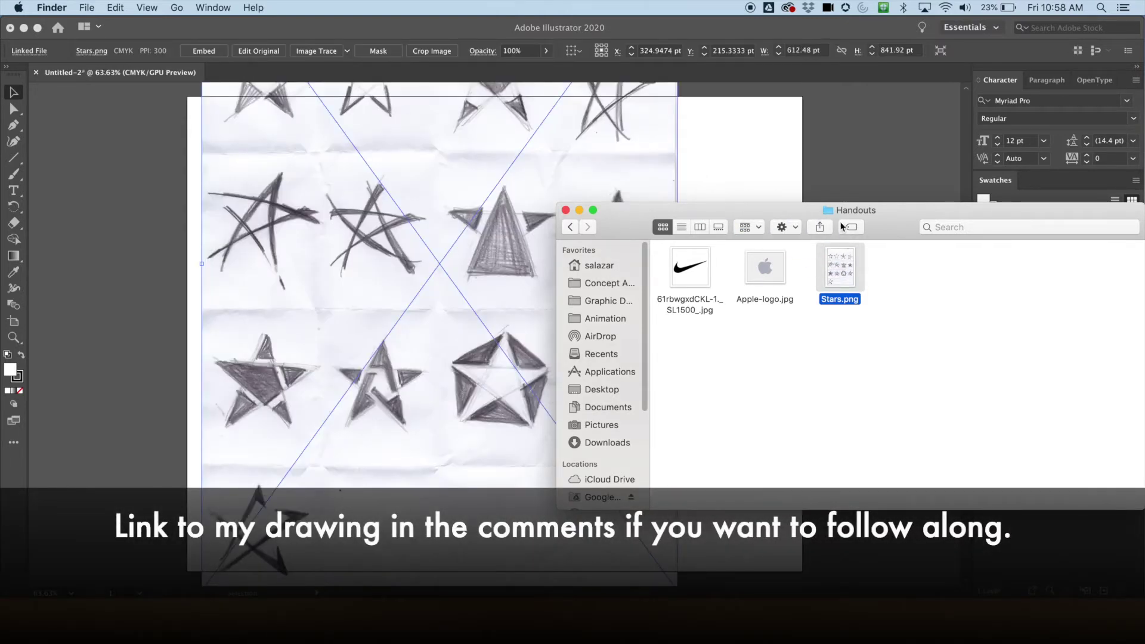
click(433, 208)
drag(444, 209, 476, 235)
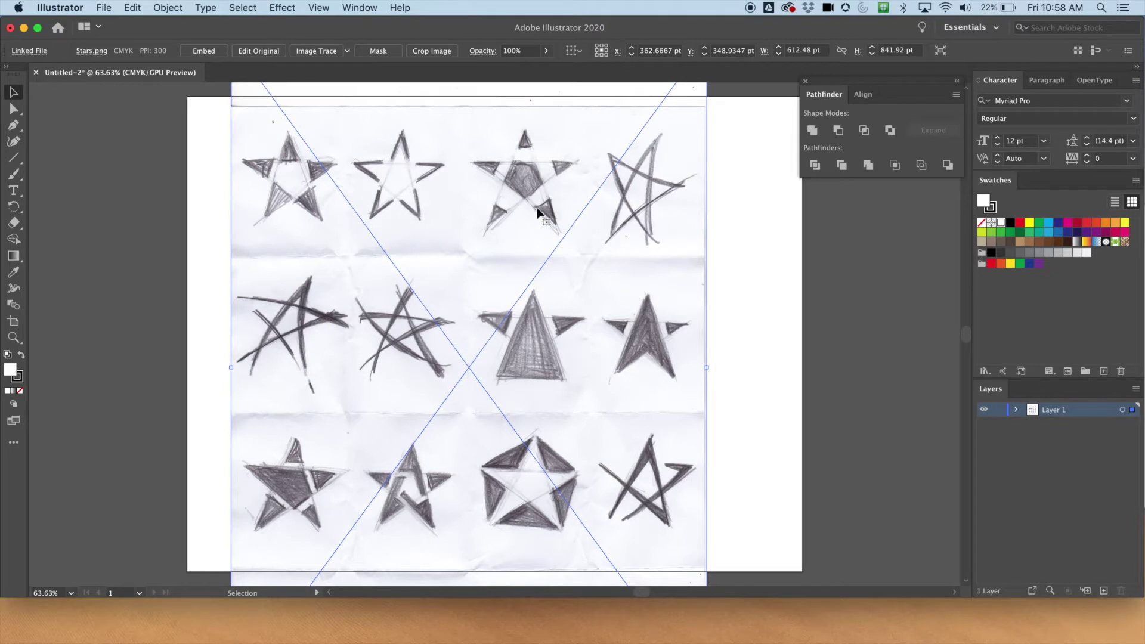
drag(445, 217, 460, 256)
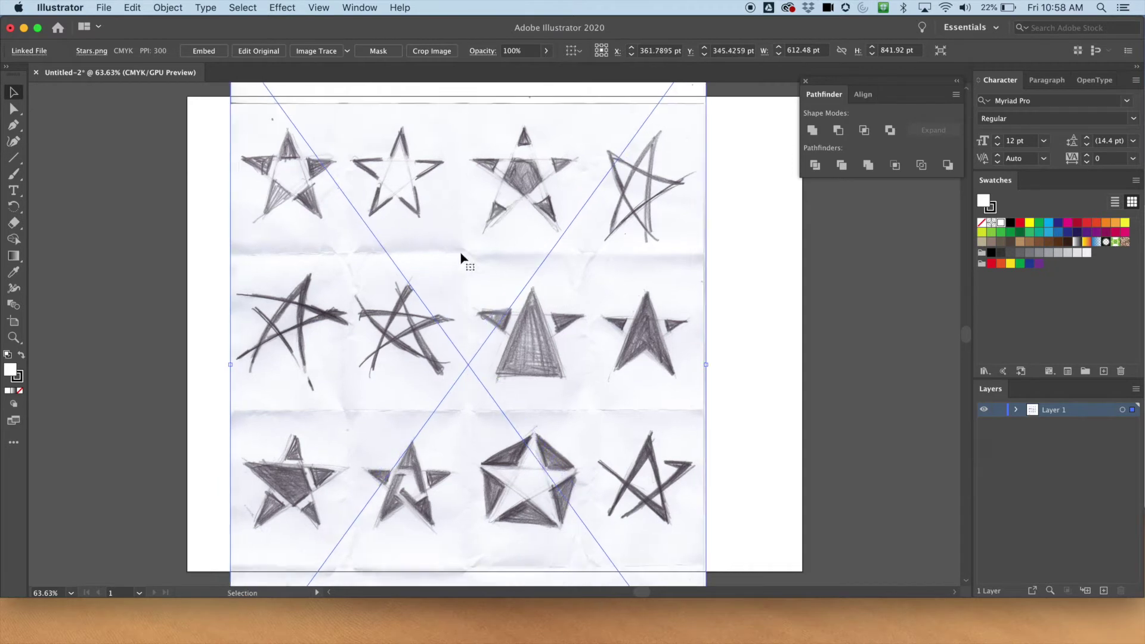
click(848, 237)
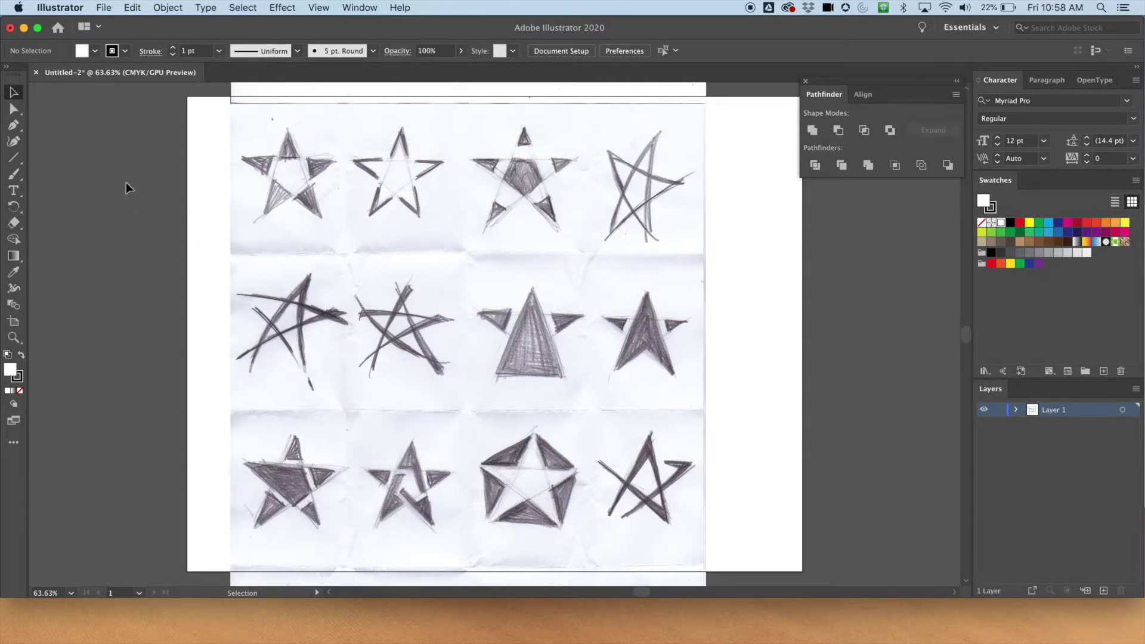
Enlarge the artboard freehand around the star sketches to about 1798 × 1006 pt with the Artboard tool
click(14, 323)
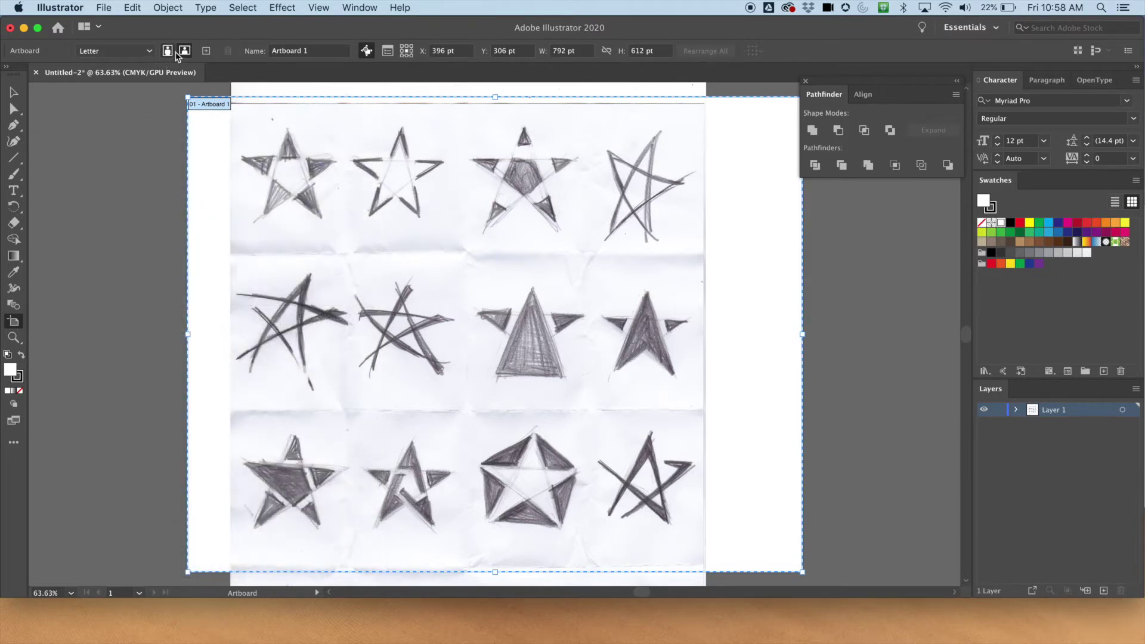
key(super+minus)
key(super+minus)
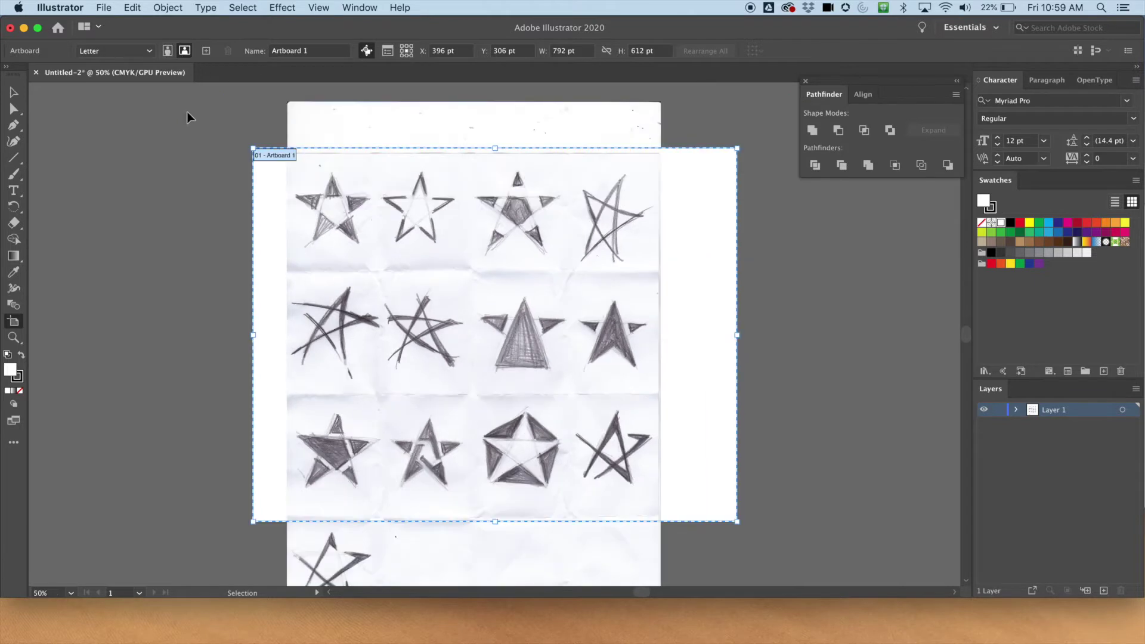
click(149, 51)
click(186, 36)
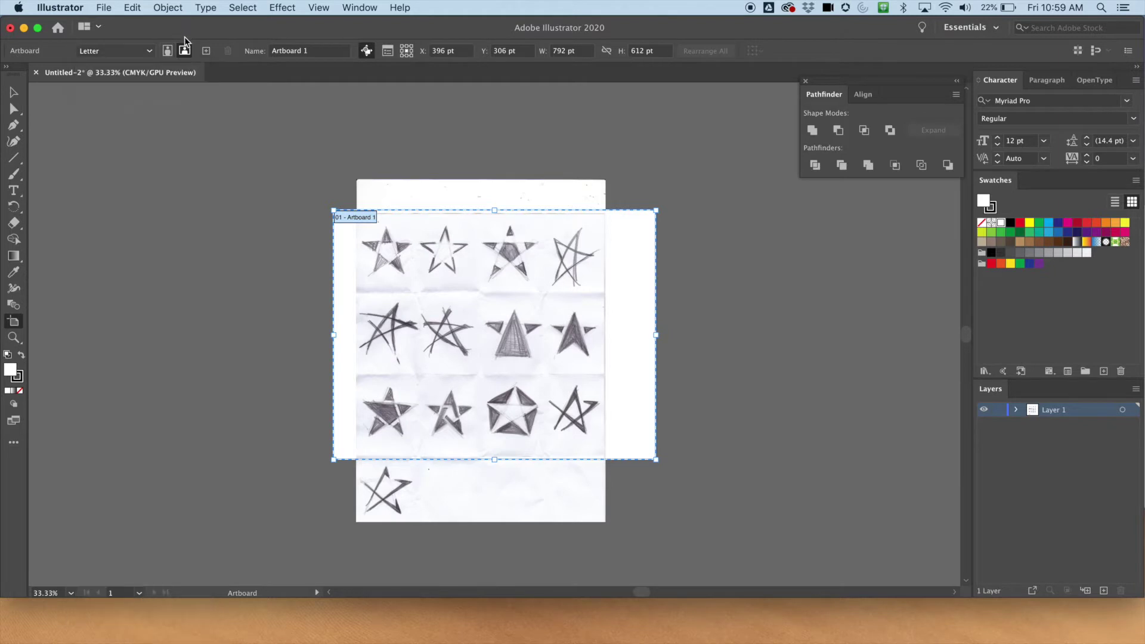
drag(333, 211, 151, 135)
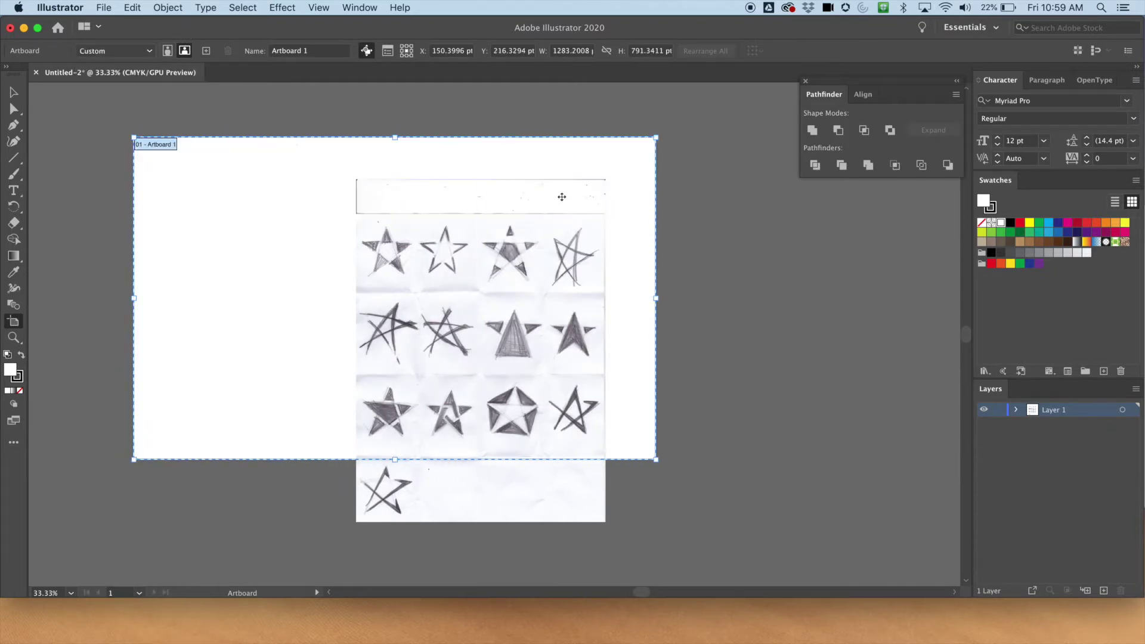
drag(658, 461, 866, 548)
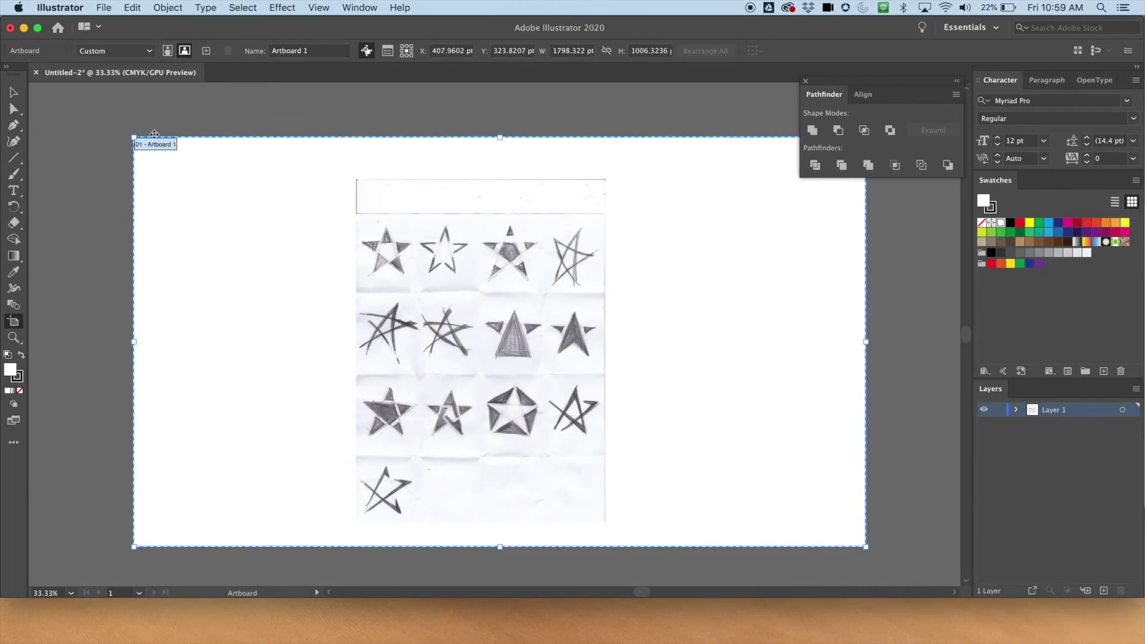
Set the artboard to the Letter preset in portrait orientation and align the sketch image with the artboard's side edges
click(149, 52)
click(117, 114)
click(168, 51)
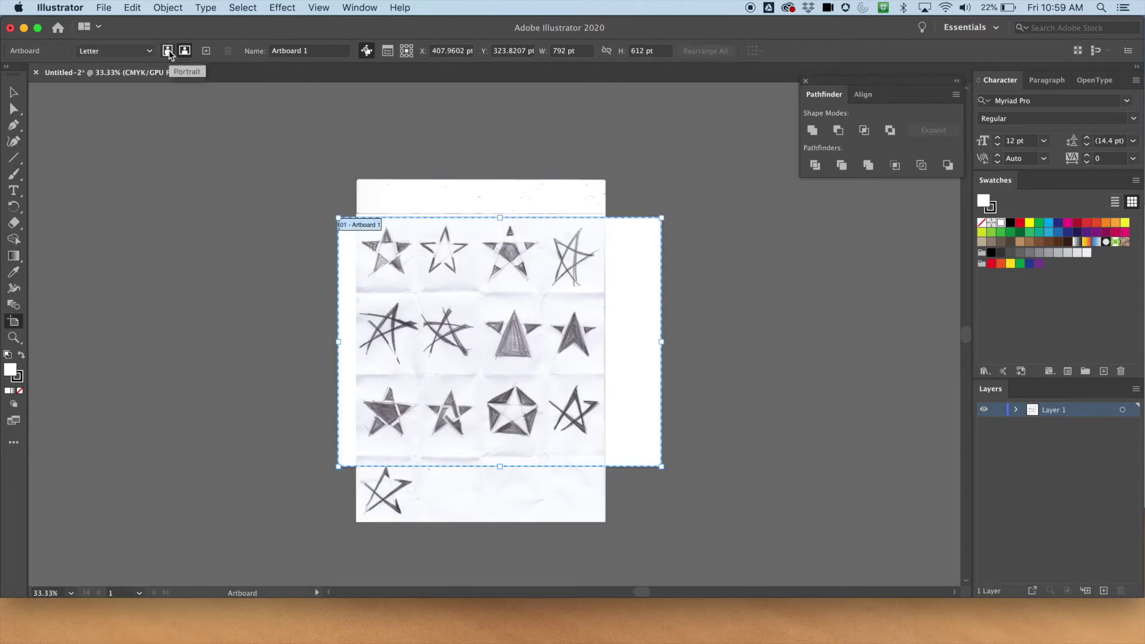
click(13, 92)
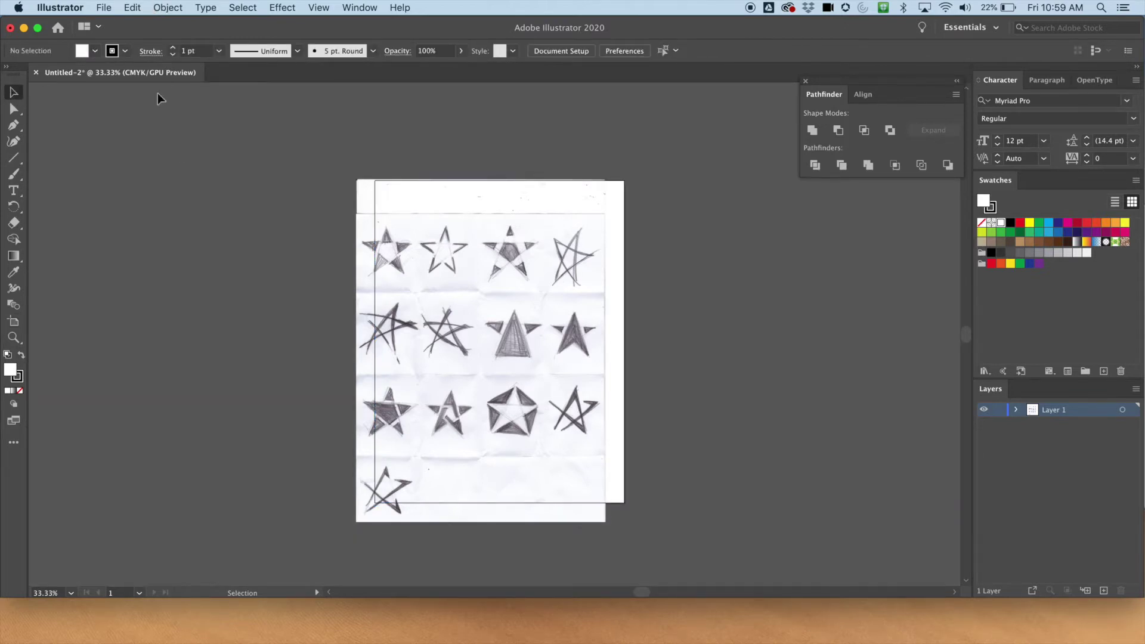
drag(470, 298, 488, 205)
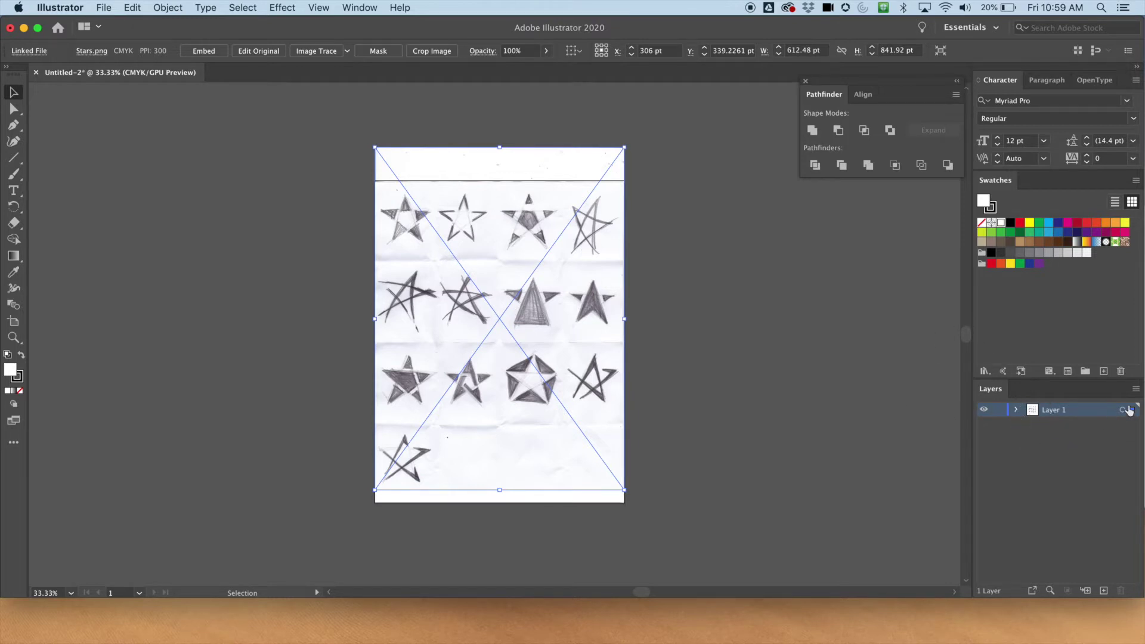
Turn Layer 1, which holds the star sketch image, into a template layer
click(1136, 388)
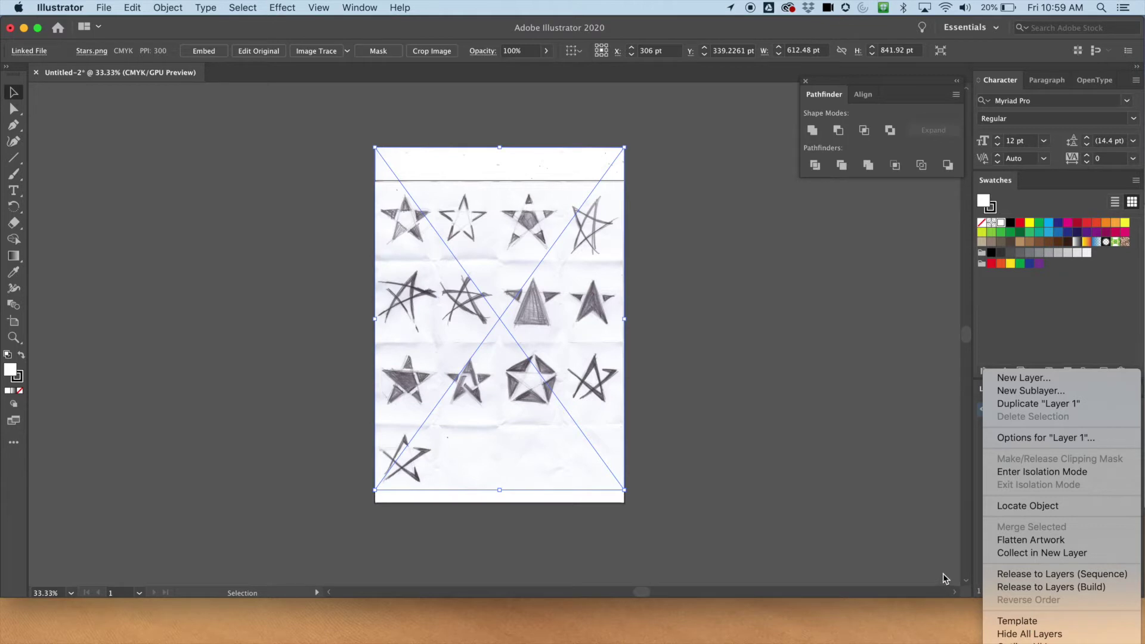
click(952, 596)
mouse_move(952, 611)
mouse_down()
mouse_move(952, 626)
mouse_move(952, 614)
mouse_up()
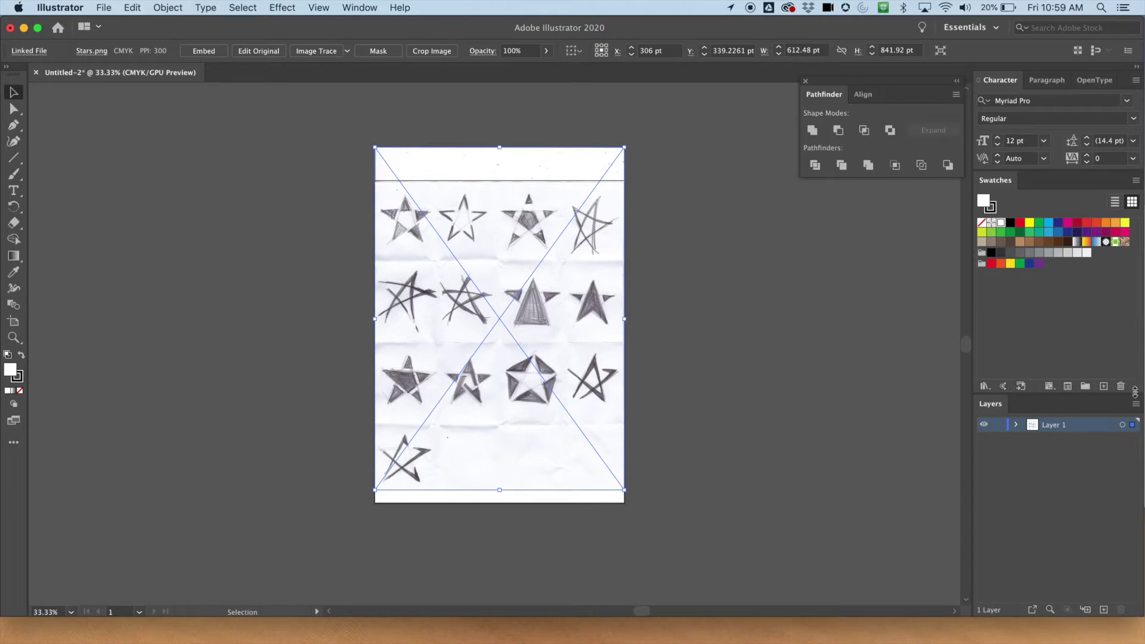
drag(1133, 394, 1102, 295)
click(1136, 305)
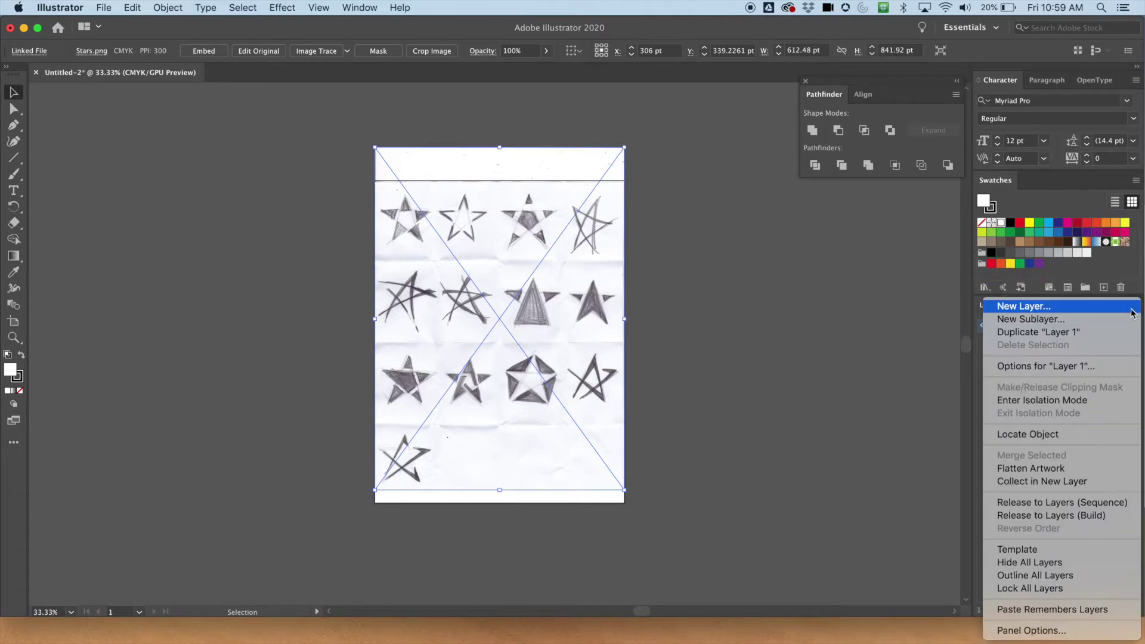
click(1028, 551)
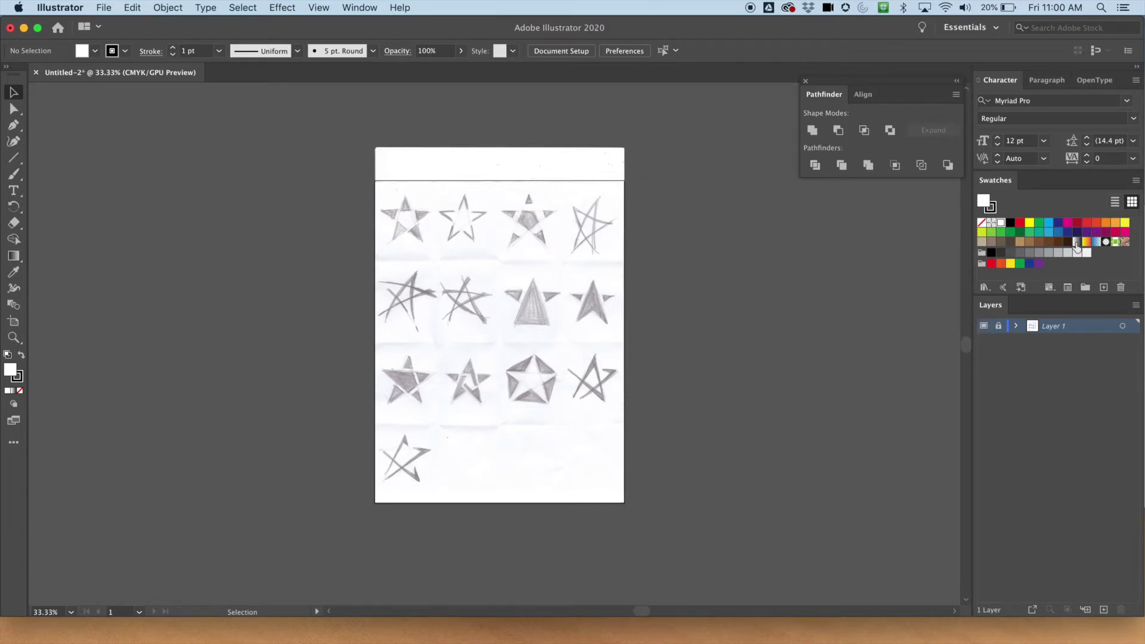
Add a new layer with the default options above the template layer
click(1137, 306)
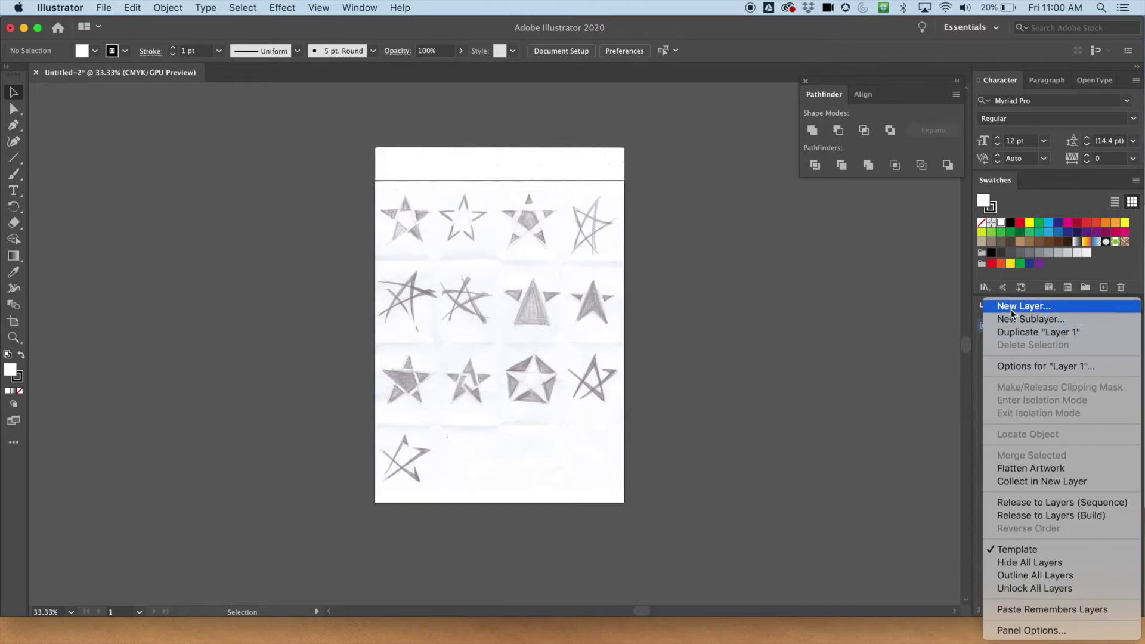
click(975, 384)
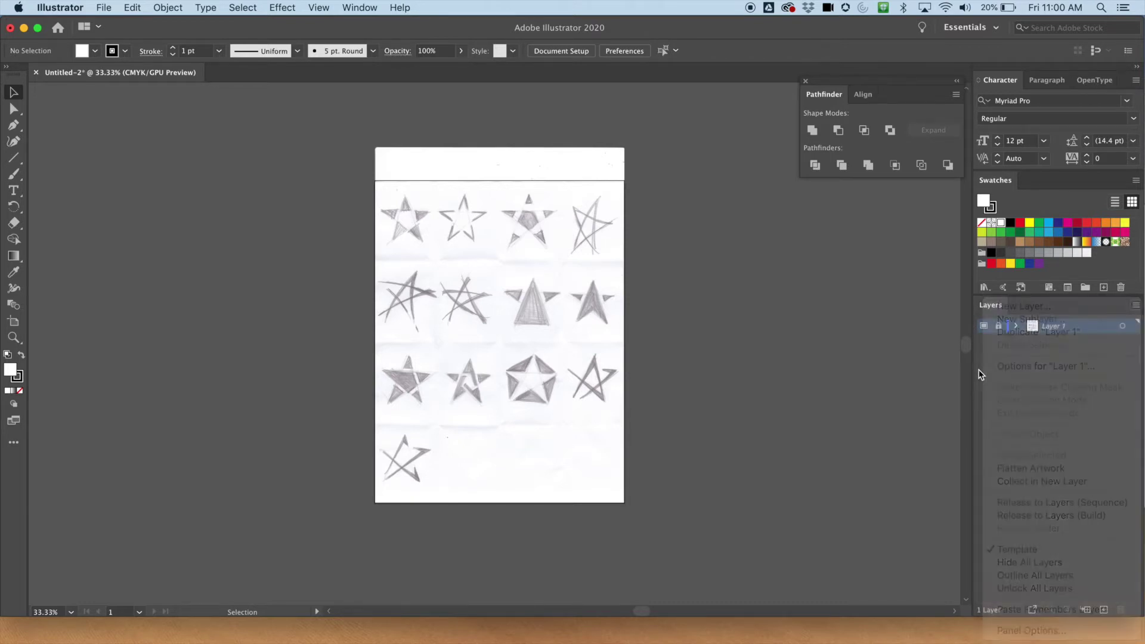
click(1136, 308)
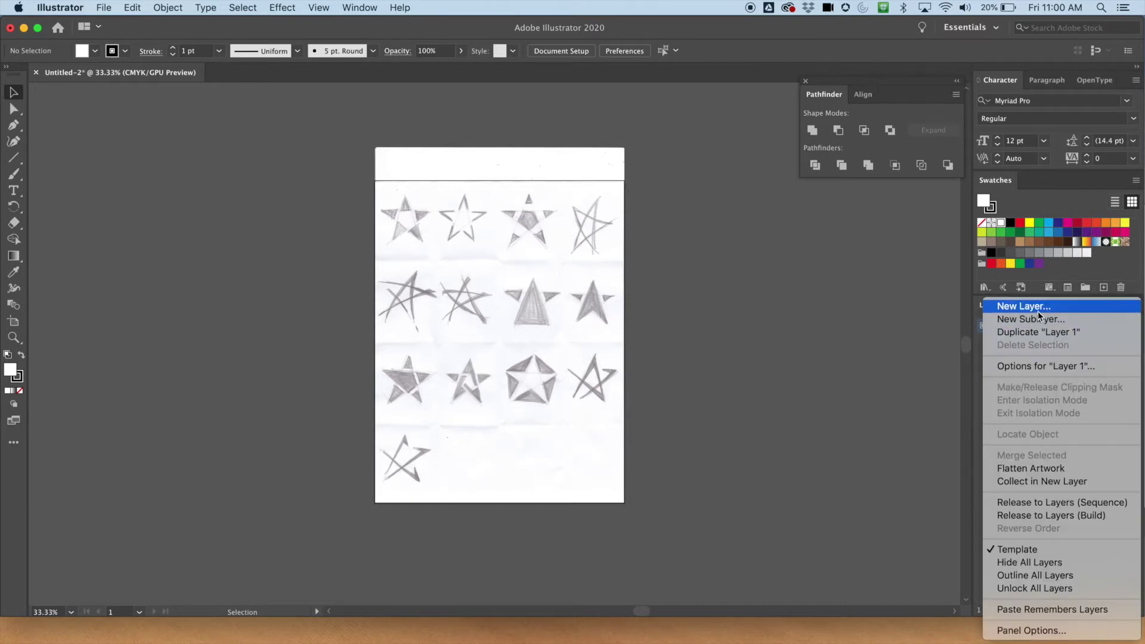
click(1036, 306)
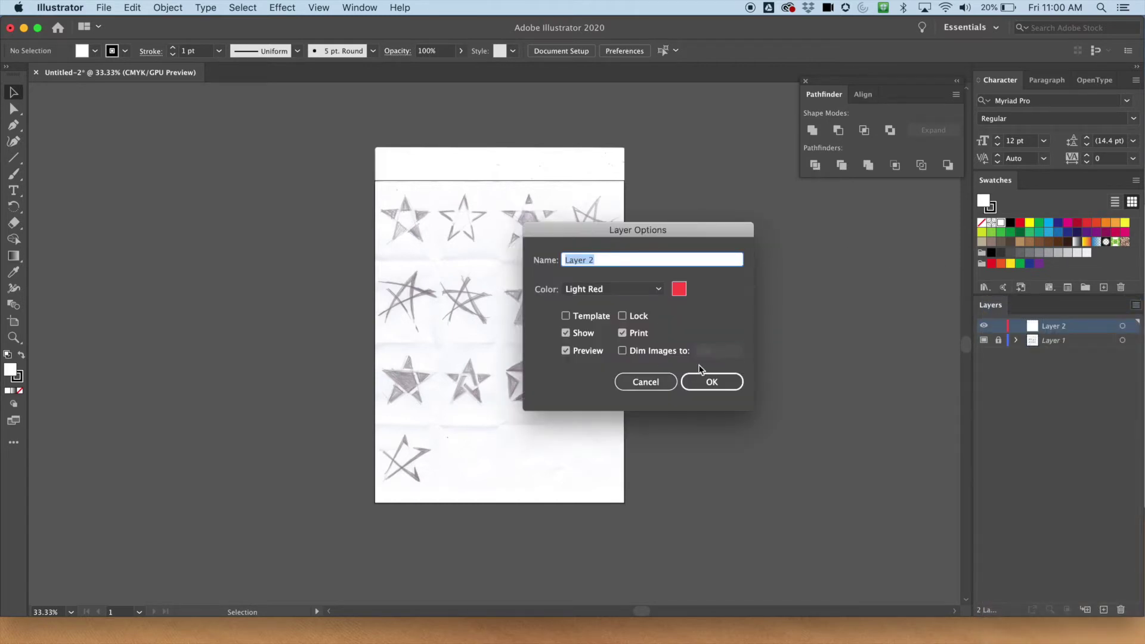
click(712, 381)
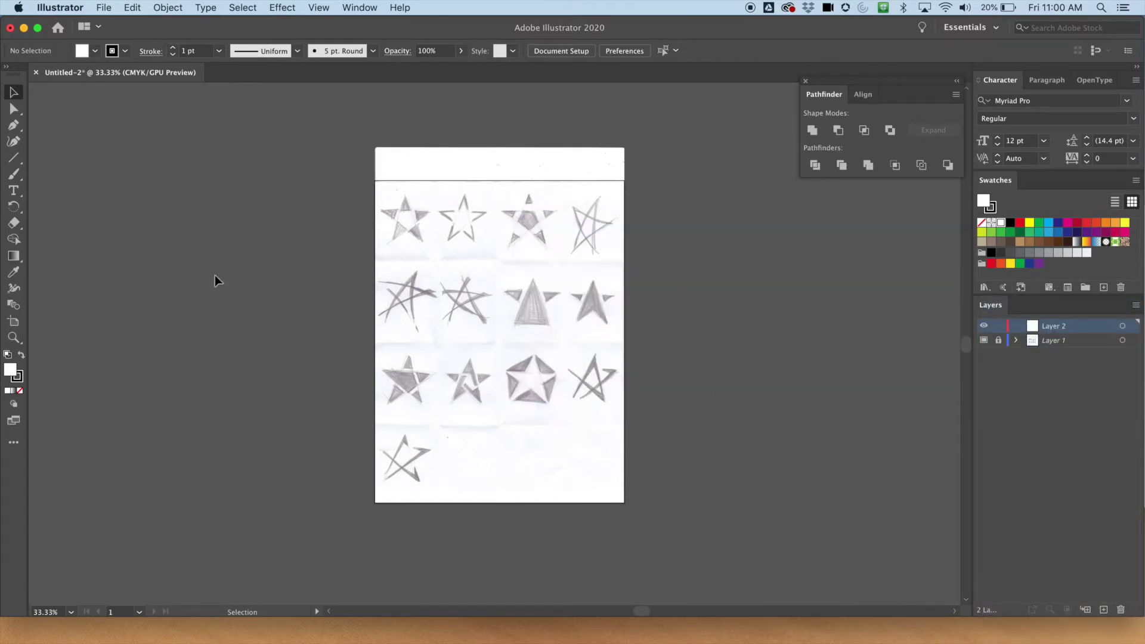
Examine the rows of pencil star sketches up close, ending at the first row
click(14, 338)
click(469, 216)
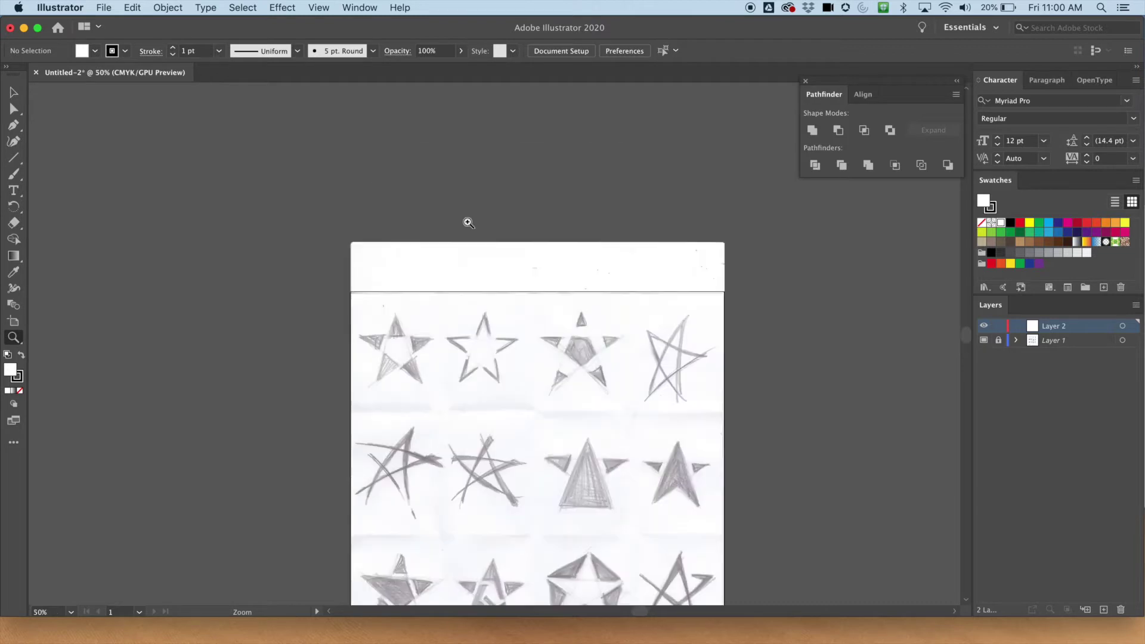
click(470, 226)
click(470, 230)
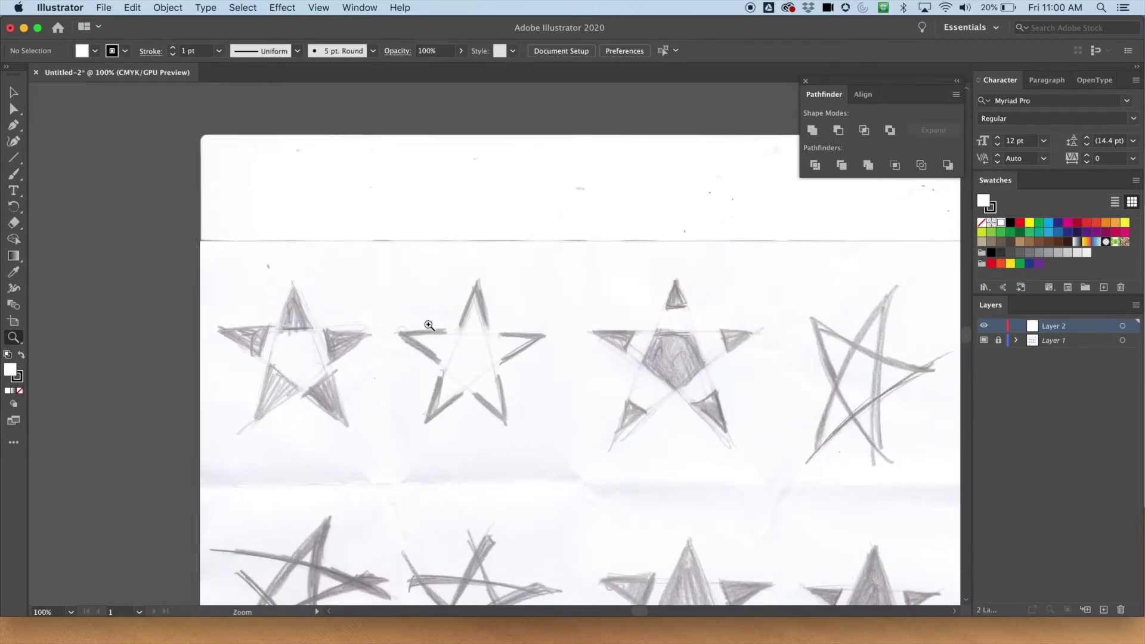
scroll(465, 322, down, 8)
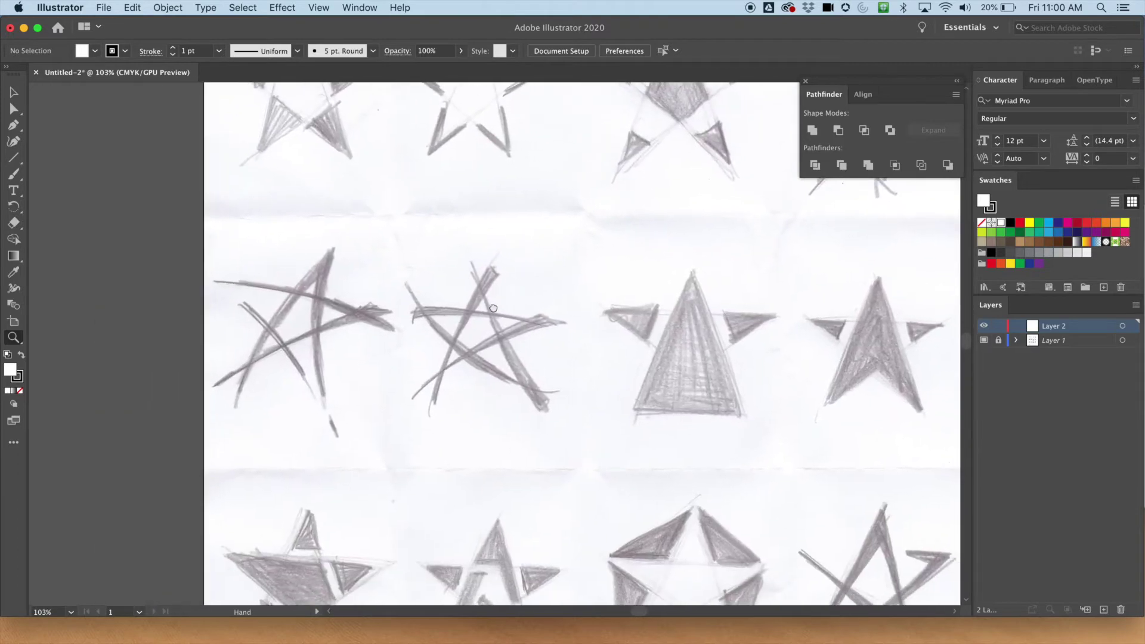
scroll(507, 308, down, 3)
scroll(465, 345, up, 8)
scroll(505, 285, up, 2)
scroll(418, 287, right, 2)
scroll(456, 290, down, 2)
scroll(455, 290, right, 1)
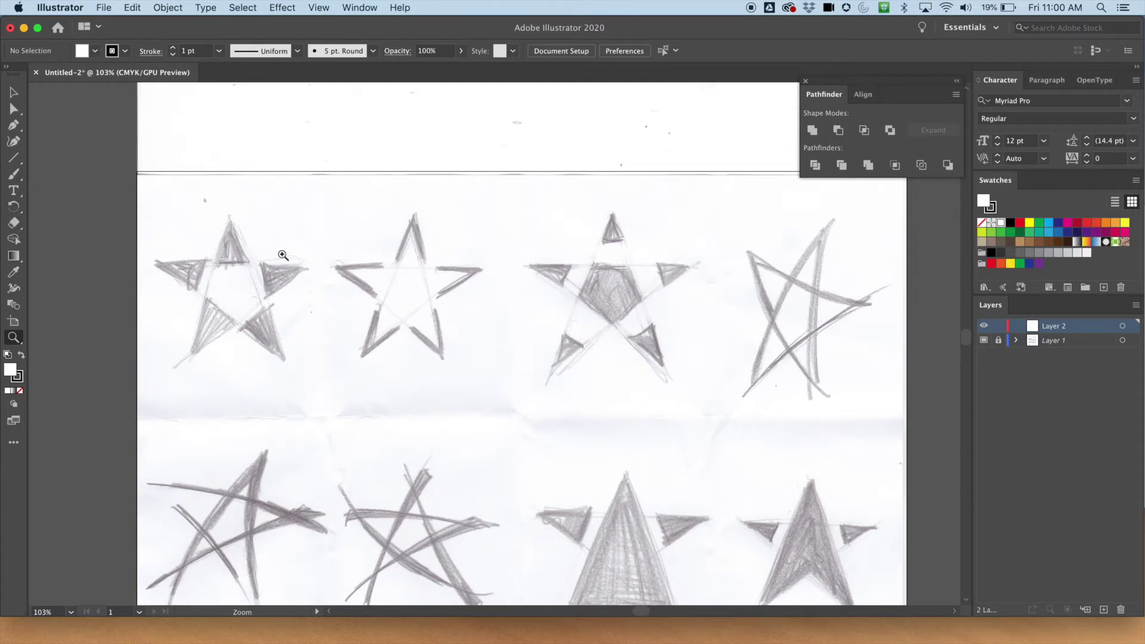
Draw a five-pointed star about 141 × 134 pt with the Star tool near the first sketch in the first row
click(17, 159)
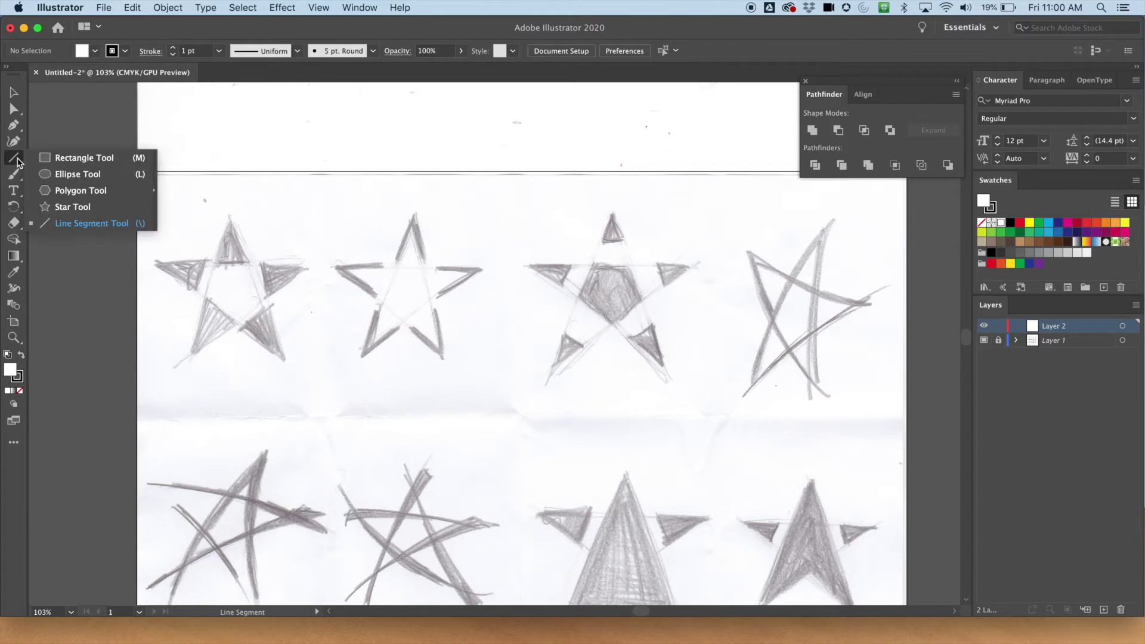
click(77, 209)
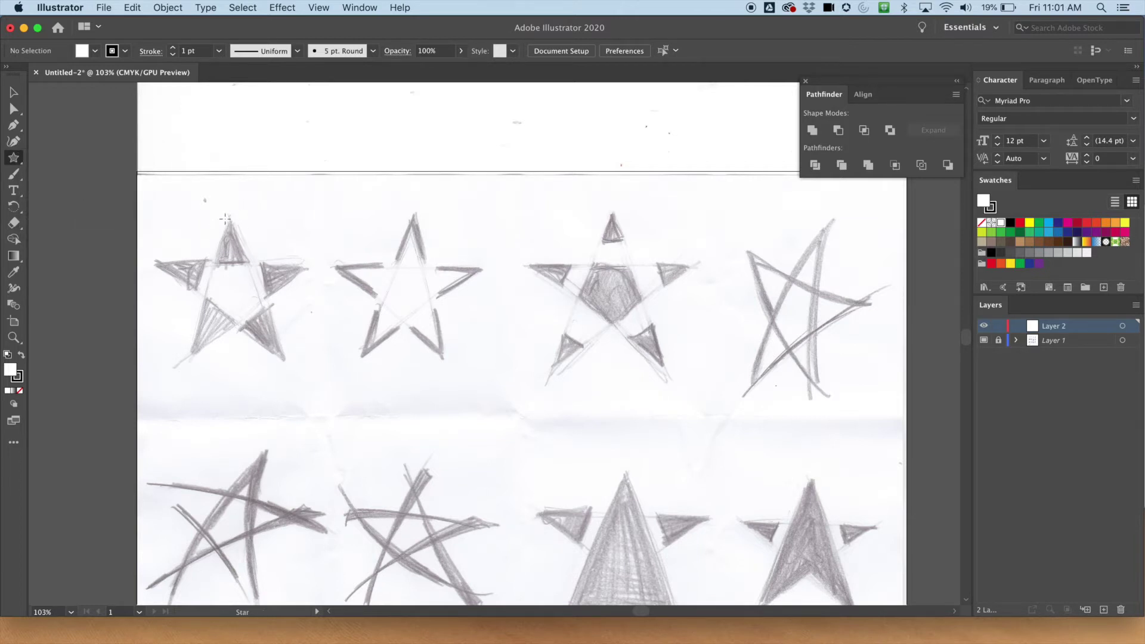
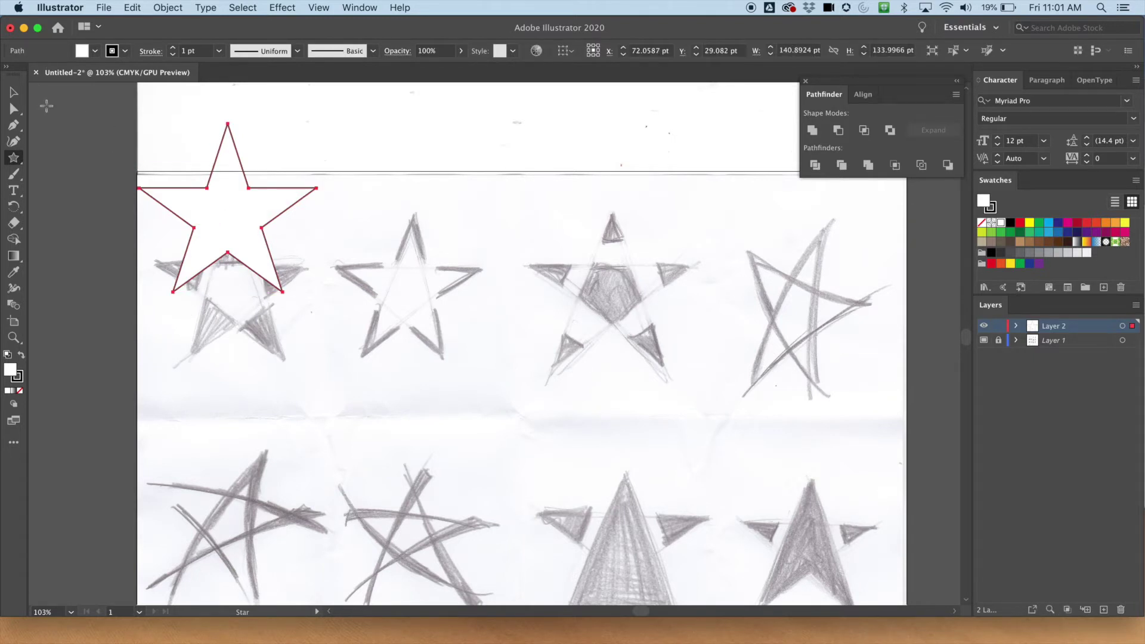
Move the drawn star over the first sketch in the first row and scale it down to about 122 × 116 pt
click(15, 95)
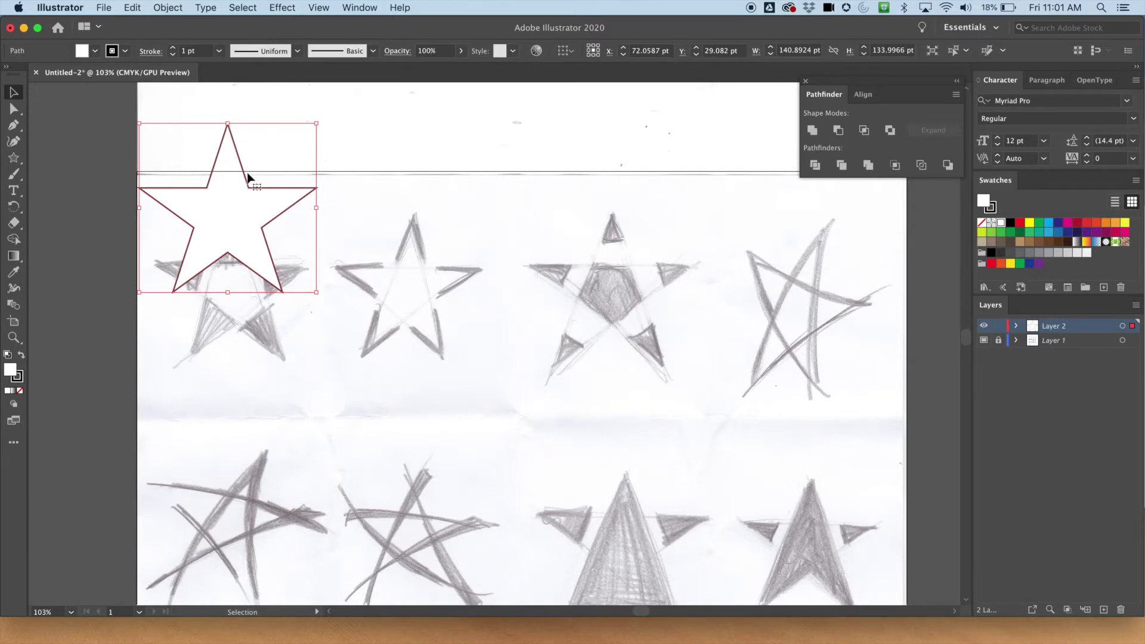
mouse_move(225, 209)
mouse_down()
mouse_move(251, 263)
mouse_move(235, 289)
mouse_move(225, 271)
mouse_move(378, 266)
mouse_move(327, 292)
mouse_move(396, 281)
mouse_move(385, 293)
mouse_move(402, 281)
mouse_move(218, 269)
mouse_move(404, 257)
mouse_move(412, 273)
mouse_up()
drag(405, 272, 400, 278)
drag(501, 200, 491, 208)
drag(404, 294, 245, 283)
double_click(241, 284)
drag(314, 198, 300, 214)
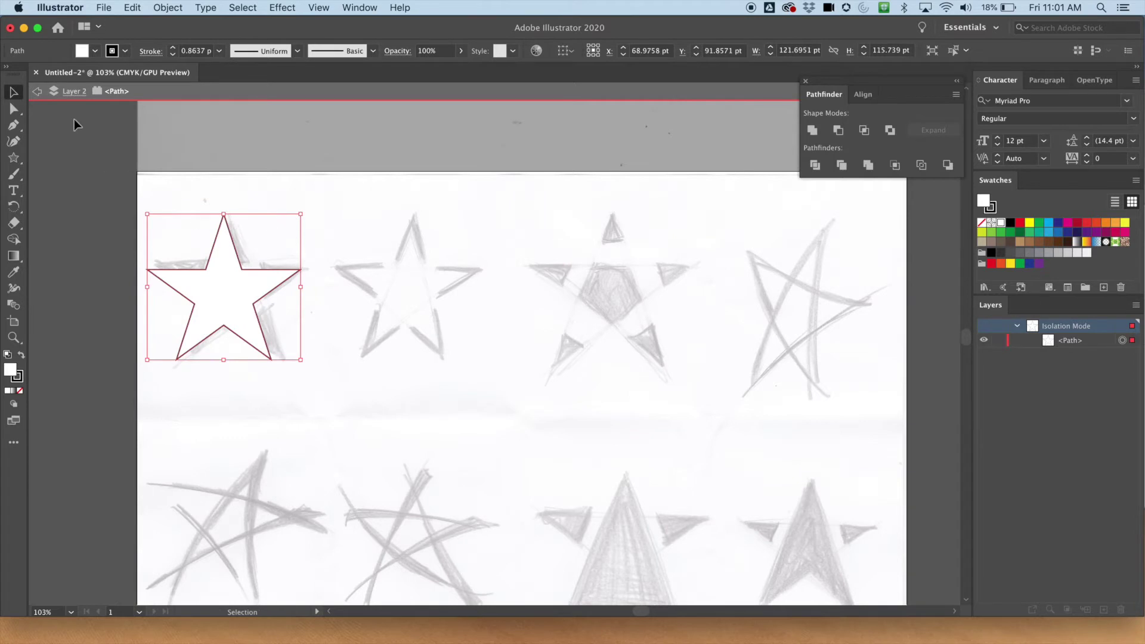
Exit isolation mode and move the five-pointed star over the second sketch in the first row
click(37, 92)
mouse_move(215, 272)
mouse_down()
mouse_move(307, 263)
mouse_move(330, 283)
mouse_move(380, 291)
mouse_up()
double_click(305, 267)
click(418, 227)
double_click(418, 226)
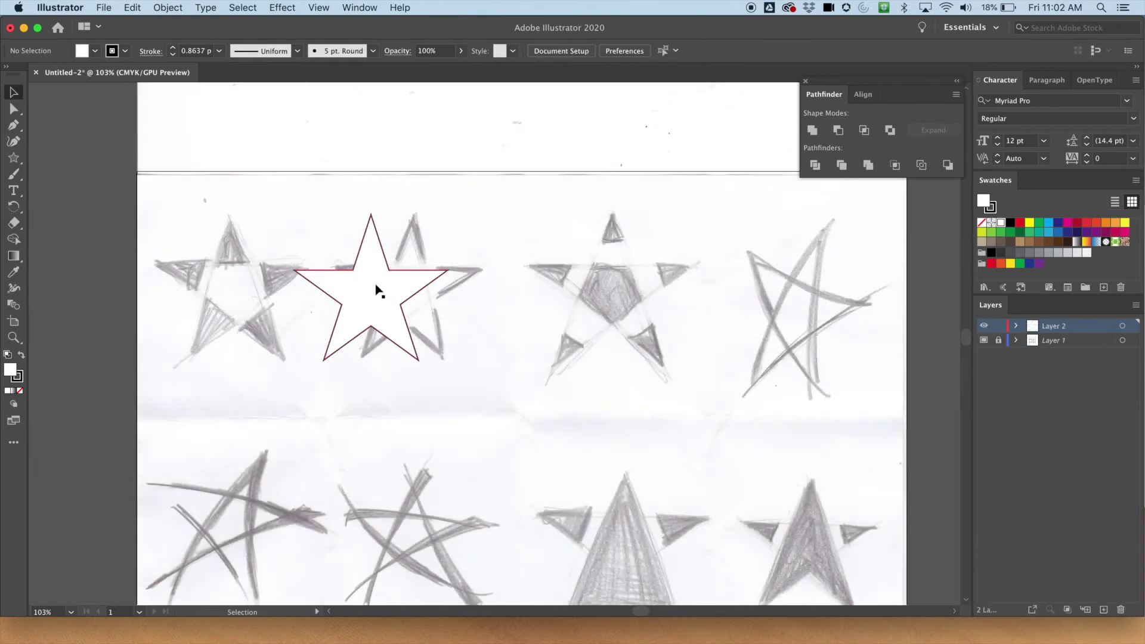
drag(368, 283, 391, 286)
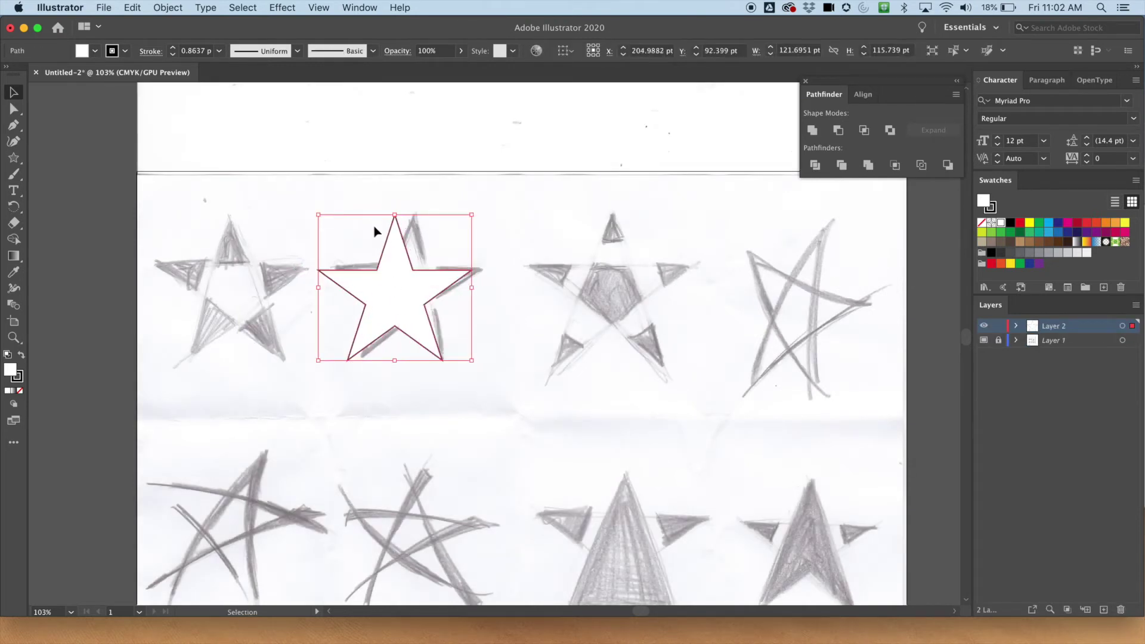
Remove the star's stroke and fill it with black
click(125, 51)
click(9, 76)
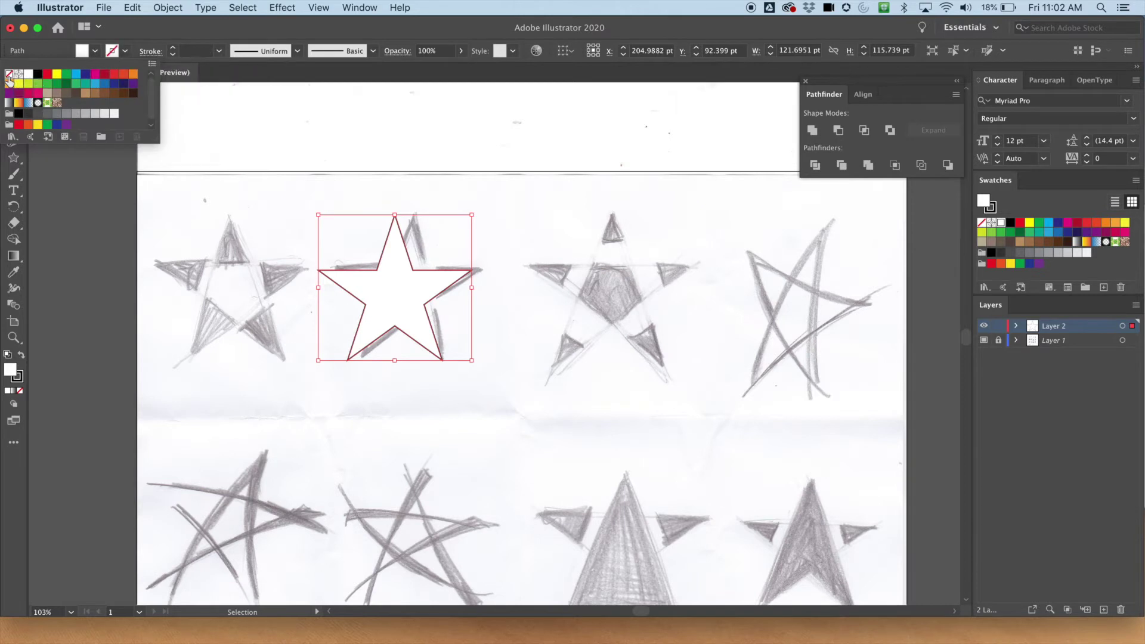
click(95, 51)
click(95, 51)
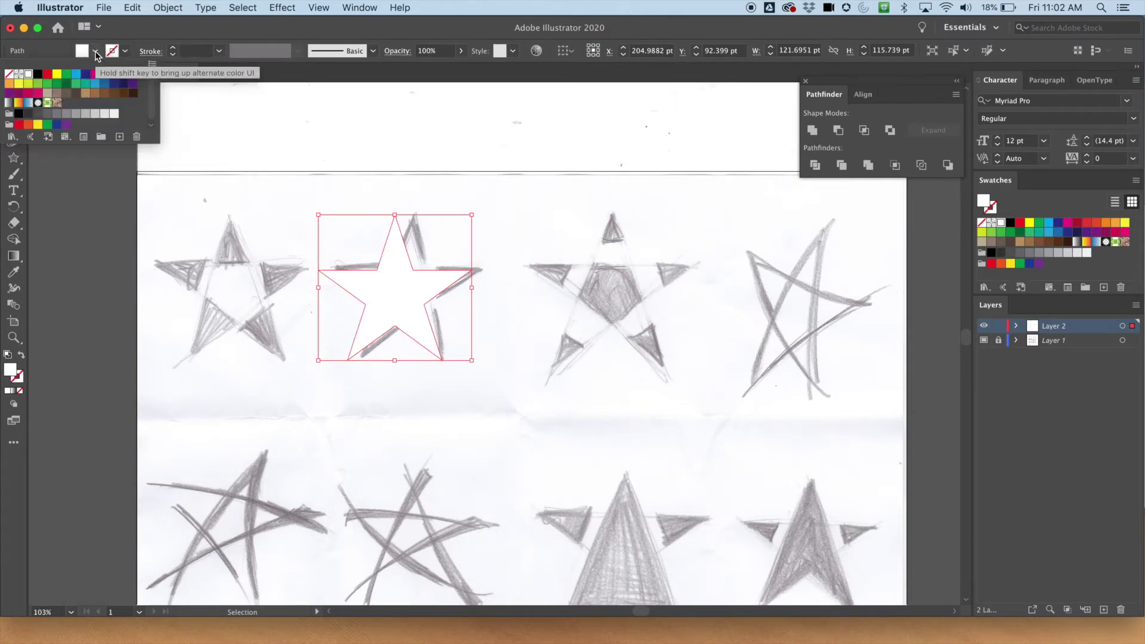
click(37, 74)
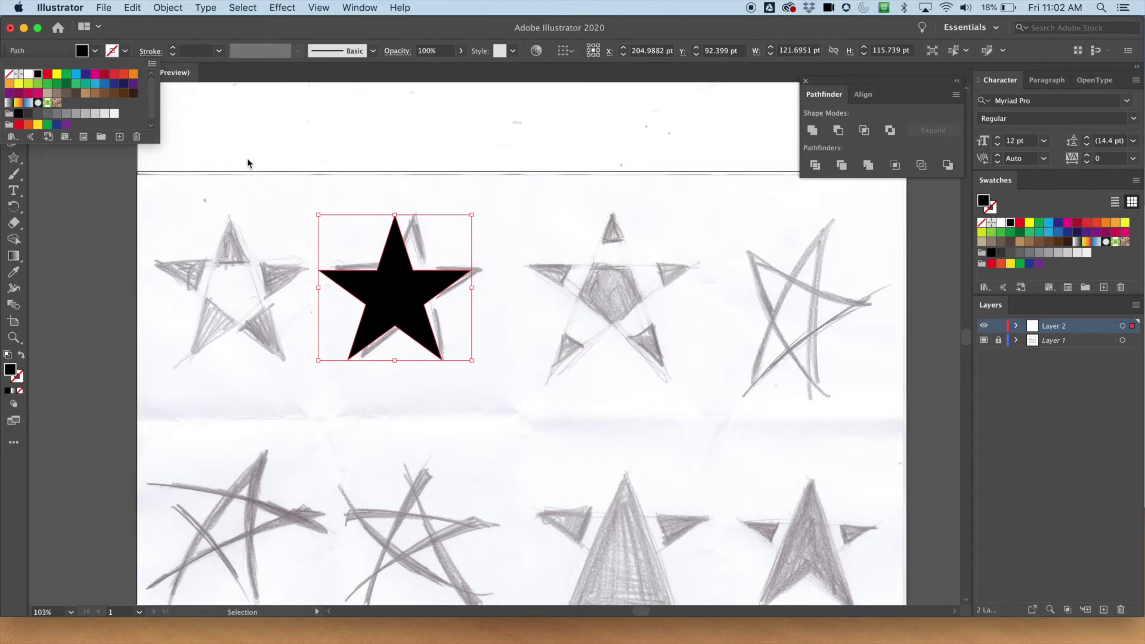
click(261, 27)
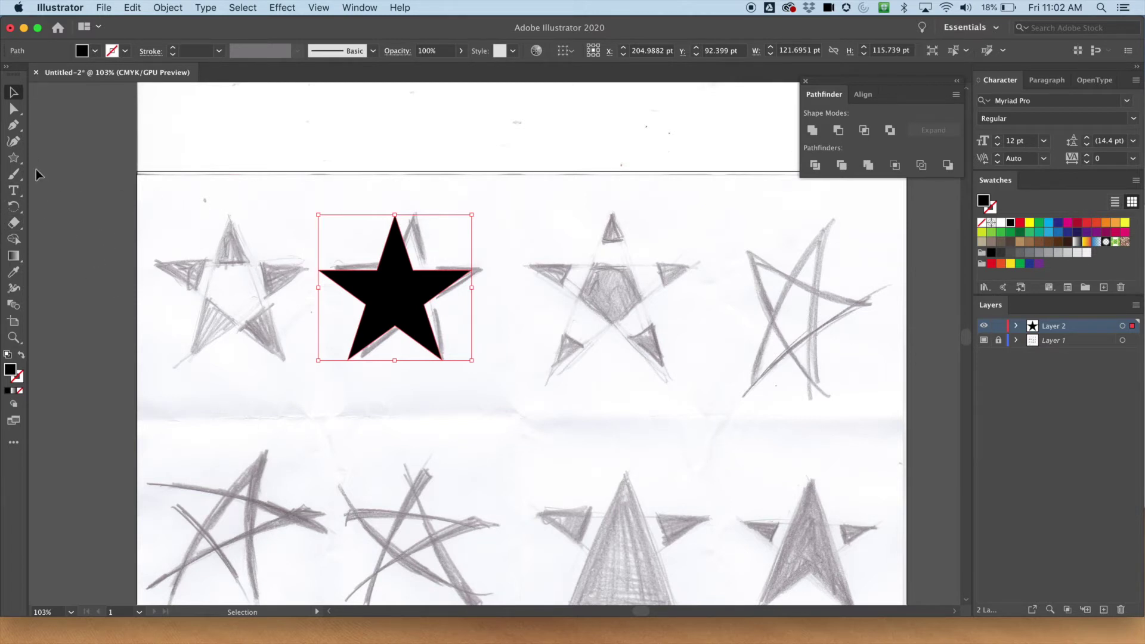
Draw an upright pentagon about 83 × 79 pt with the Polygon tool above the first sketch in the first row
click(14, 158)
click(13, 159)
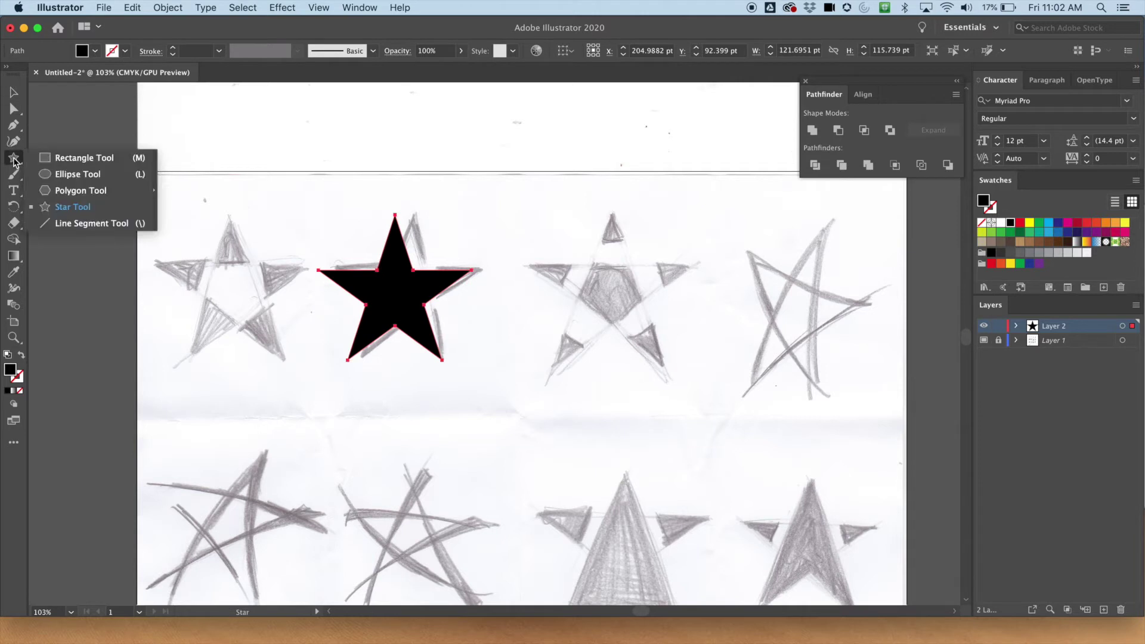
click(75, 191)
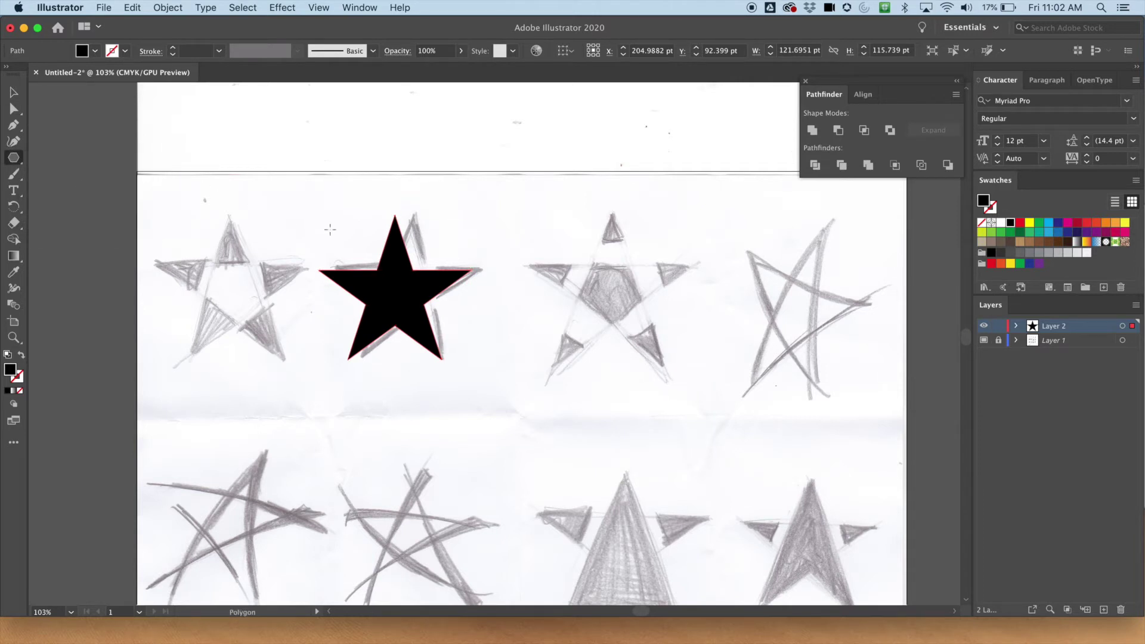
drag(203, 214, 240, 254)
key(Up)
key(Up)
key(Up)
key(Up)
key(Down)
key(Down)
key(Down)
key(Down)
key(Up)
key(Up)
key(Up)
key(Down)
key(Down)
key(Down)
key(Up)
key(Up)
key(Up)
key(Down)
key(Down)
key(Up)
key(Up)
key(Up)
key(Up)
key(Down)
key(Down)
key(Down)
key(Down)
key(Down)
key(Up)
key(Up)
key(Up)
key(Up)
key(Up)
key(Up)
key(Down)
key(Down)
key(Down)
key(Down)
key(Down)
key(Down)
key(Up)
key(Up)
key(Up)
key(Up)
key(Down)
key(Down)
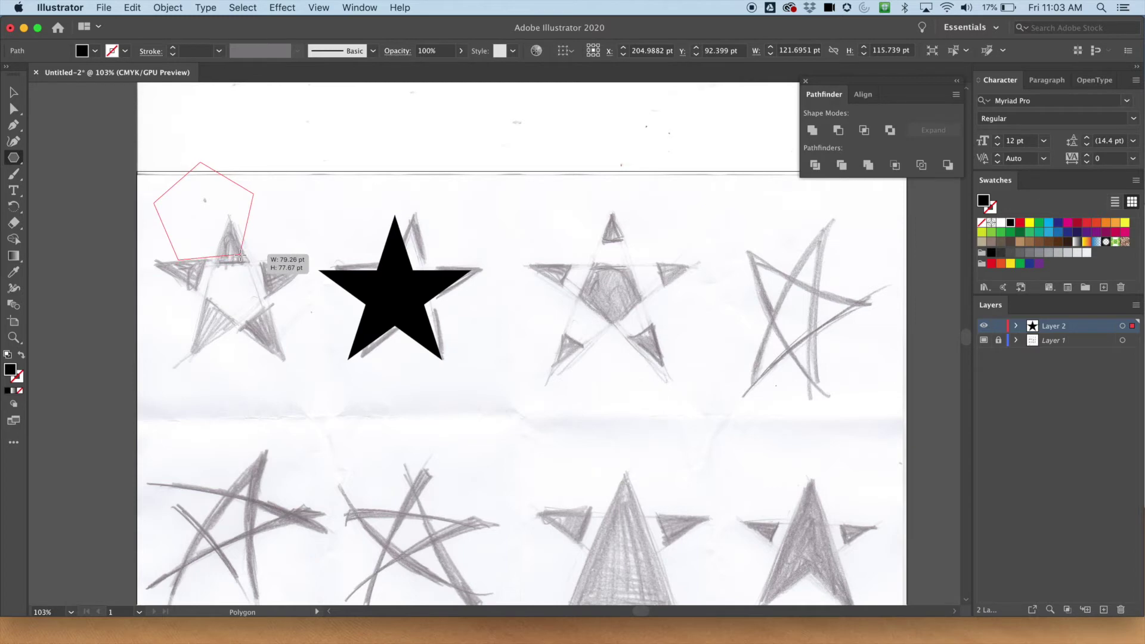
drag(241, 254, 240, 255)
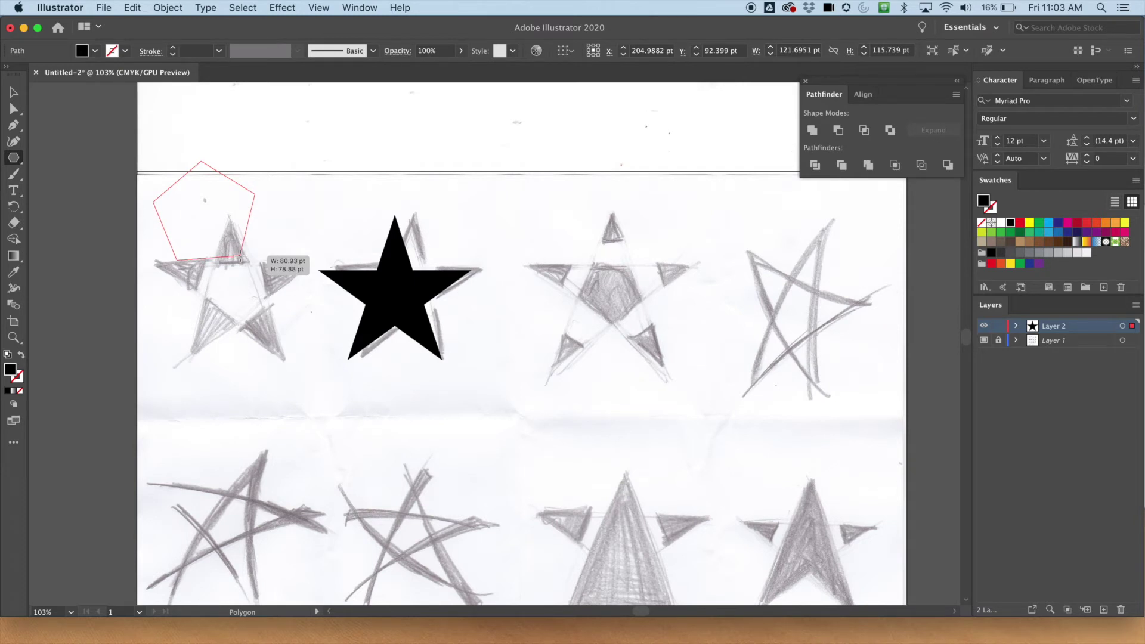
drag(241, 256, 242, 257)
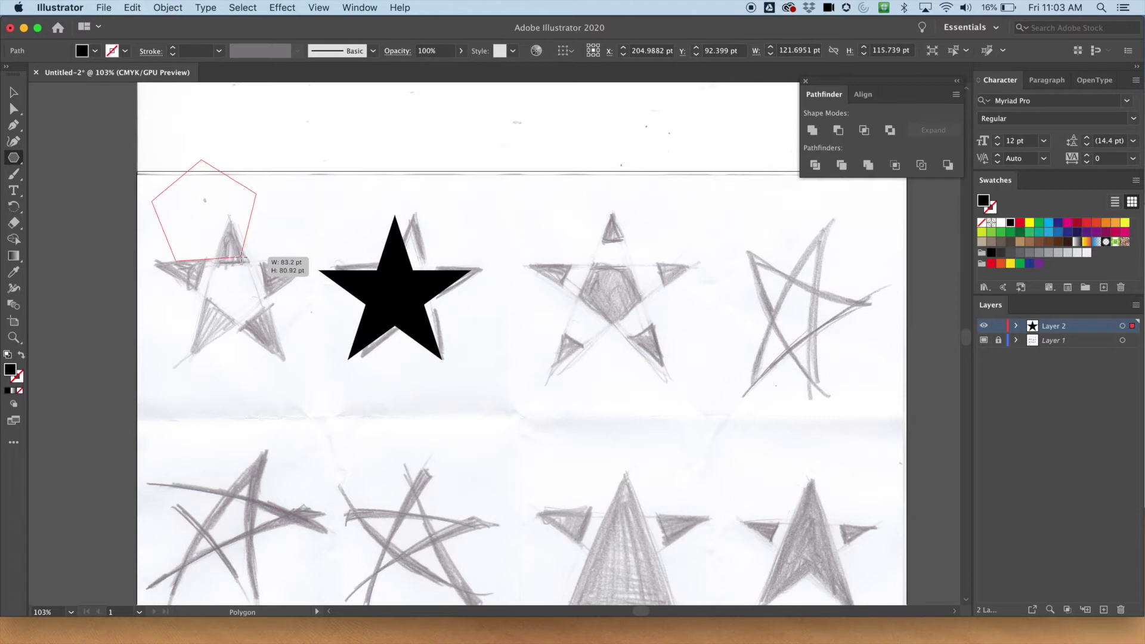
drag(243, 257, 242, 259)
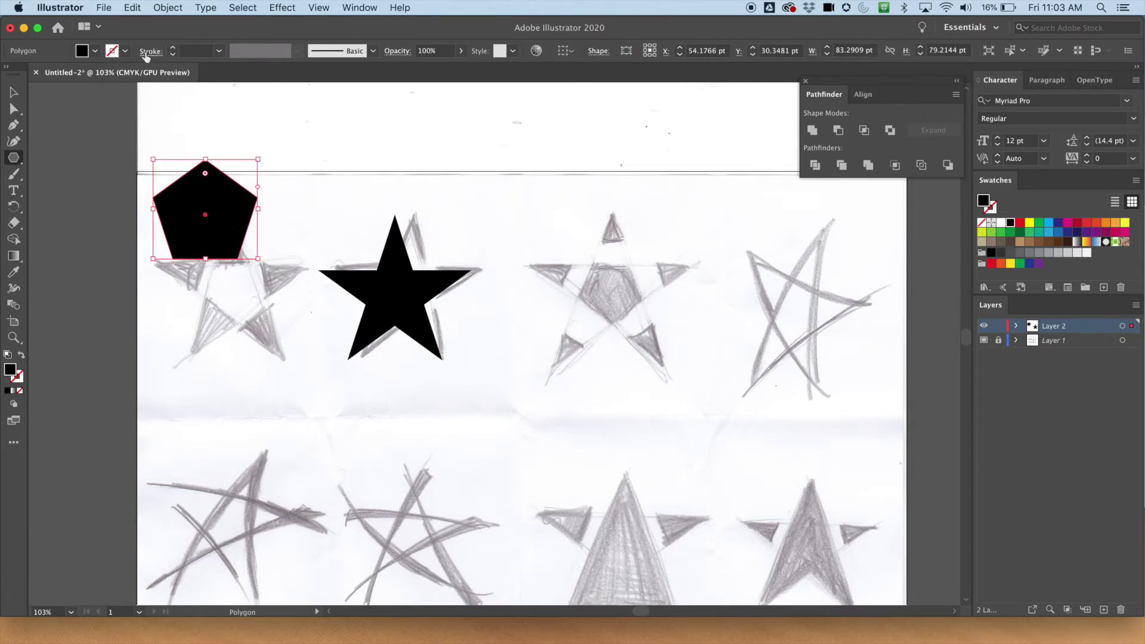
Fill the pentagon with white
click(14, 92)
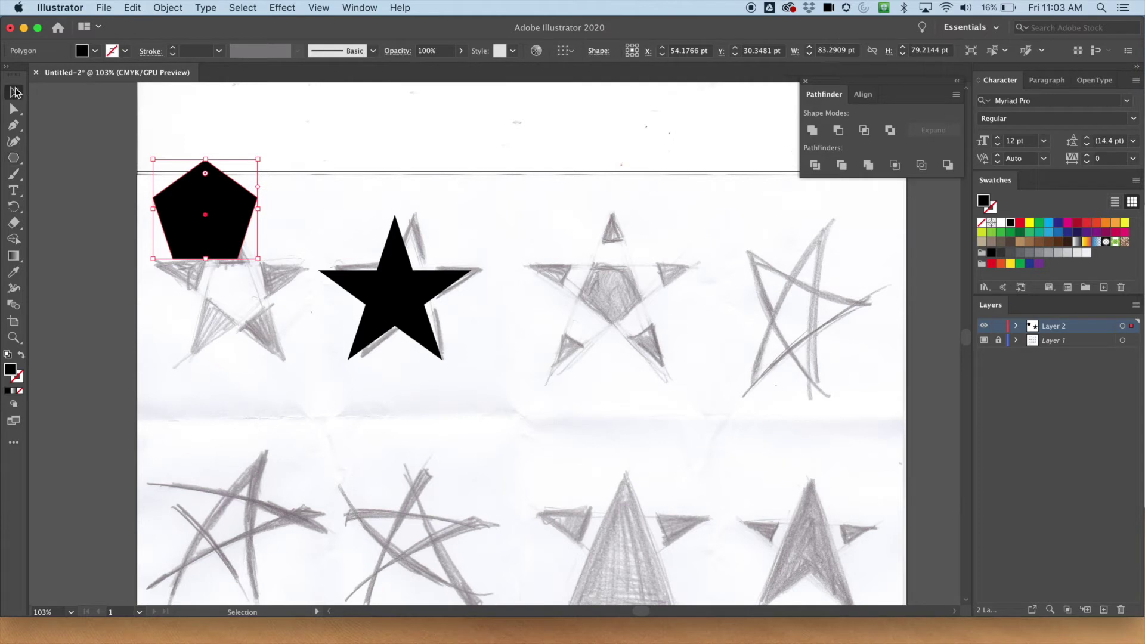
click(198, 132)
click(175, 224)
click(95, 51)
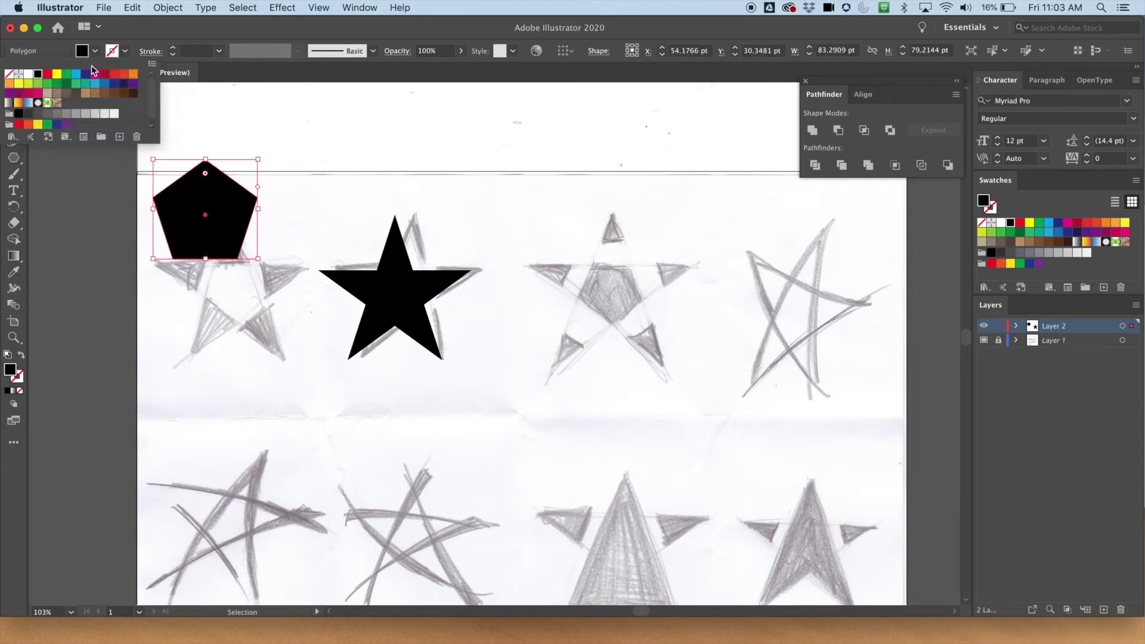
click(28, 75)
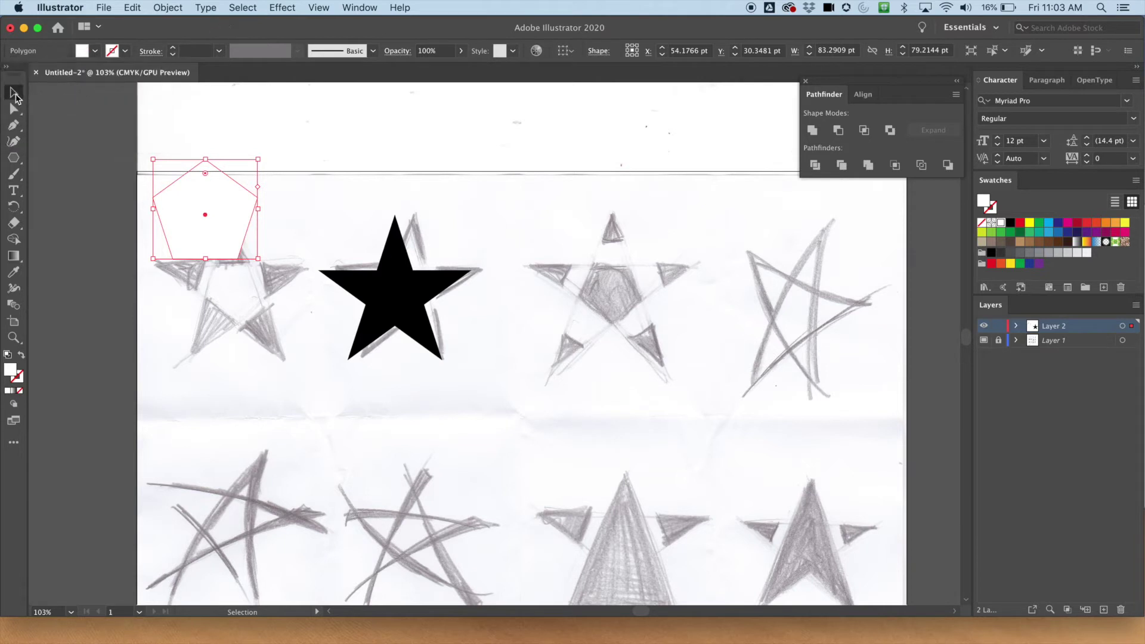
Fit the white pentagon upside down inside the black star, scaled to about 71 × 68 pt
mouse_move(201, 177)
mouse_down()
mouse_move(238, 209)
mouse_move(370, 250)
mouse_move(313, 251)
mouse_move(377, 271)
mouse_move(388, 263)
mouse_move(227, 263)
mouse_move(388, 274)
mouse_up()
drag(452, 224, 386, 306)
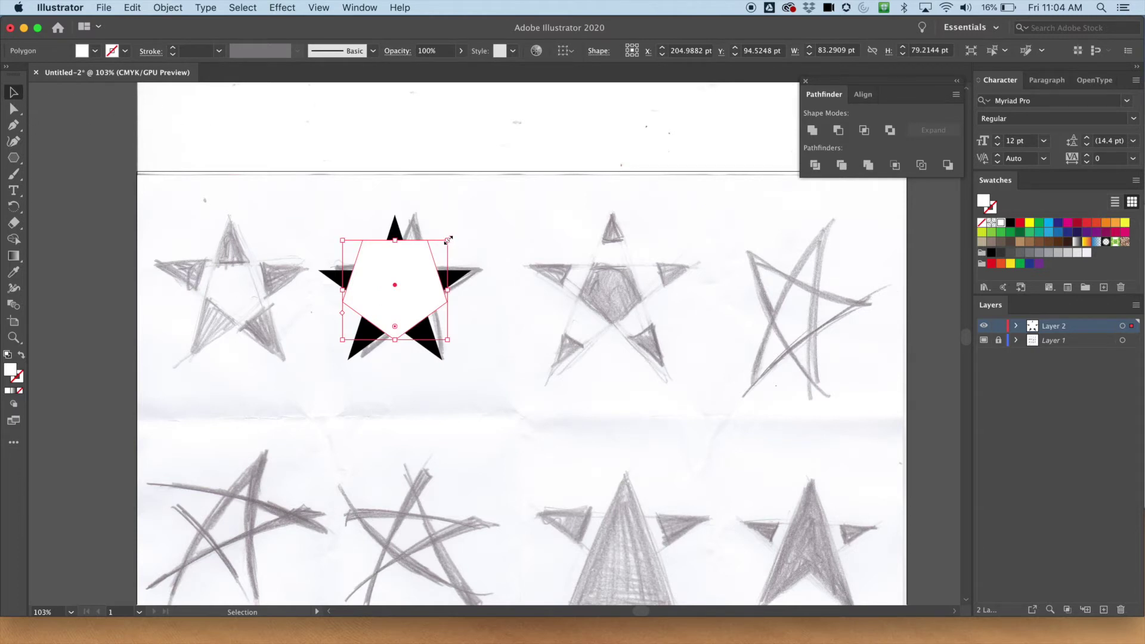
mouse_move(448, 241)
mouse_down()
mouse_move(458, 251)
mouse_move(432, 255)
mouse_up()
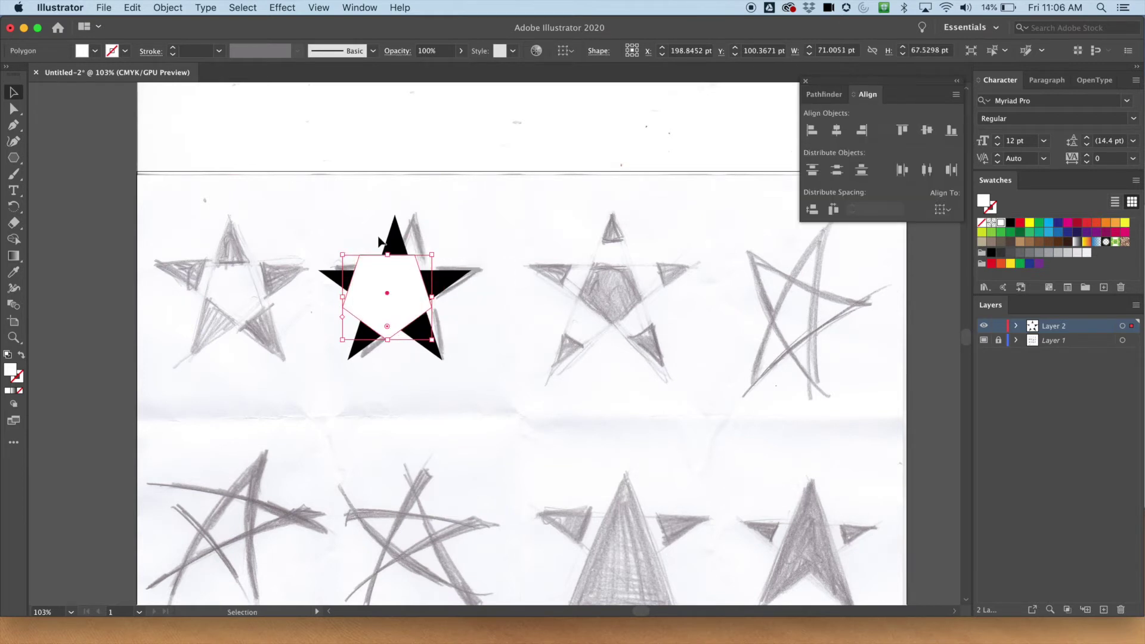
mouse_move(374, 274)
mouse_down()
mouse_move(379, 284)
mouse_move(378, 275)
mouse_up()
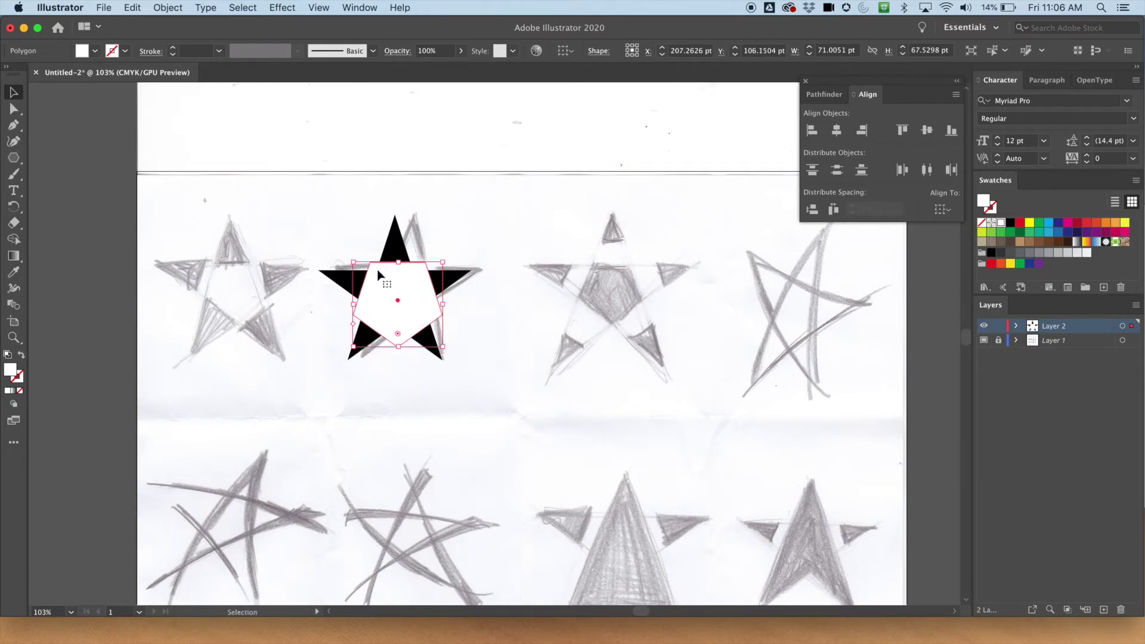
click(505, 215)
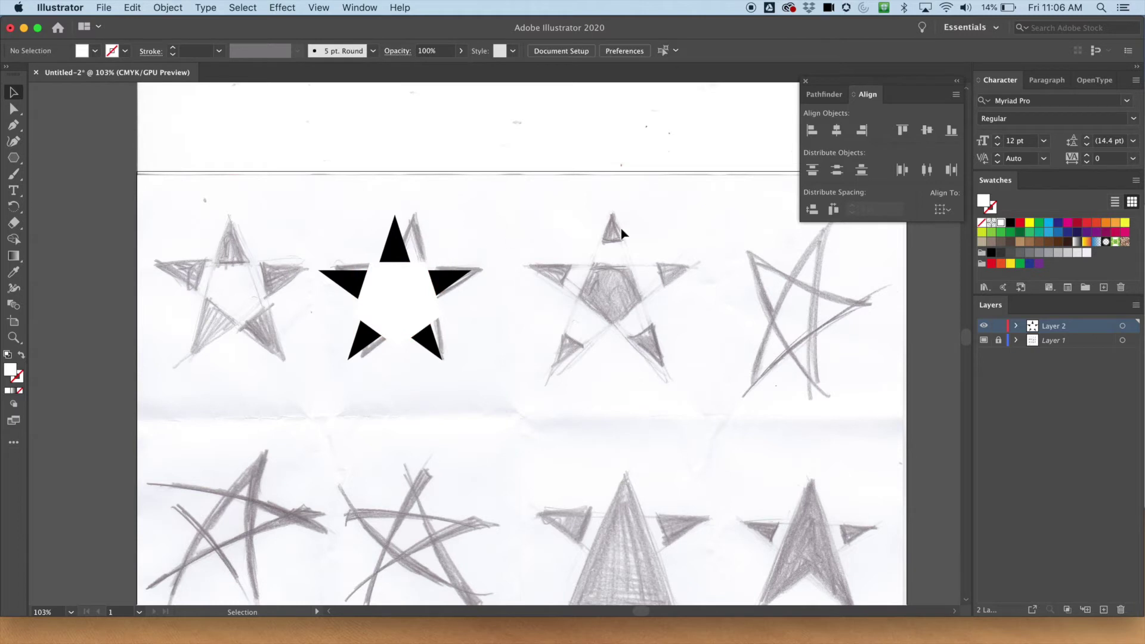
Centre the white pentagon in the star with the template layer temporarily hidden, and show the layer again
click(984, 340)
mouse_move(402, 282)
mouse_down()
mouse_move(409, 272)
mouse_move(413, 285)
mouse_up()
click(453, 229)
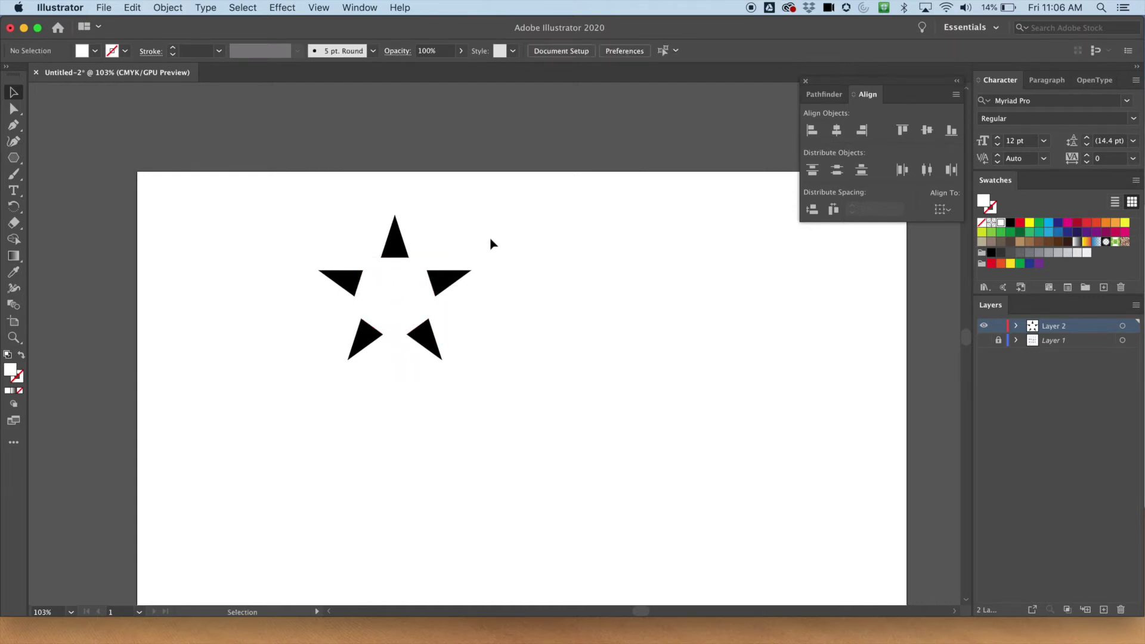
click(985, 340)
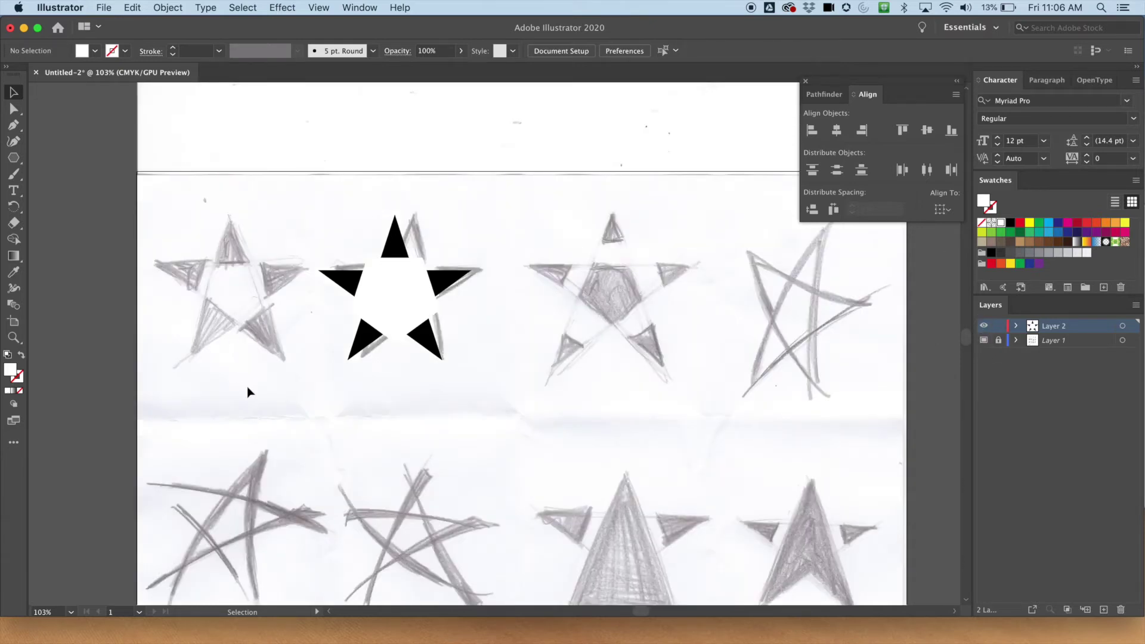
Scale the white pentagon down to about 67 × 64 pt and centre it horizontally in the black star
click(378, 271)
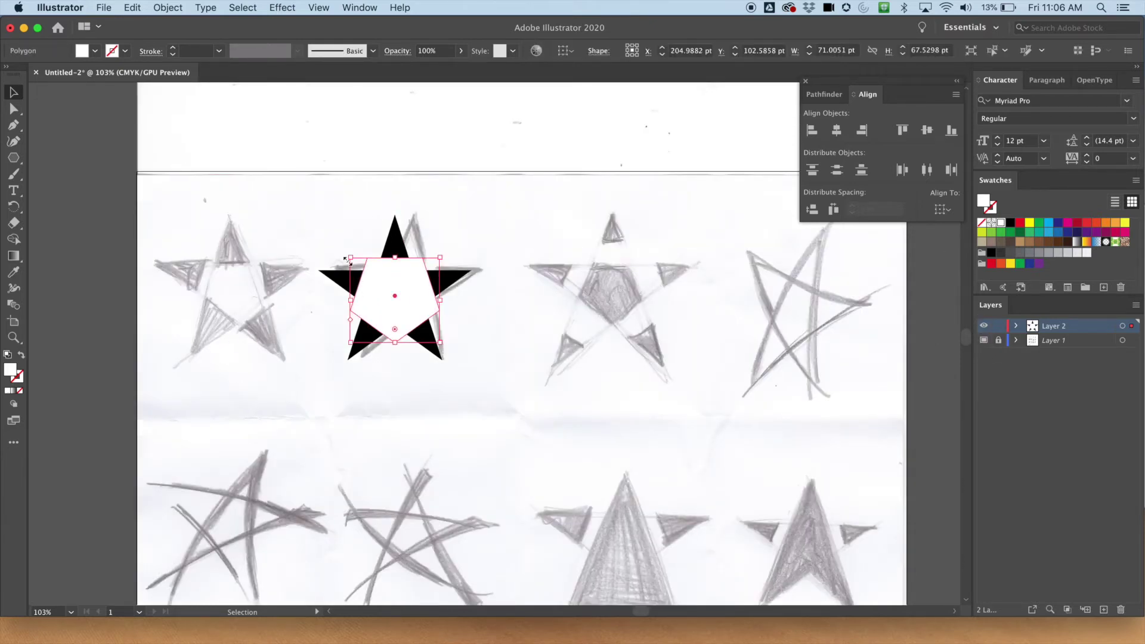
drag(352, 258, 356, 261)
drag(413, 289, 417, 284)
drag(416, 289, 414, 287)
click(448, 226)
key(super+a)
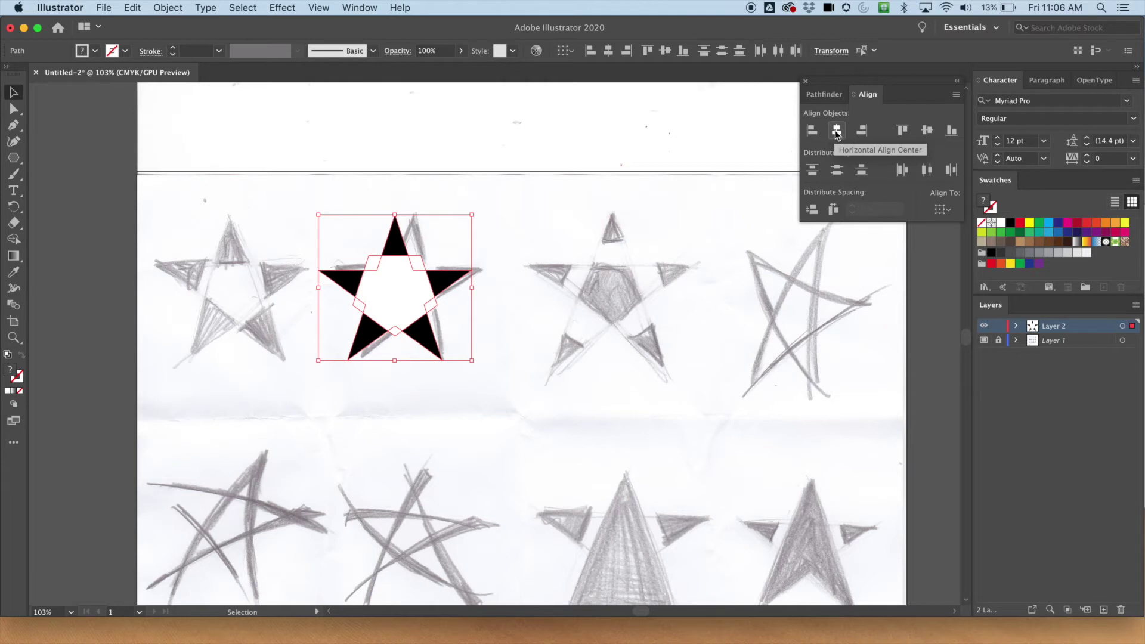
click(824, 95)
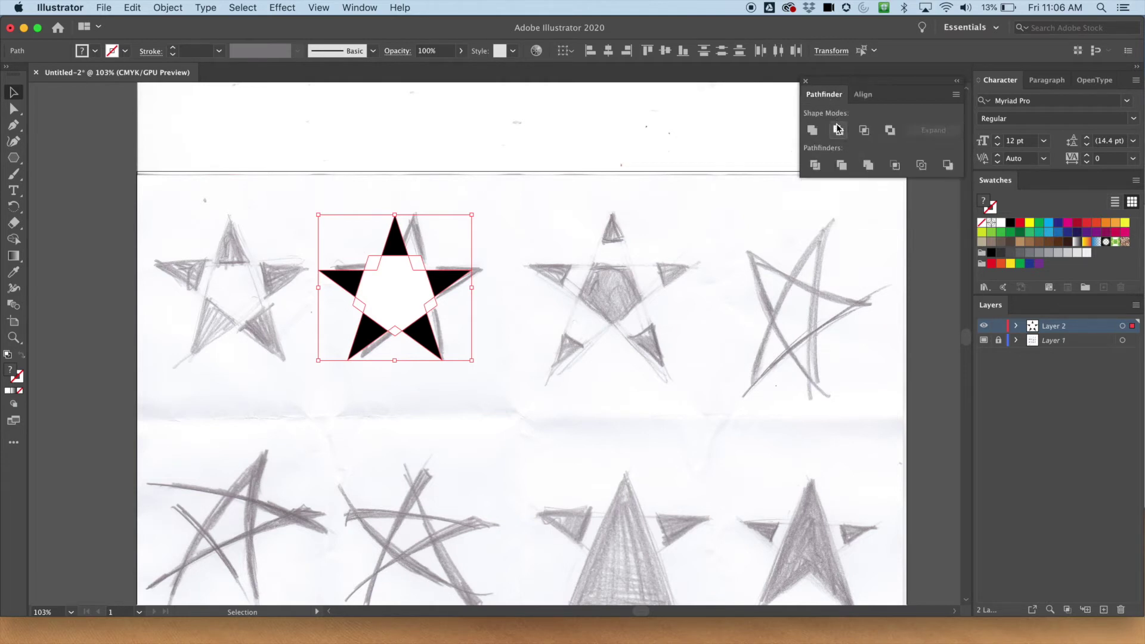
click(866, 94)
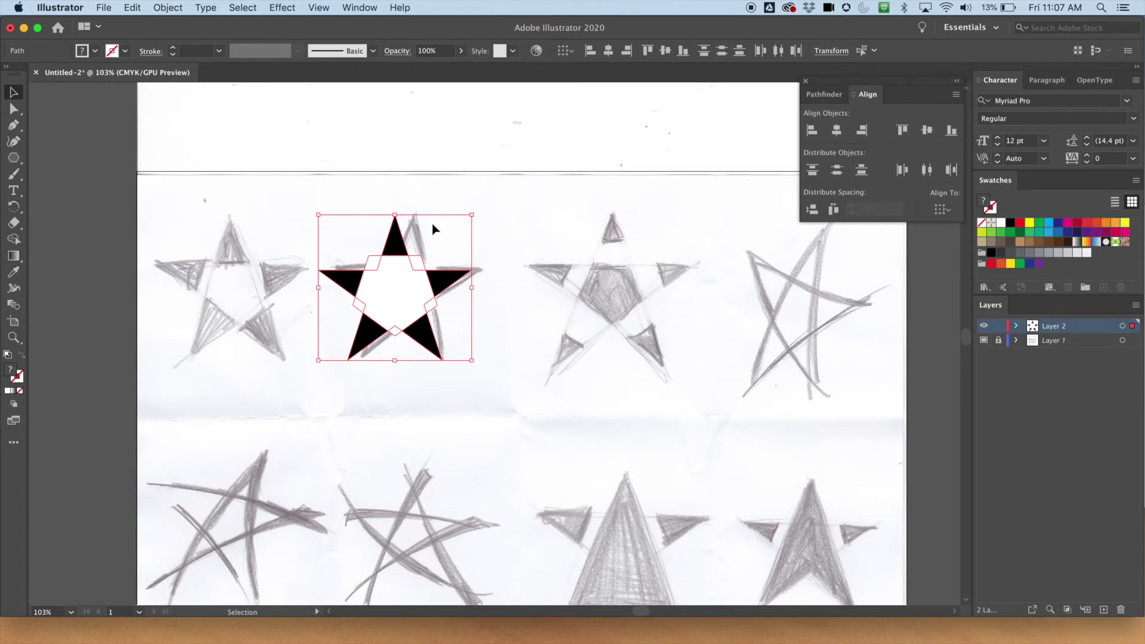
click(400, 281)
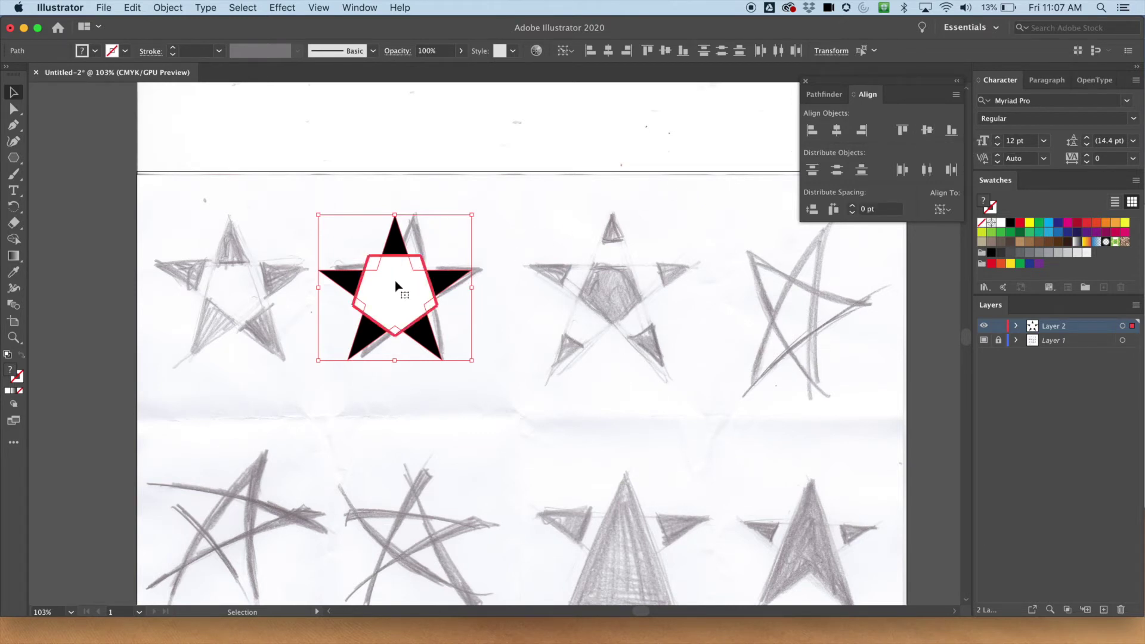
drag(396, 287, 398, 286)
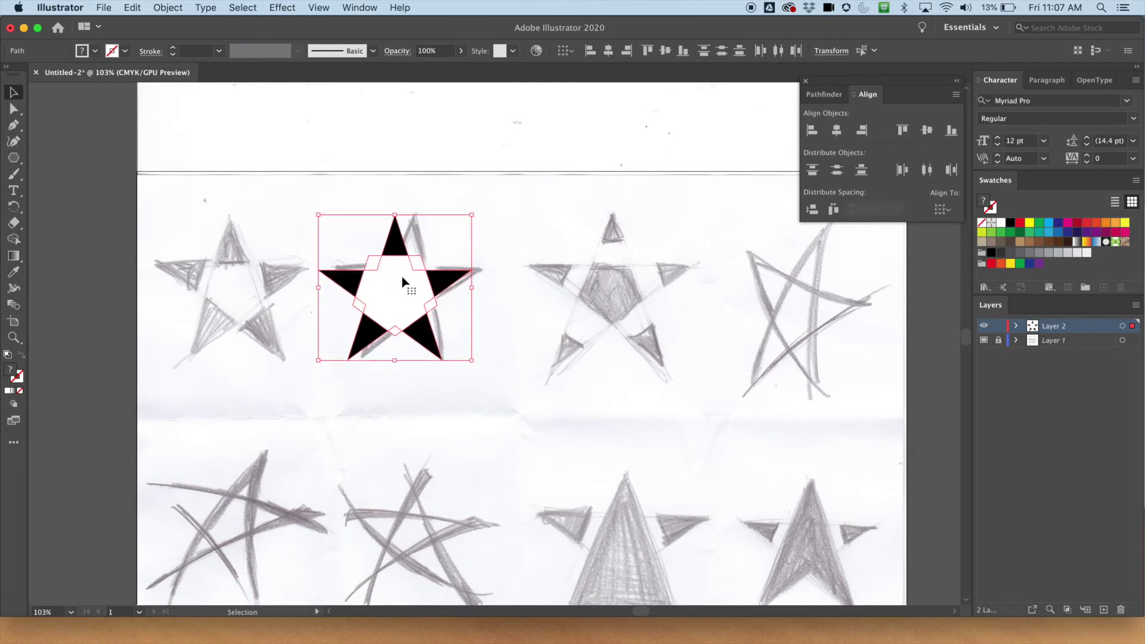
click(501, 220)
Nudge the white pentagon slightly down inside the star and check the spacing of the points with the template layer briefly hidden
click(401, 288)
key(Down)
key(Down)
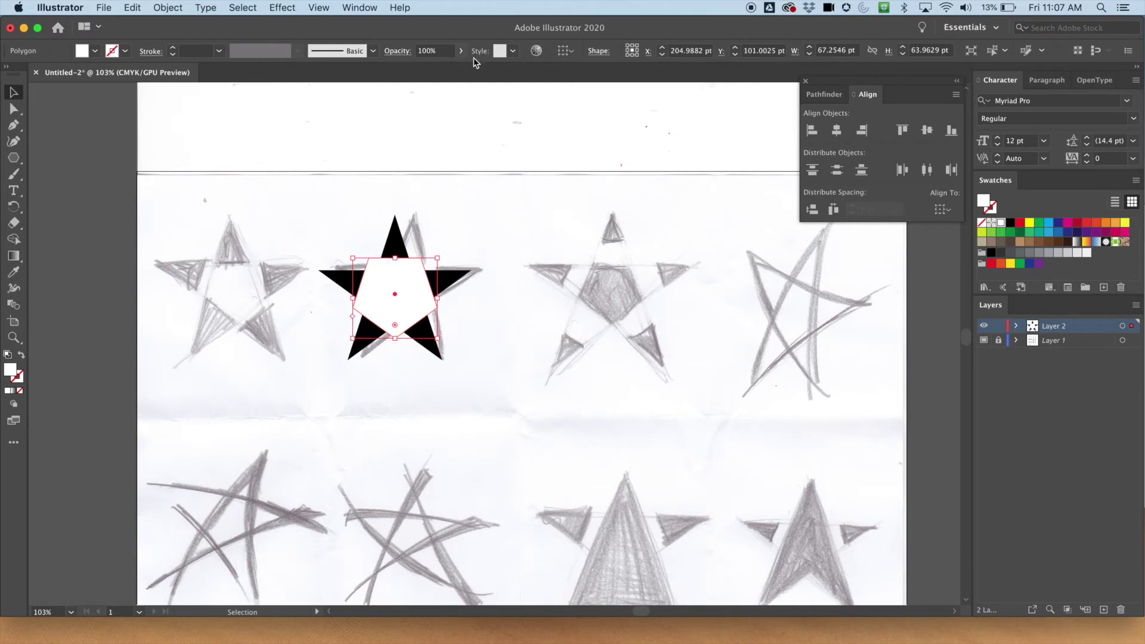
drag(413, 278, 413, 287)
click(481, 244)
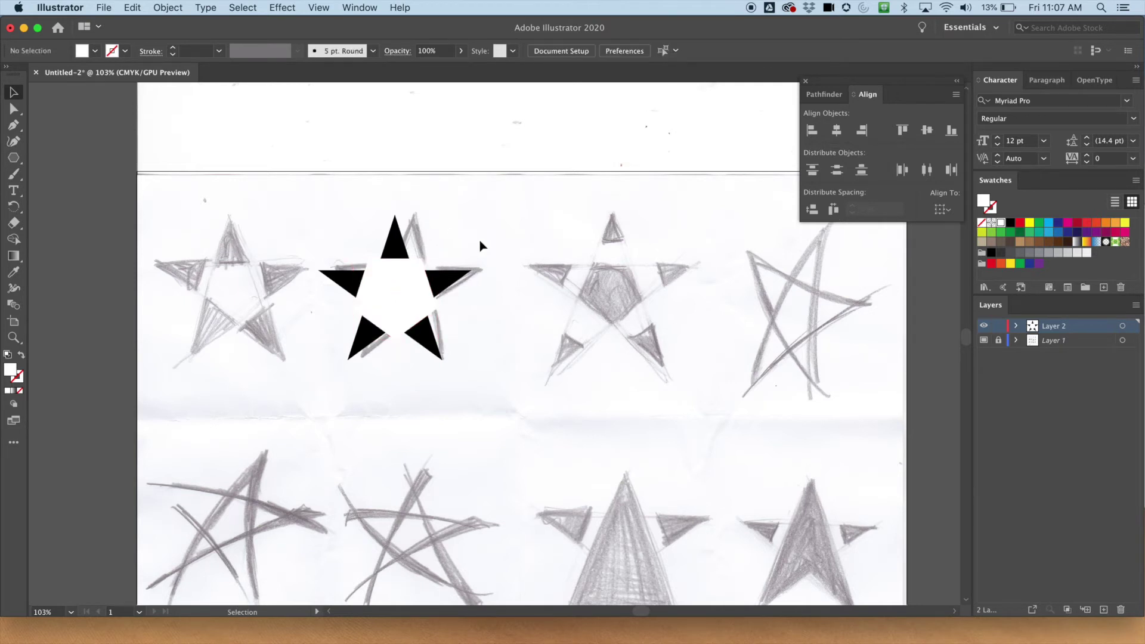
click(984, 340)
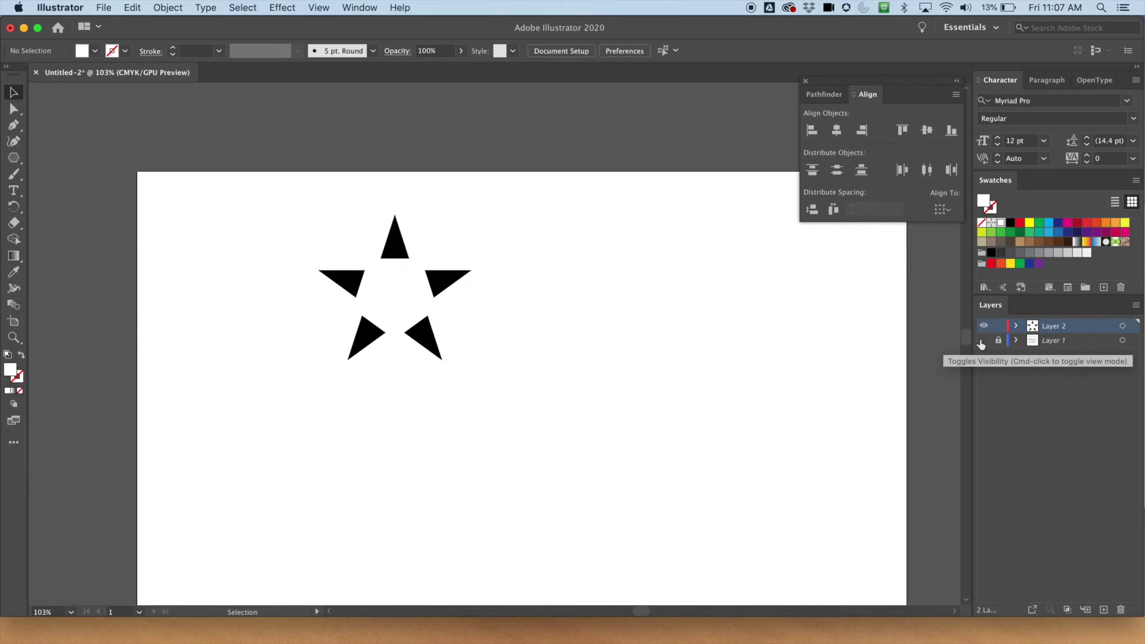
click(984, 341)
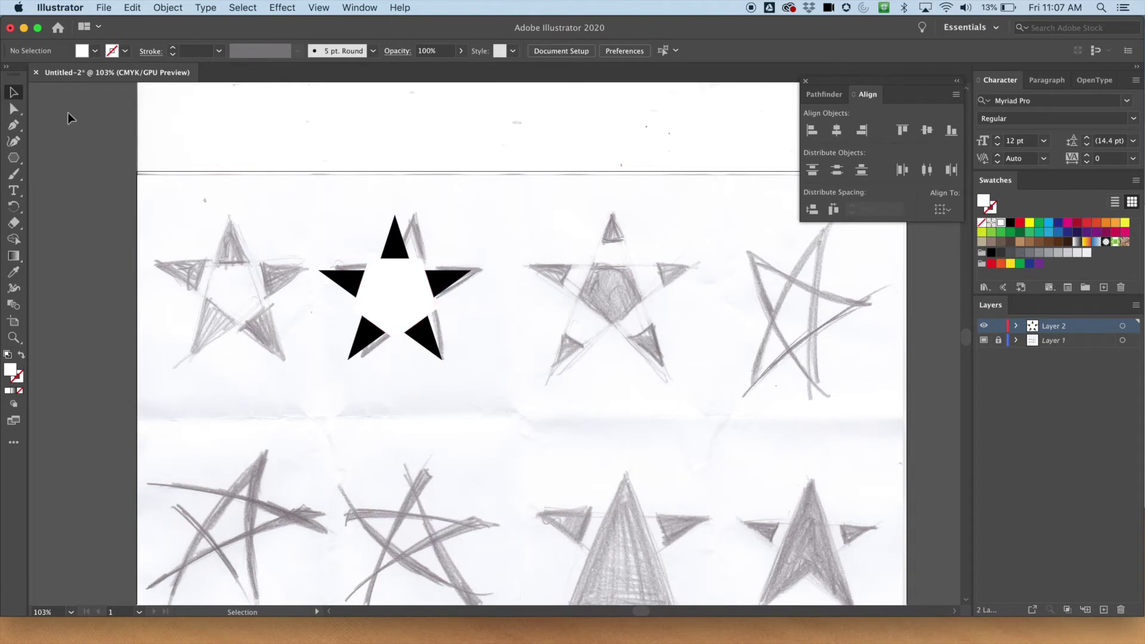
Try placing a copy of the star and its pentagon over the first sketch in the first row
drag(342, 212, 501, 380)
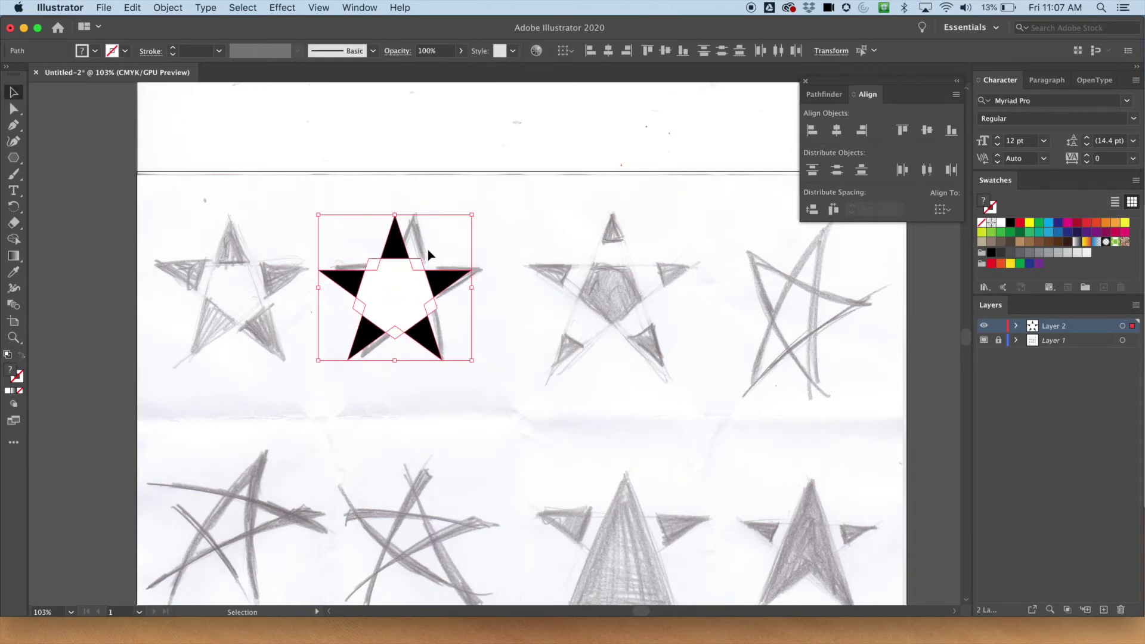
drag(389, 287, 246, 283)
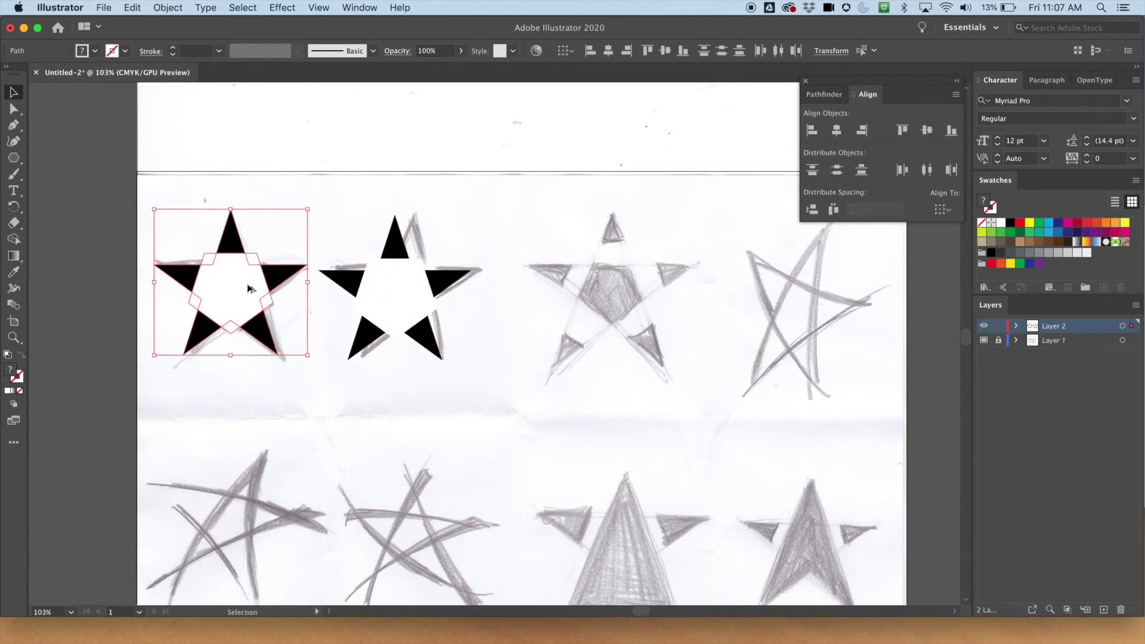
click(984, 340)
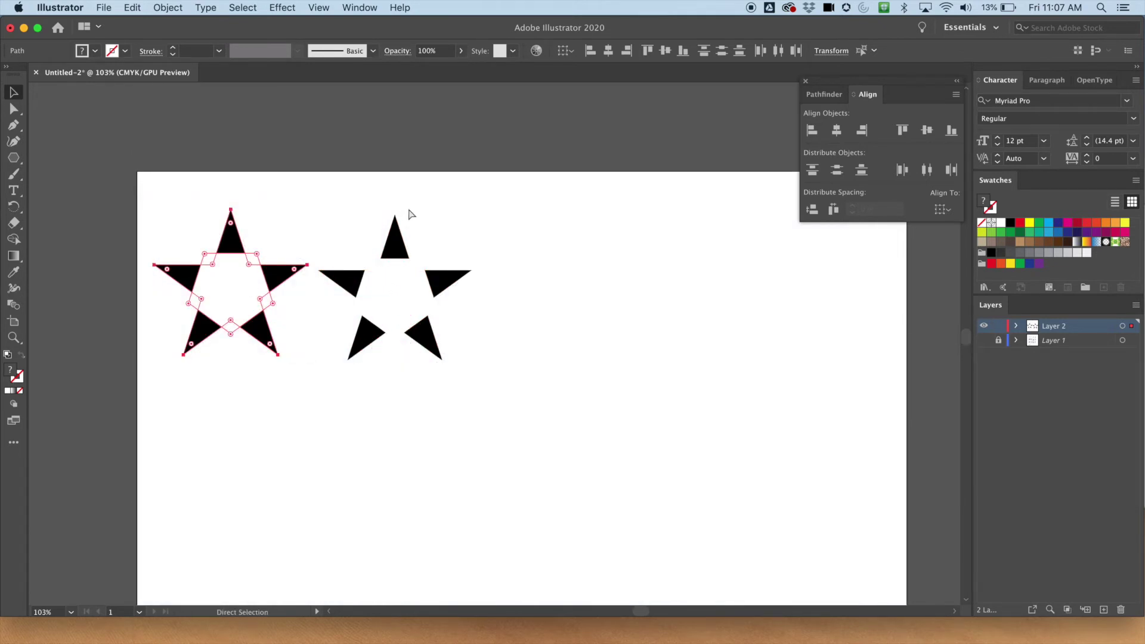
key(super+z)
key(super+z)
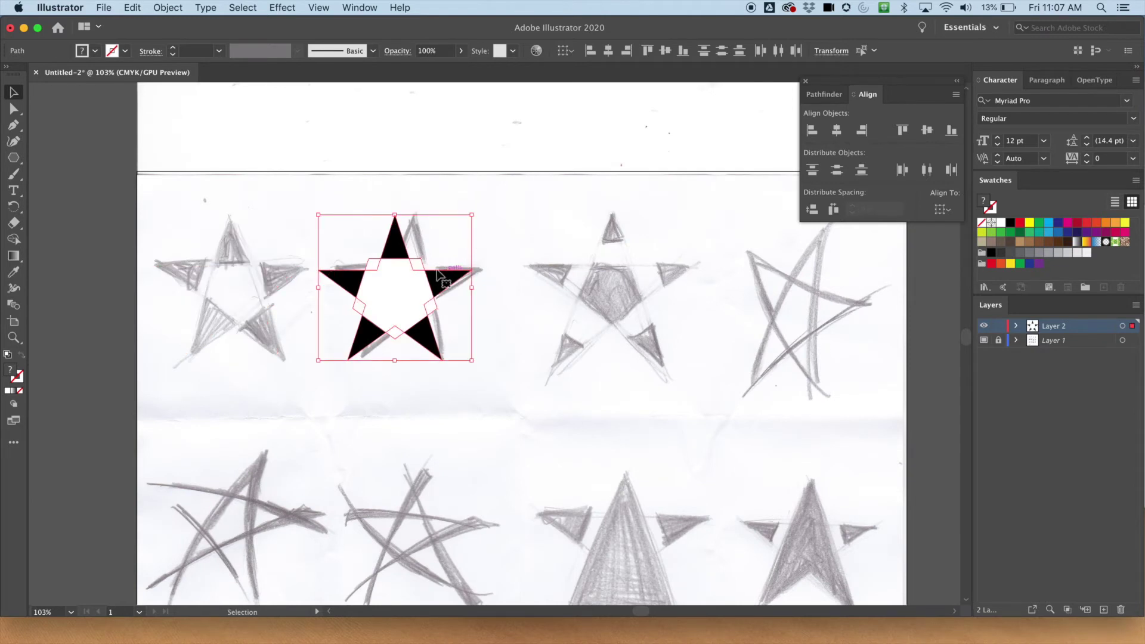
Place a copy of the black star and its white pentagon over the first sketch in the first row
mouse_move(405, 276)
mouse_down()
mouse_move(232, 276)
mouse_move(244, 280)
mouse_up()
click(463, 231)
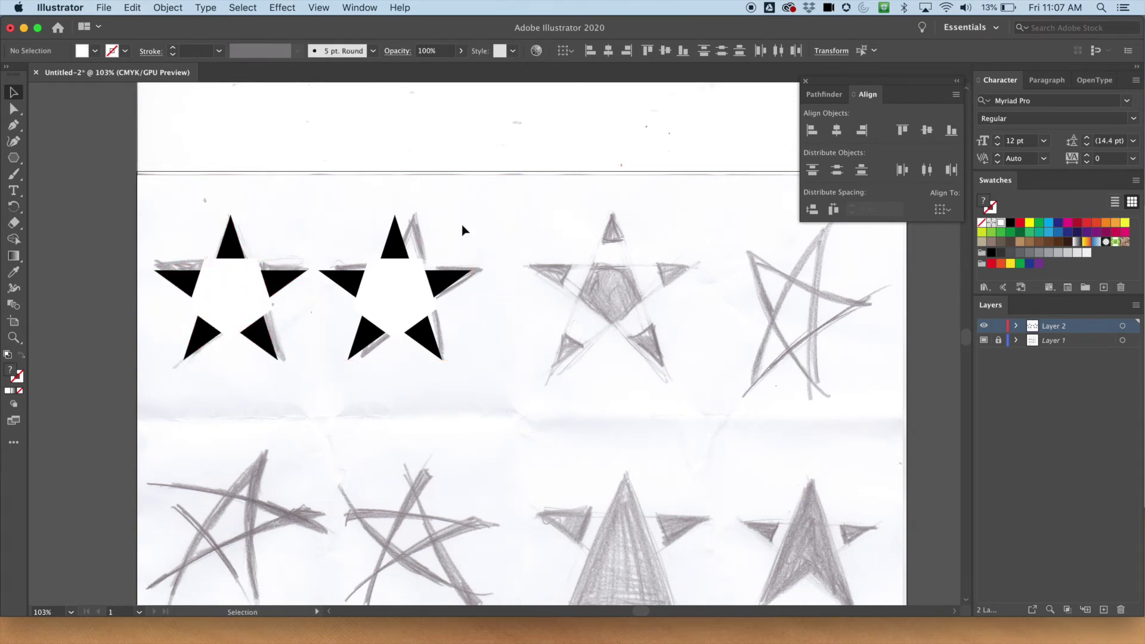
click(233, 330)
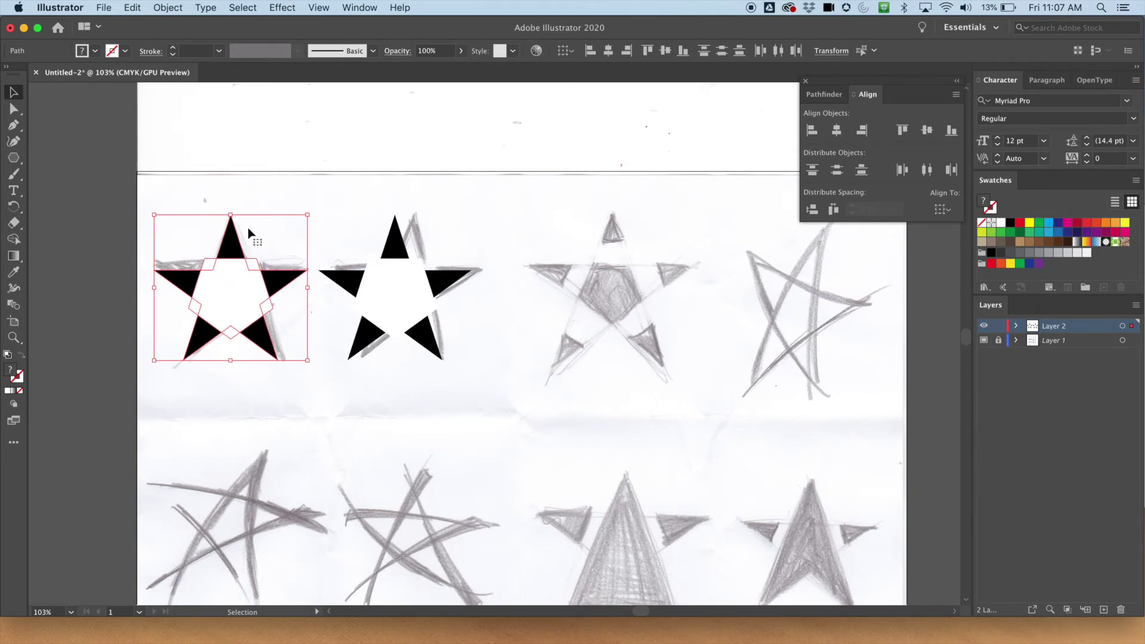
click(345, 247)
Cut the white pentagon out of the black star over the second sketch with the Minus Front shape mode
drag(333, 206, 469, 382)
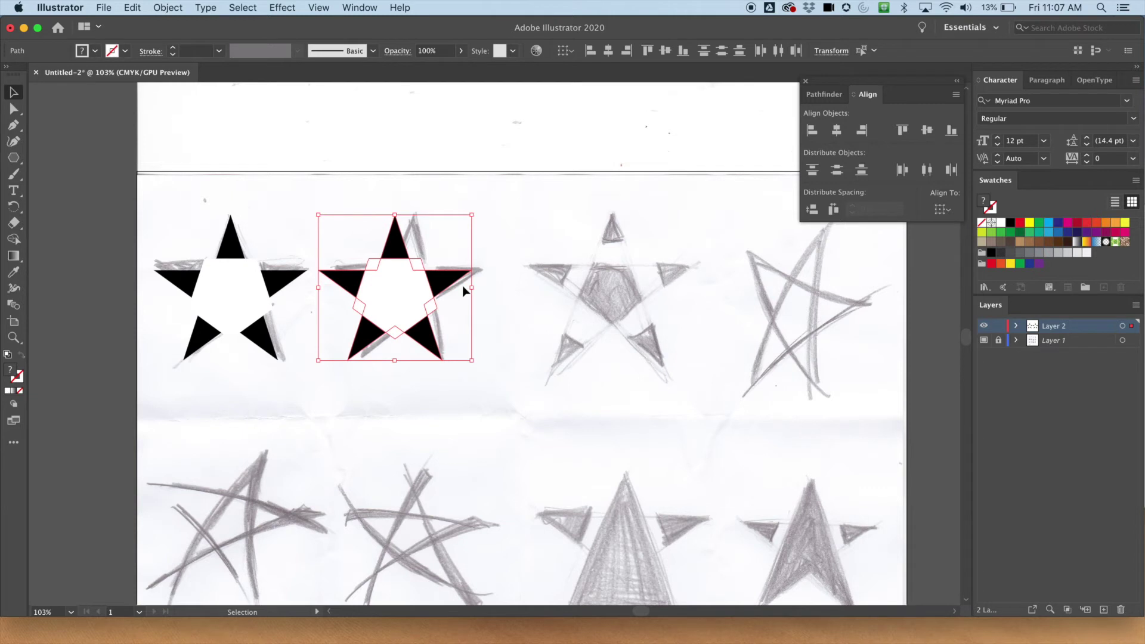
click(823, 97)
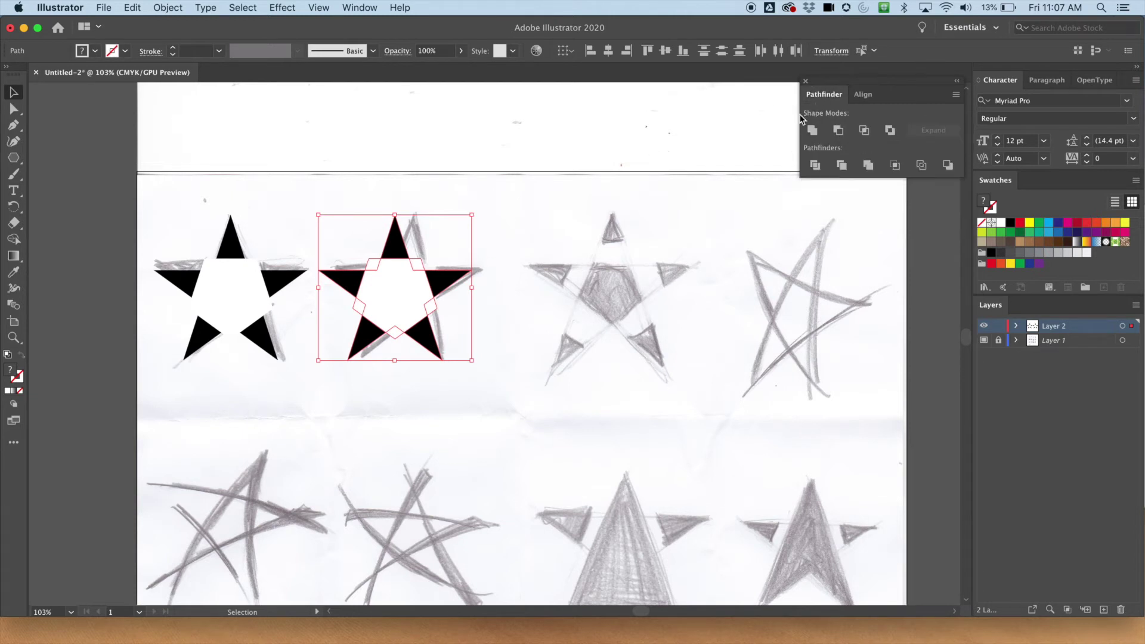
click(839, 134)
click(502, 192)
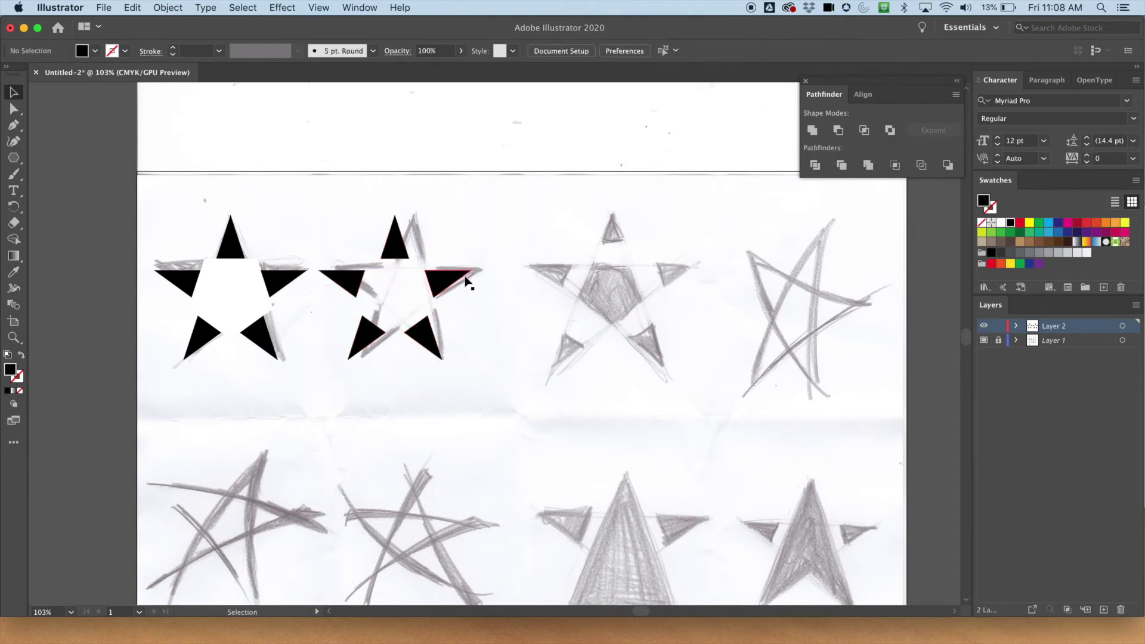
Hide the template layer and examine the anchor points of the cut star's triangles with Direct Selection
click(983, 341)
key(a)
drag(367, 207, 422, 256)
drag(476, 223, 410, 360)
click(470, 198)
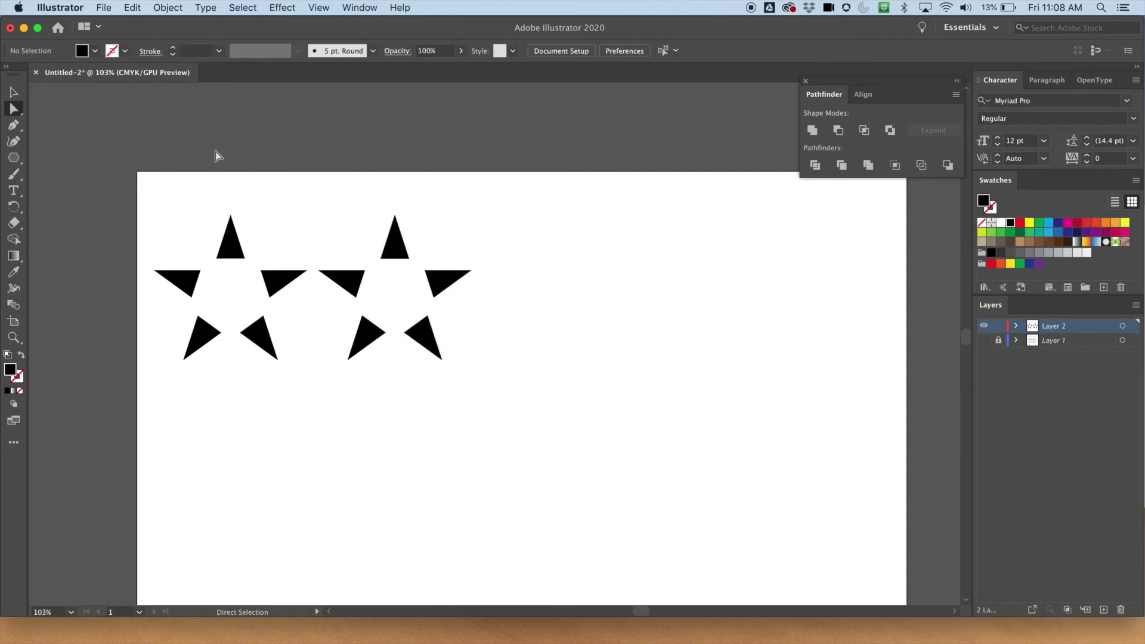
Select the cut star and expand Layer 2 and its group to examine the separate triangle paths
click(14, 93)
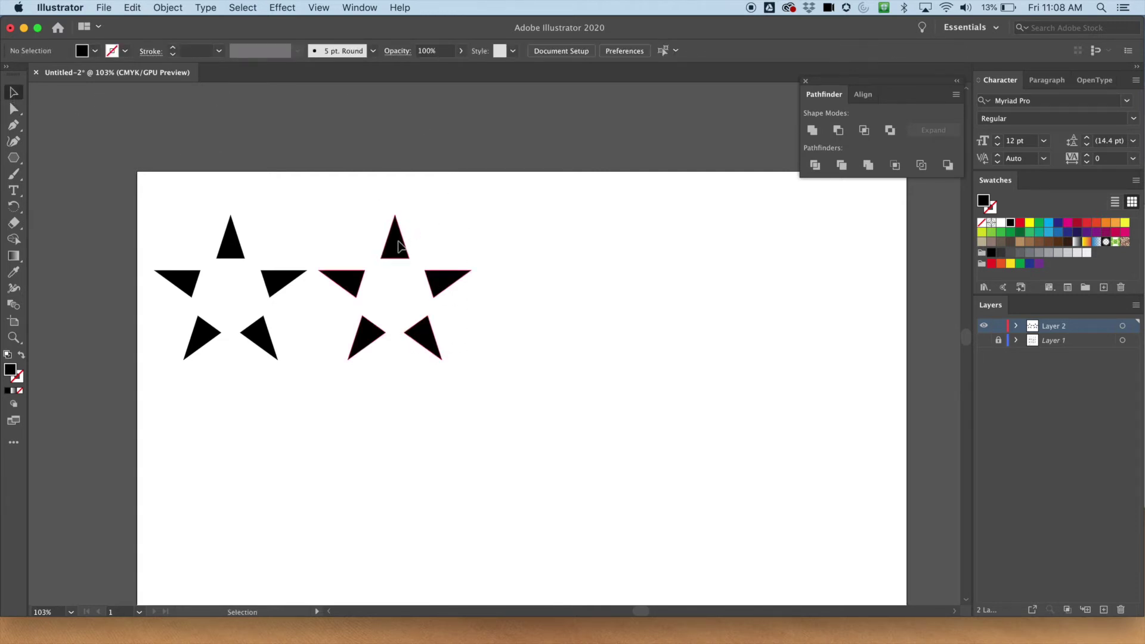
click(396, 243)
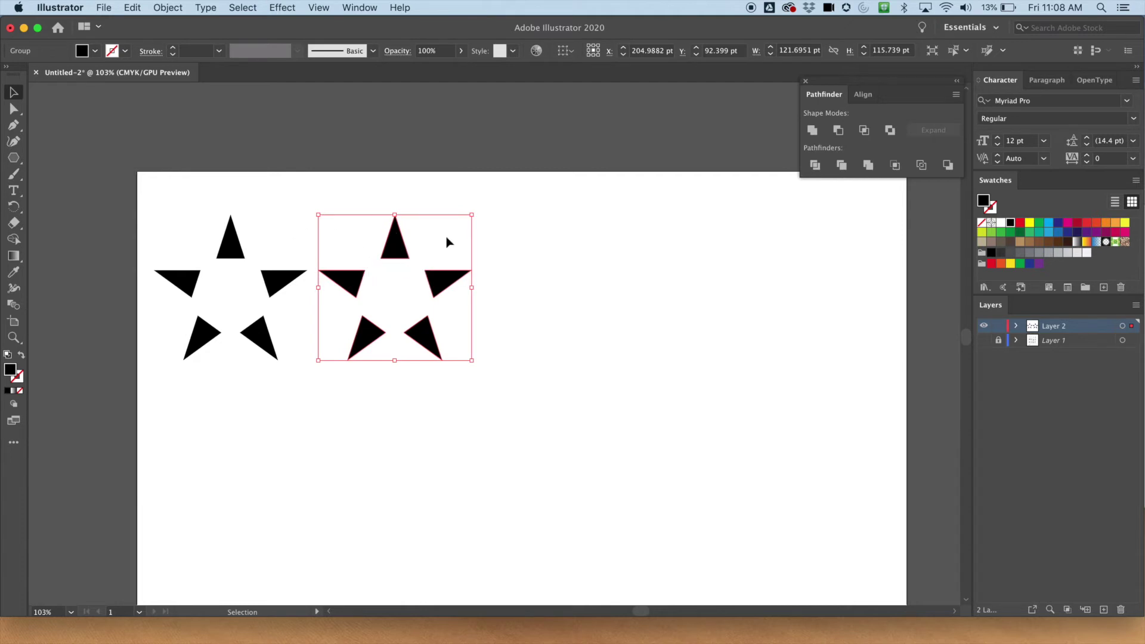
click(1016, 327)
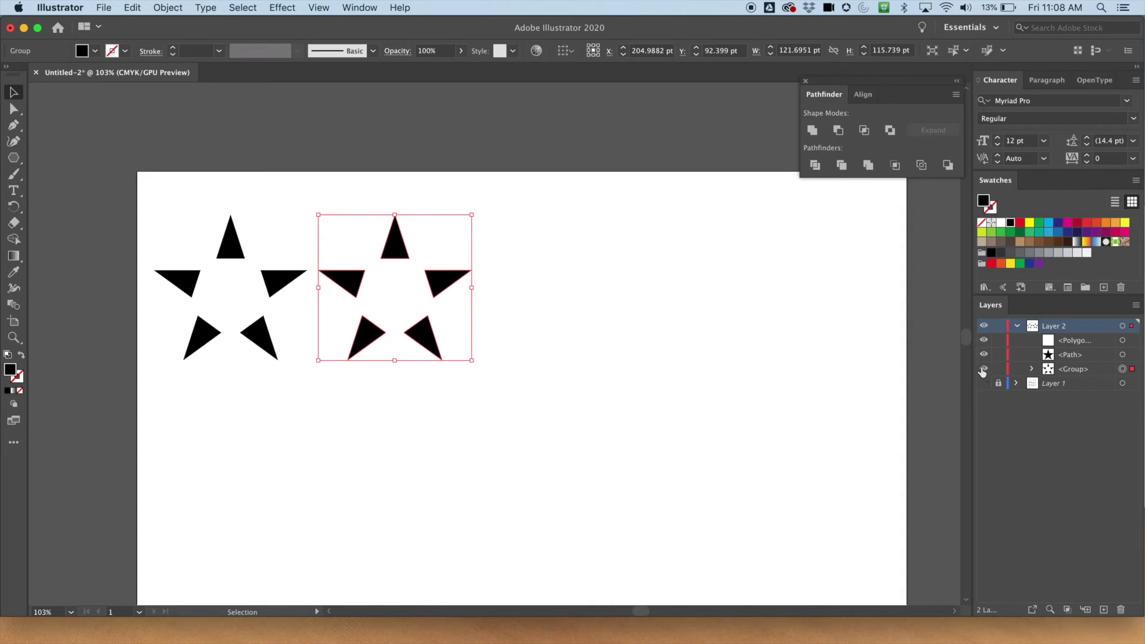
click(1032, 370)
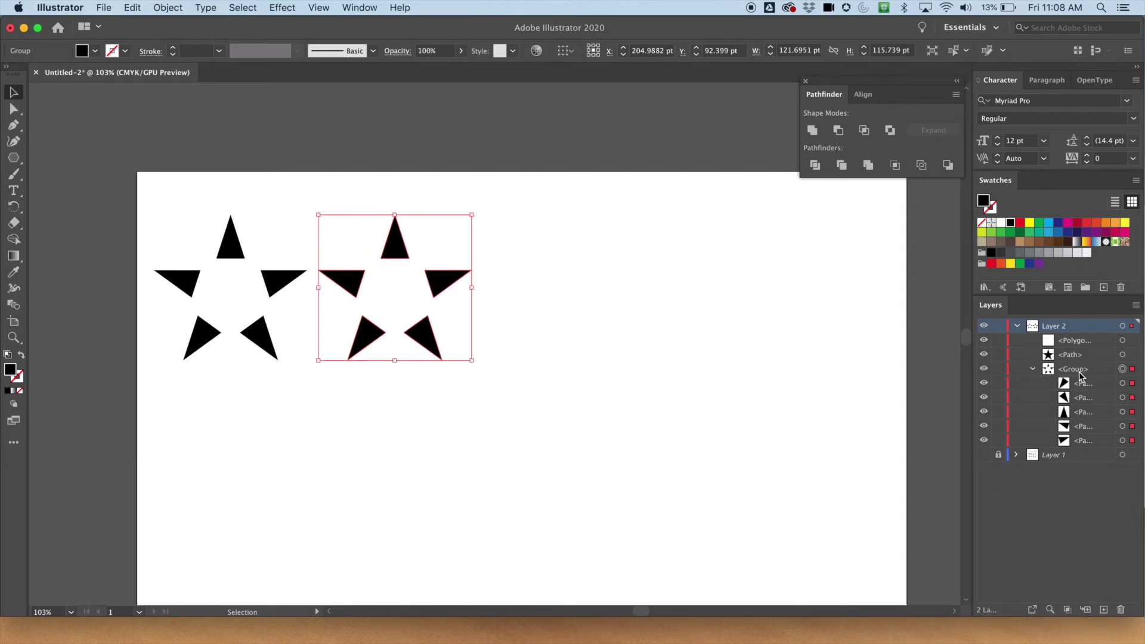
click(405, 183)
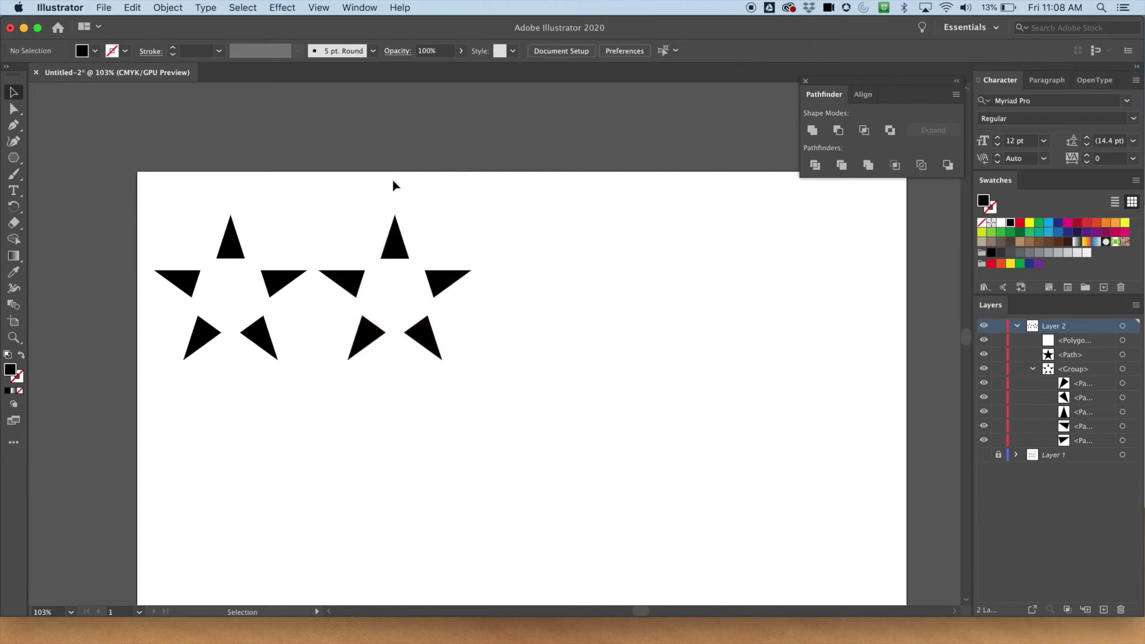
click(393, 245)
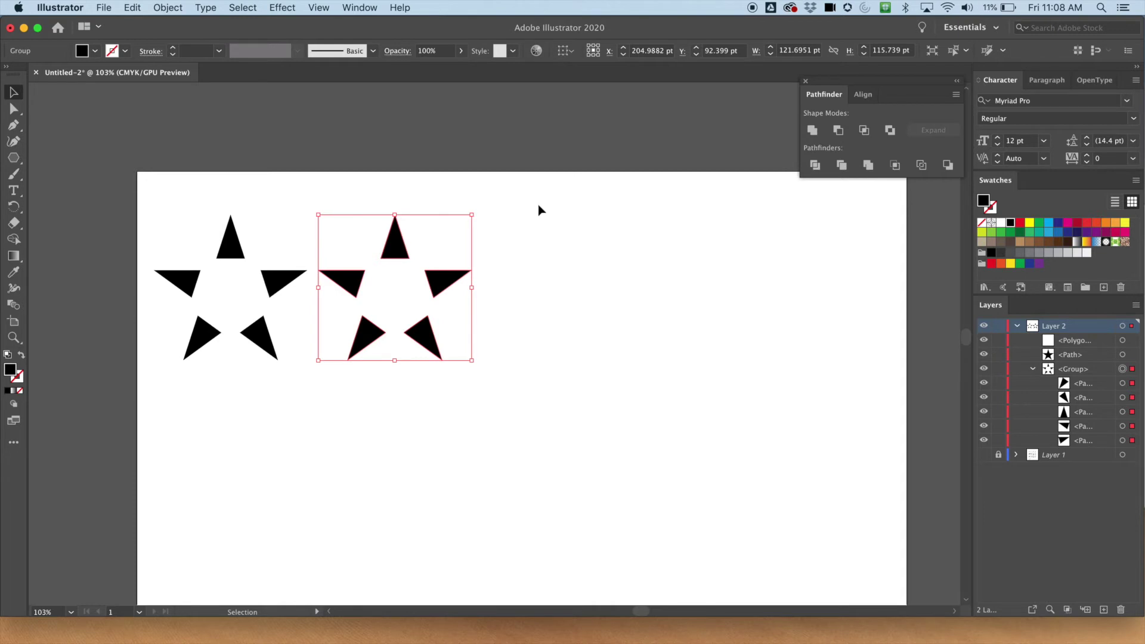
click(523, 216)
Try moving only the cut star's lower-left triangle down out of its group, and undo the move
click(1083, 386)
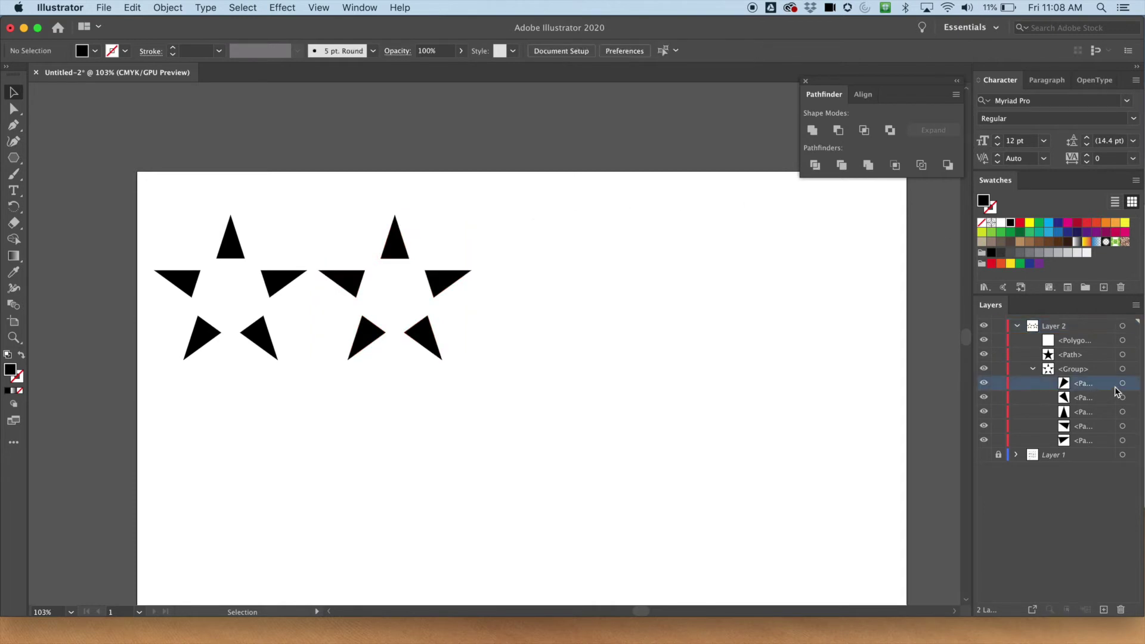
click(1122, 384)
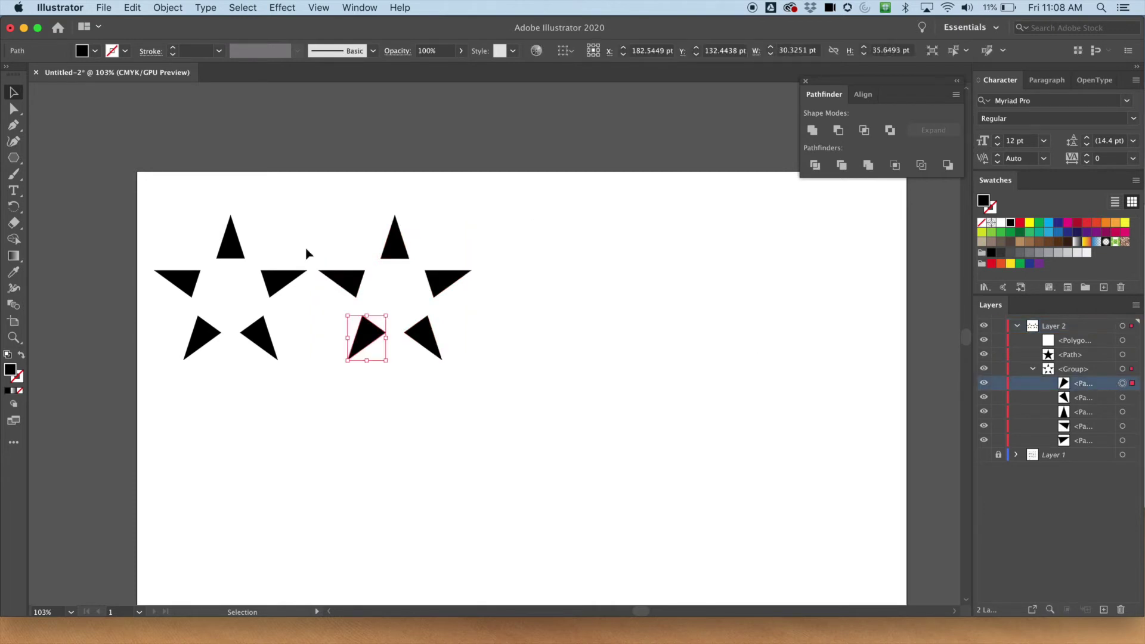
click(14, 109)
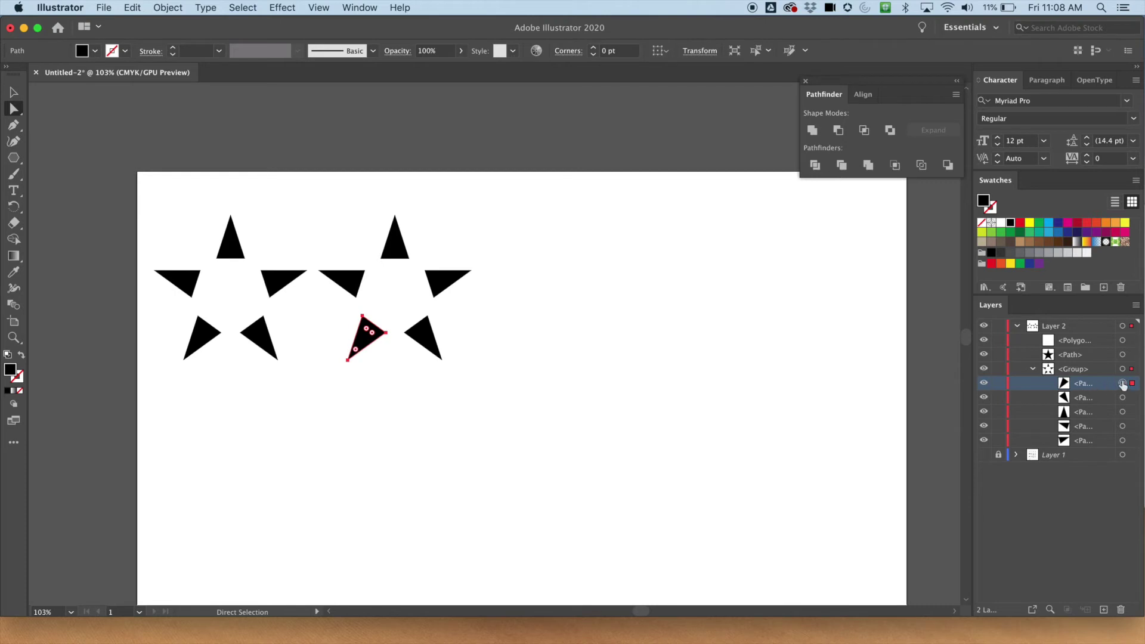
drag(365, 337, 380, 421)
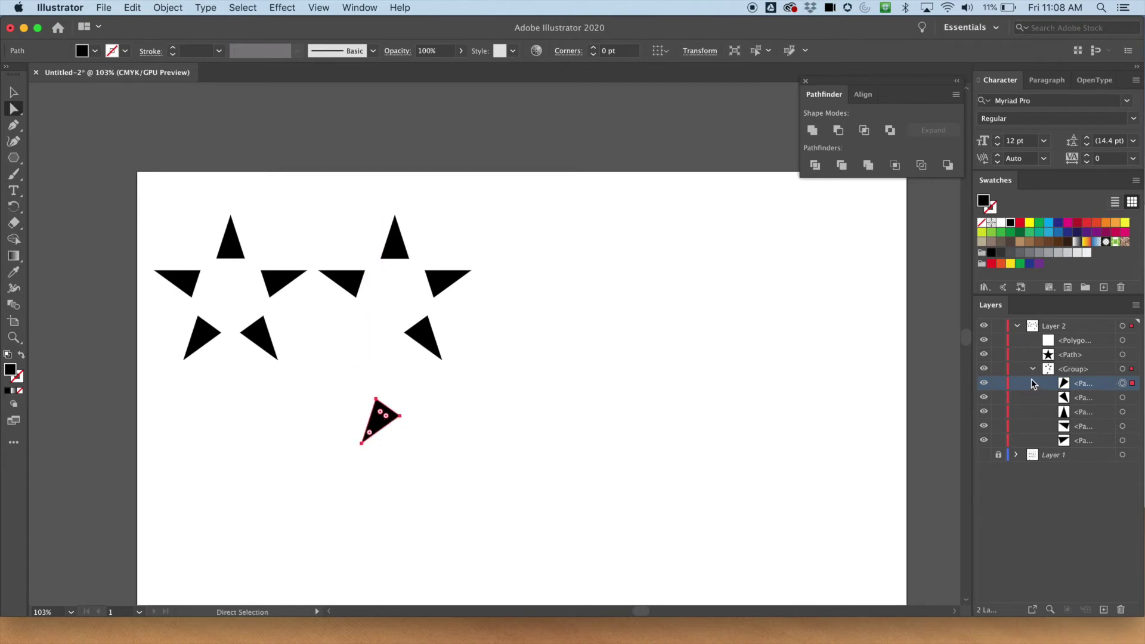
key(super+z)
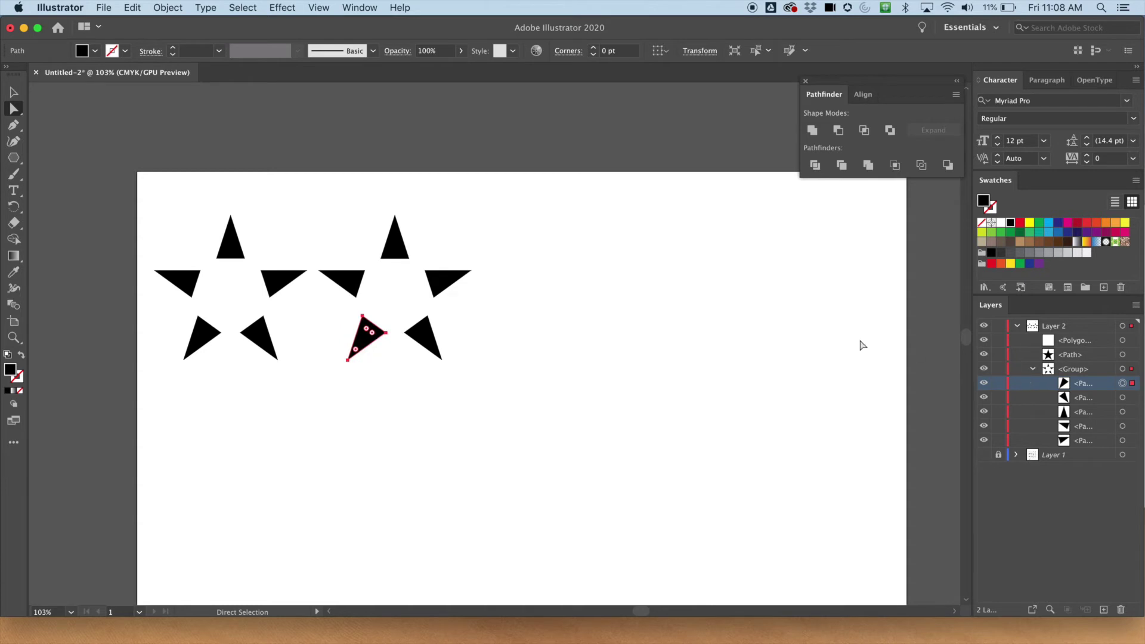
Collapse the cut star's group in the layer list and show the template layer again
click(13, 92)
click(1033, 369)
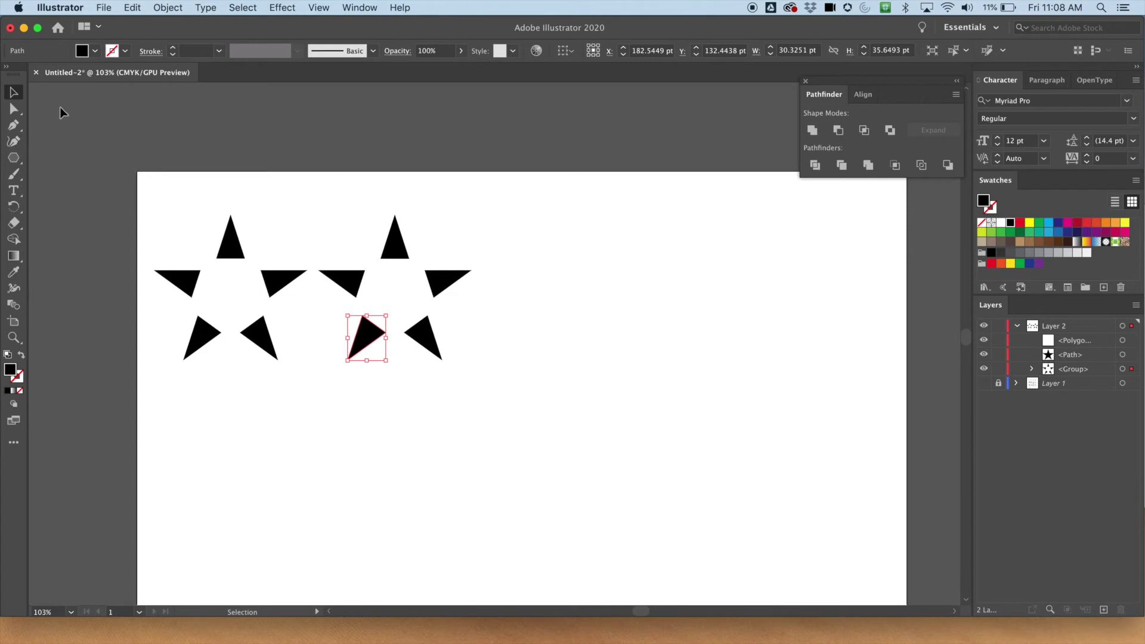
click(398, 164)
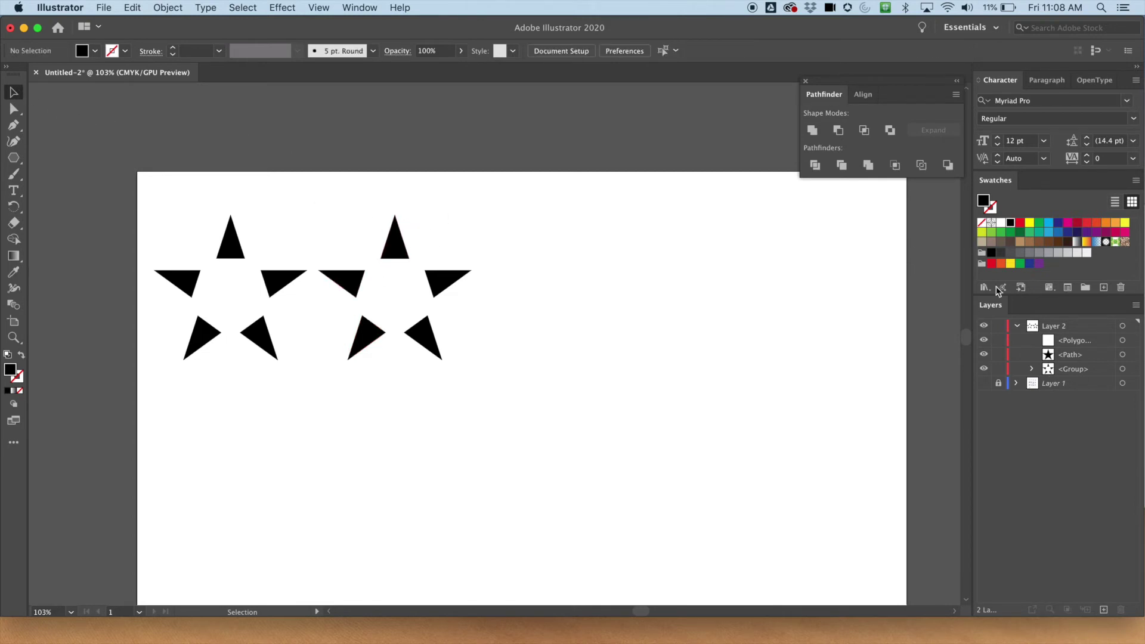
click(984, 383)
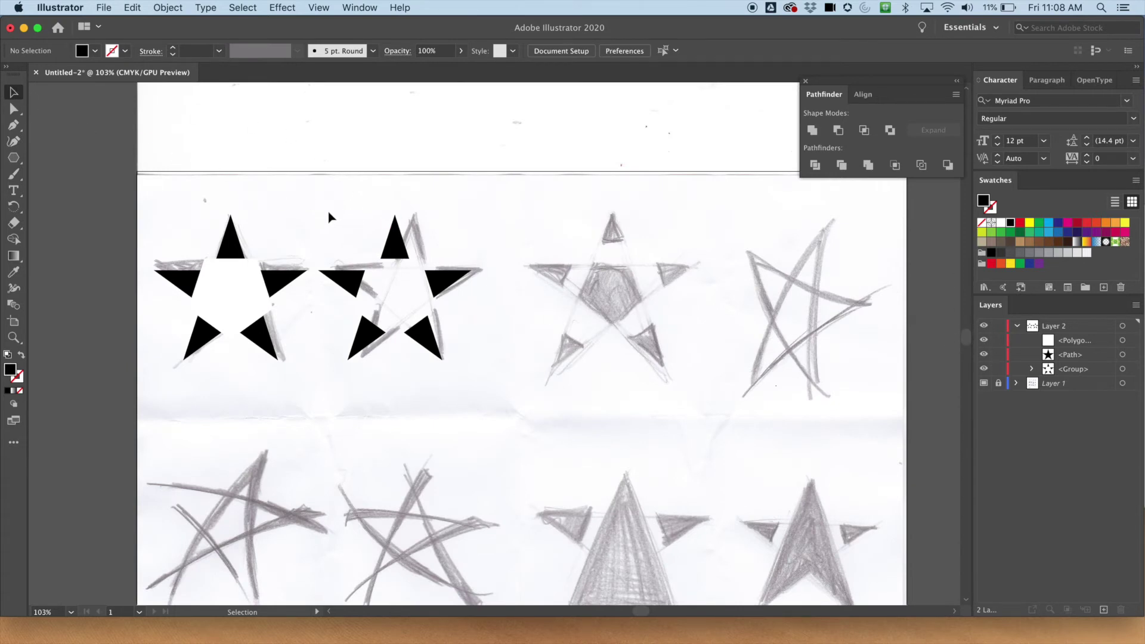
Move the cut star group off the artboard to its left side, at about X -130 pt and Y 92 pt
click(396, 250)
drag(397, 249, 282, 124)
scroll(407, 234, up, 5)
scroll(406, 233, left, 5)
drag(397, 210, 81, 331)
Place a copy of the first sketch's black star, without its pentagon, near the third sketch at about X 344 pt, Y 92 pt
scroll(473, 303, right, 10)
scroll(473, 302, down, 1)
scroll(473, 302, left, 5)
scroll(473, 303, down, 3)
scroll(453, 293, right, 2)
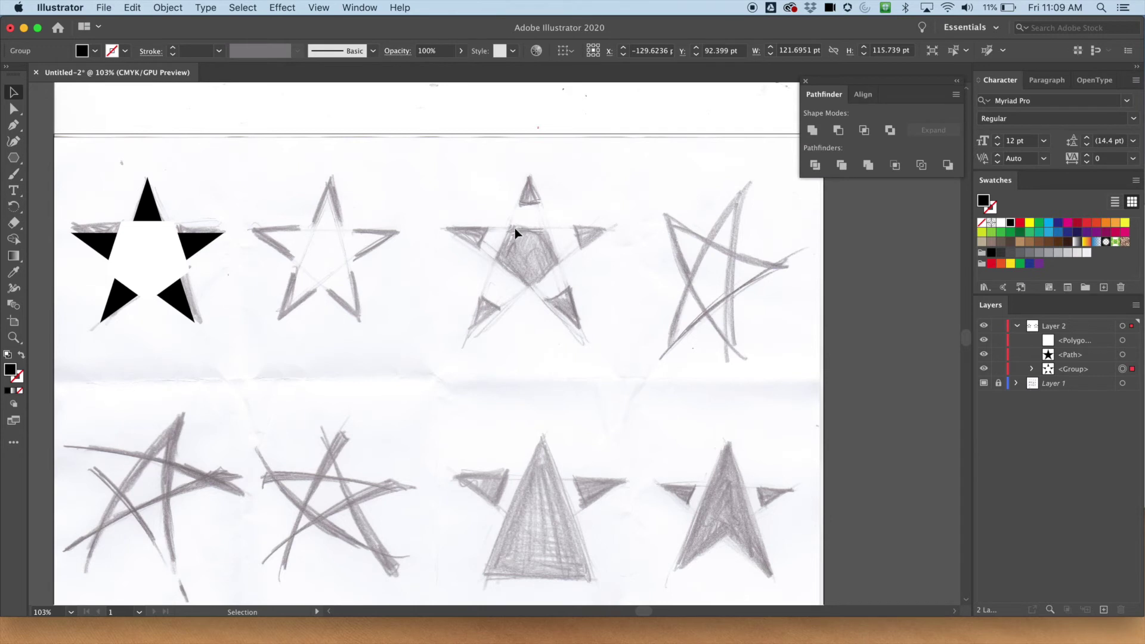
scroll(488, 259, left, 3)
scroll(488, 260, down, 2)
drag(520, 255, 426, 312)
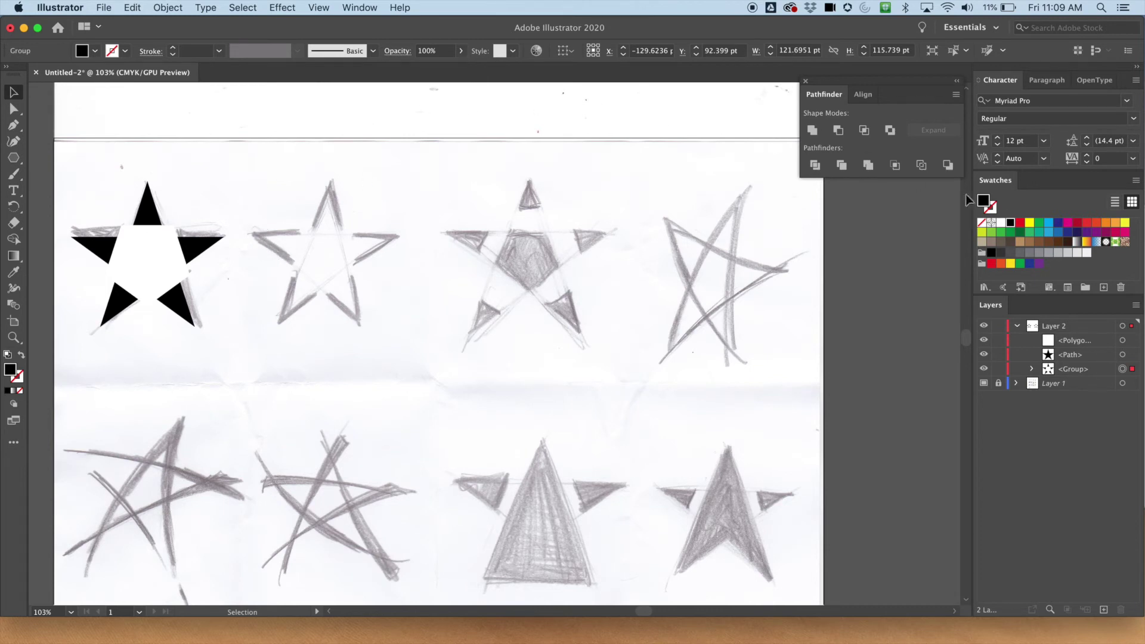
click(1079, 357)
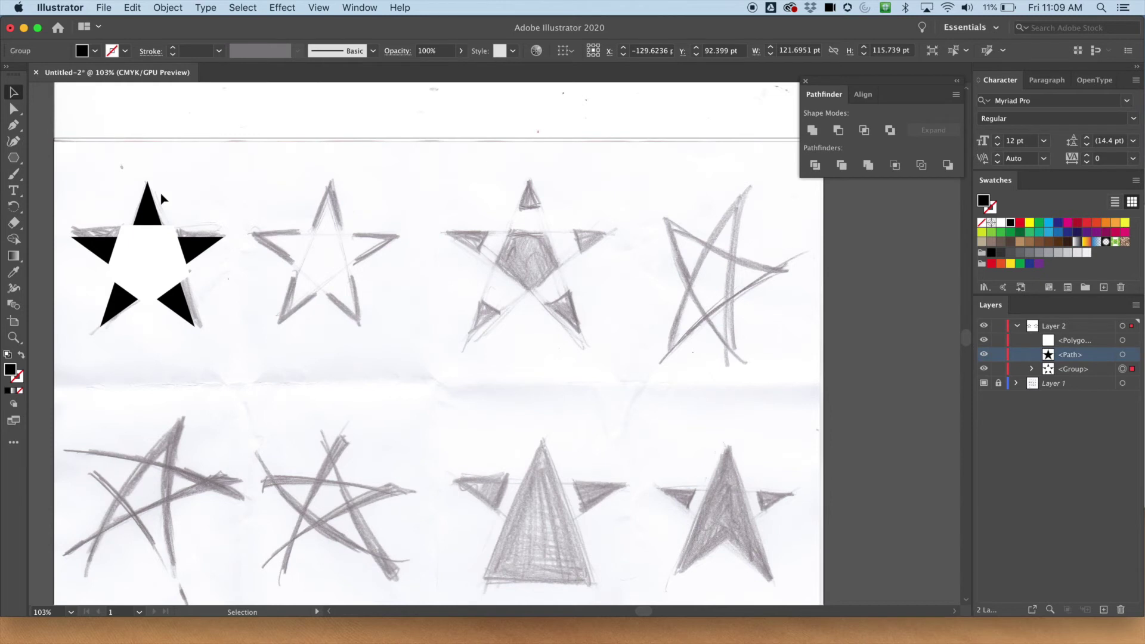
click(152, 213)
drag(151, 213, 488, 215)
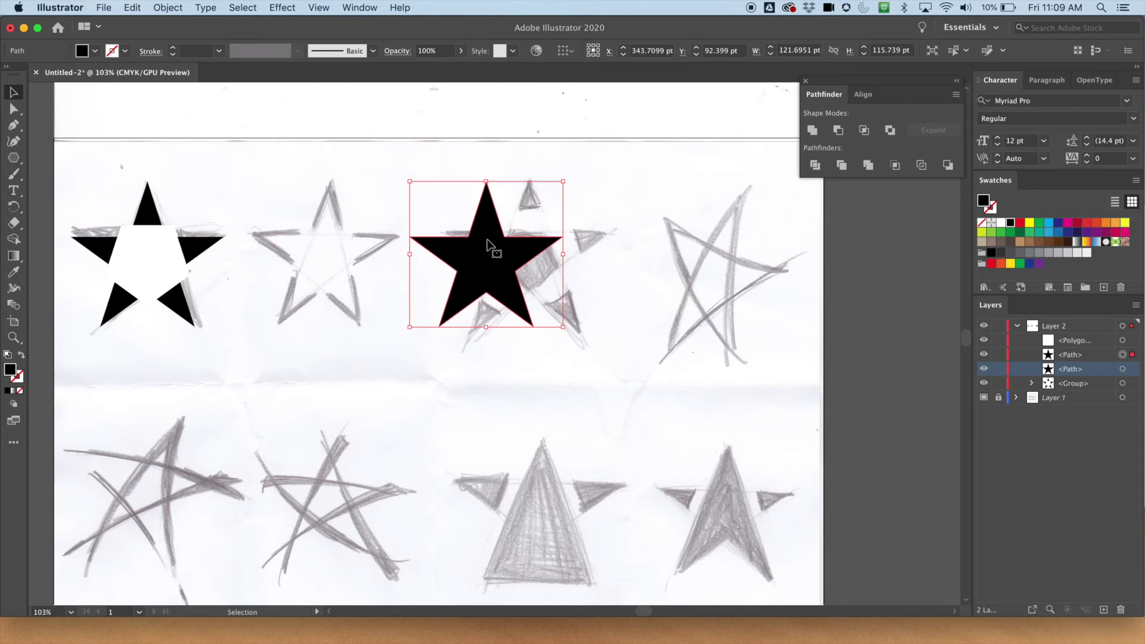
Place another copy of the black star over the second sketch and fill it white
mouse_move(484, 238)
mouse_down()
mouse_move(480, 262)
mouse_move(337, 276)
mouse_move(331, 290)
mouse_up()
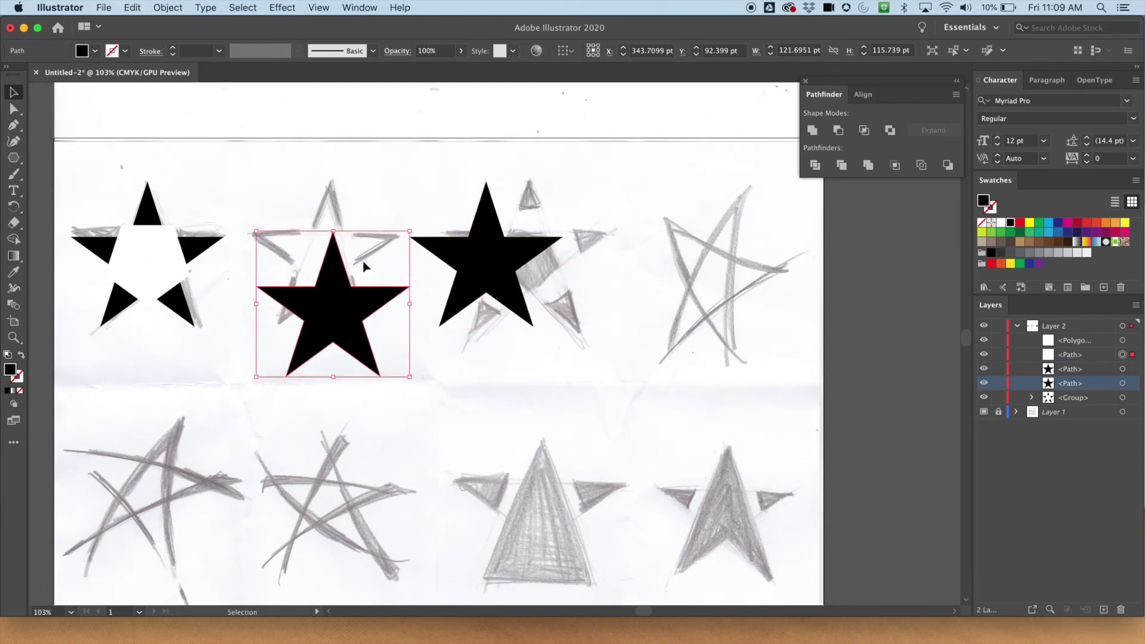
click(95, 51)
click(28, 73)
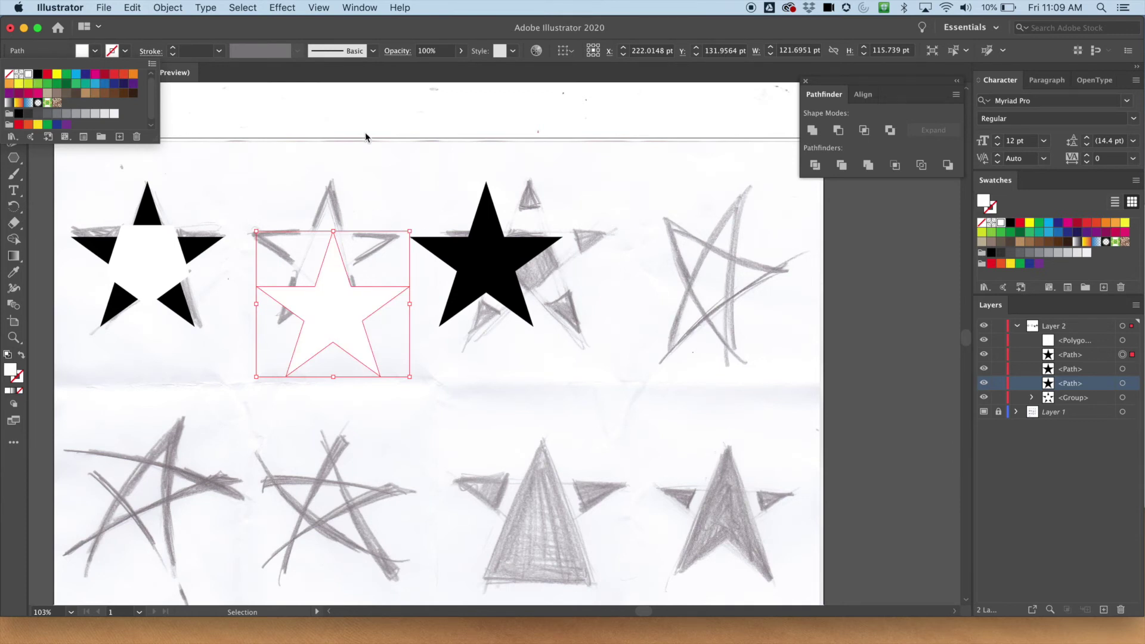
click(366, 110)
Scale the white star down to about 105 × 100 pt and position it inside the black star near the third sketch
drag(409, 232, 400, 240)
drag(324, 315, 484, 258)
drag(559, 187, 553, 190)
drag(490, 253, 491, 251)
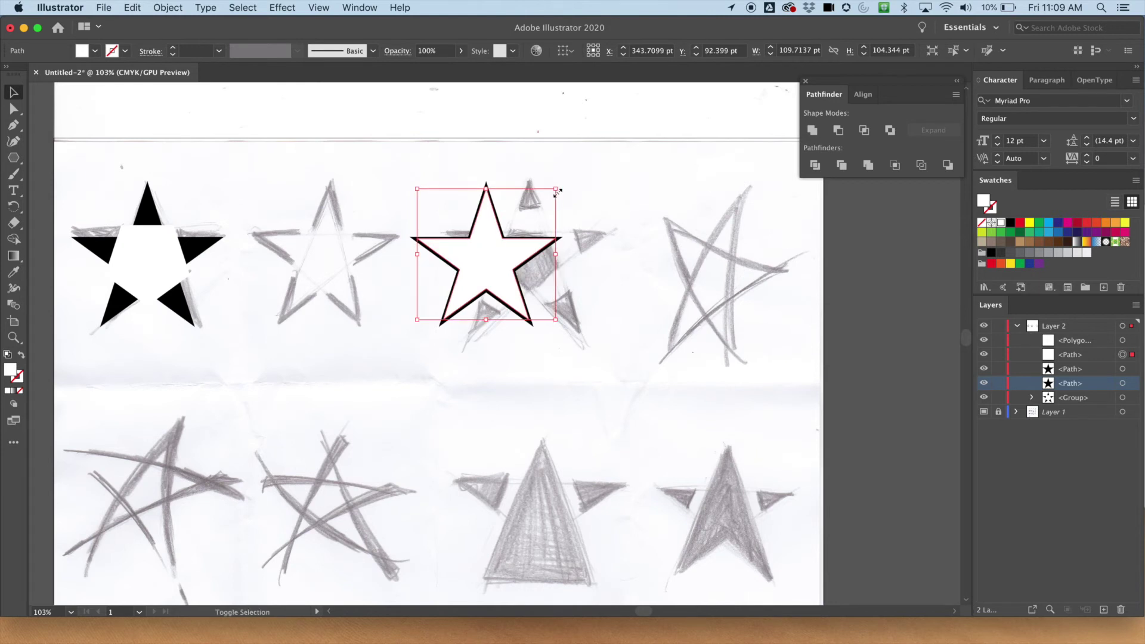
drag(553, 191, 552, 194)
drag(493, 249, 490, 247)
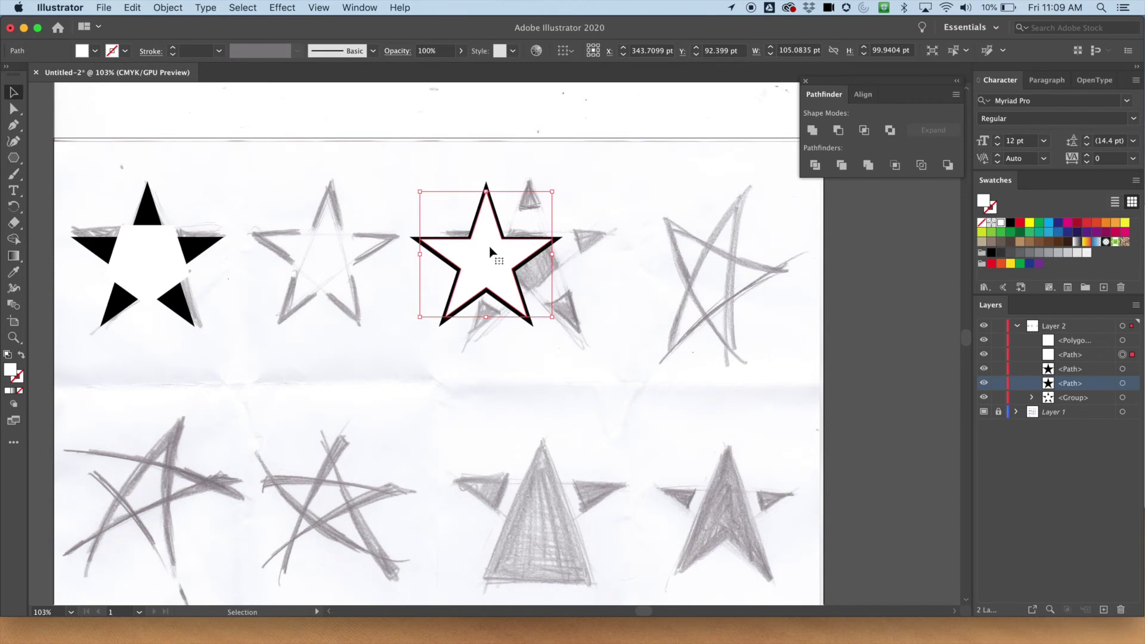
drag(490, 250, 491, 250)
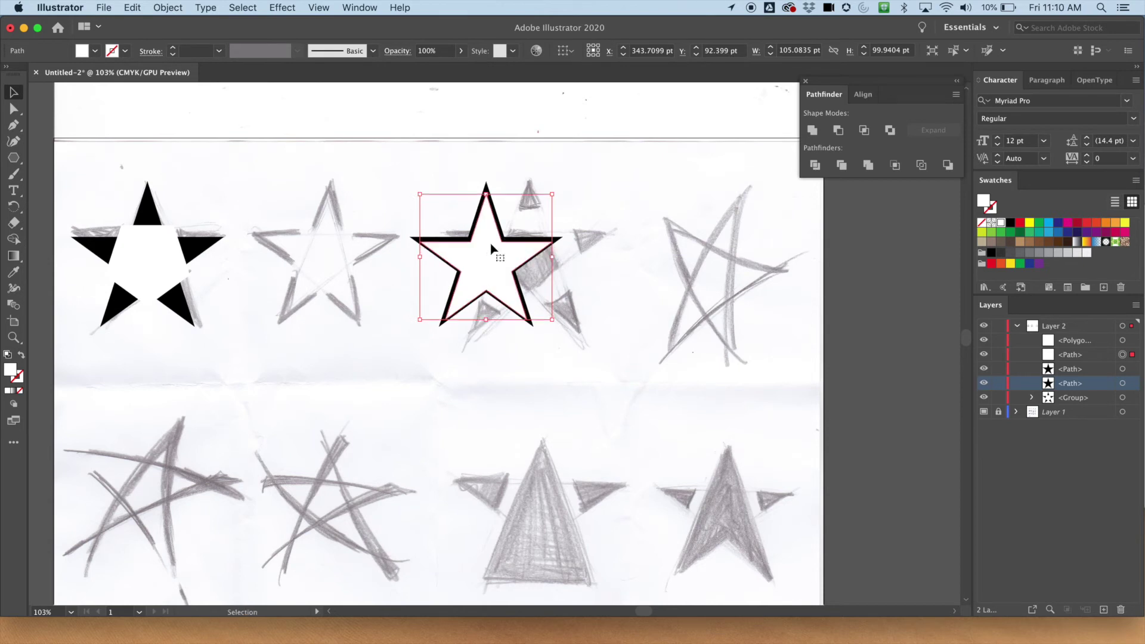
key(Up)
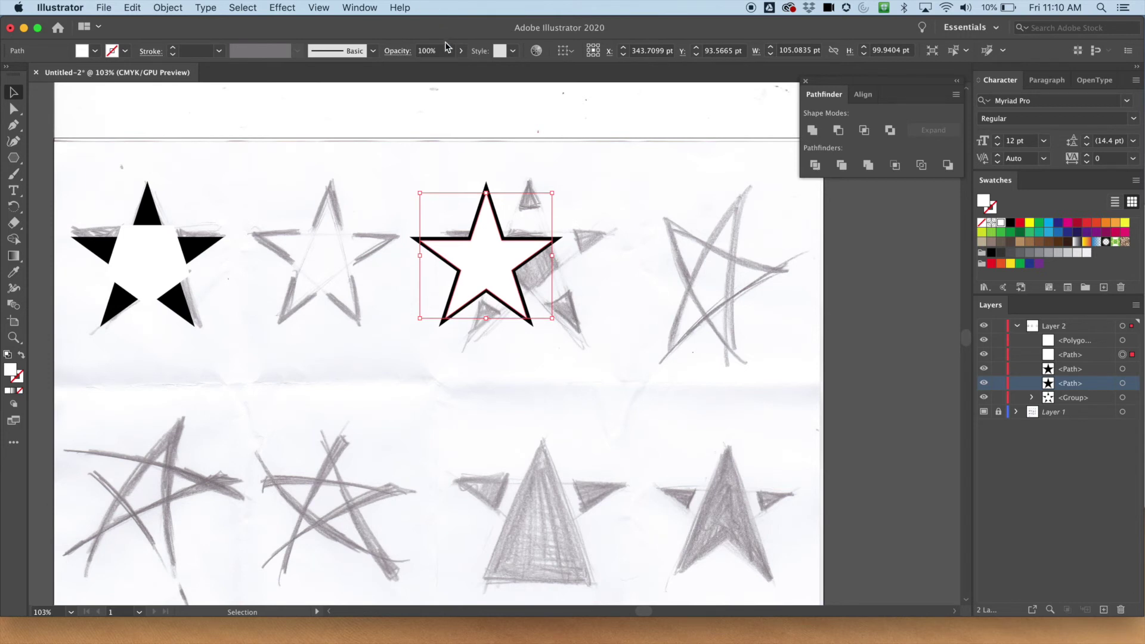
Delete the smaller white star lying on top of the black star
click(445, 162)
click(494, 269)
key(Delete)
Change the fill of the black star near the third sketch to white
click(510, 257)
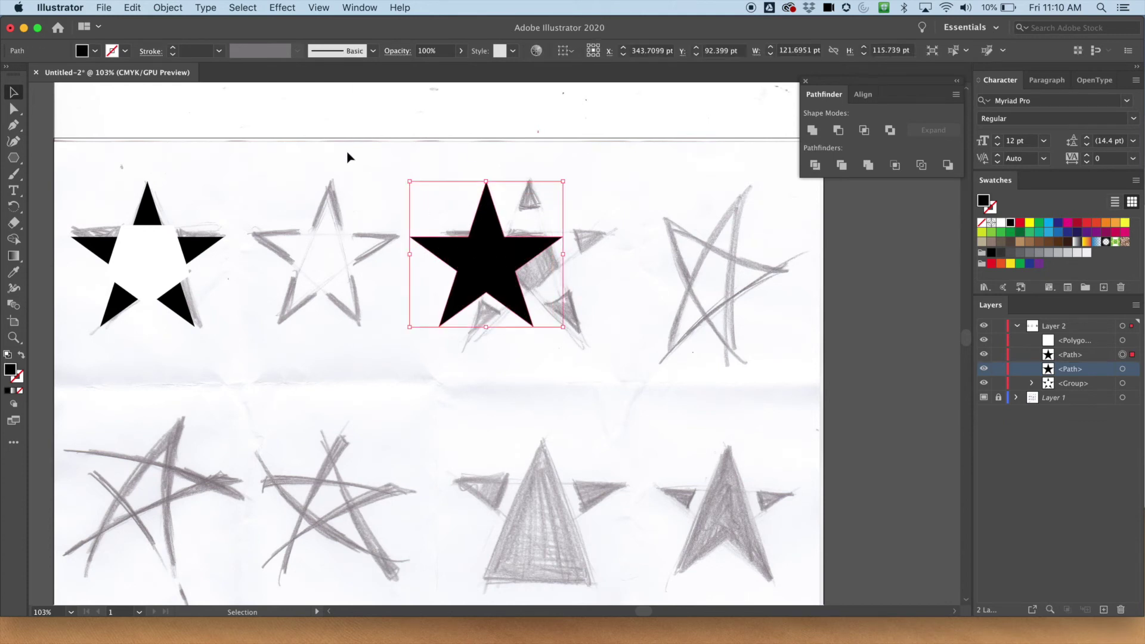
click(94, 52)
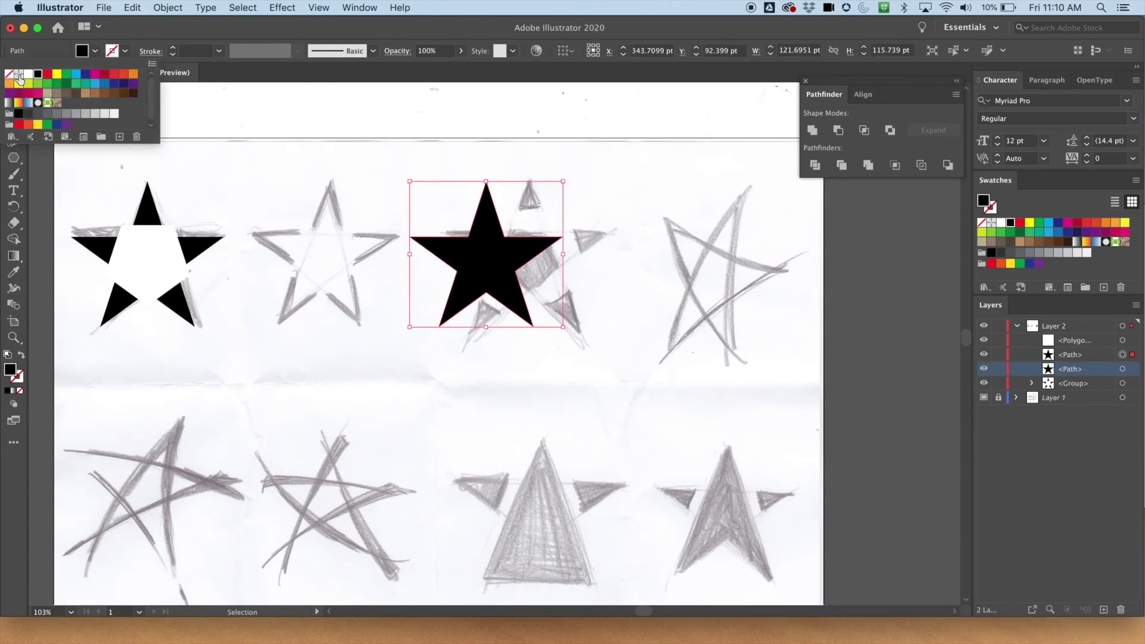
click(28, 73)
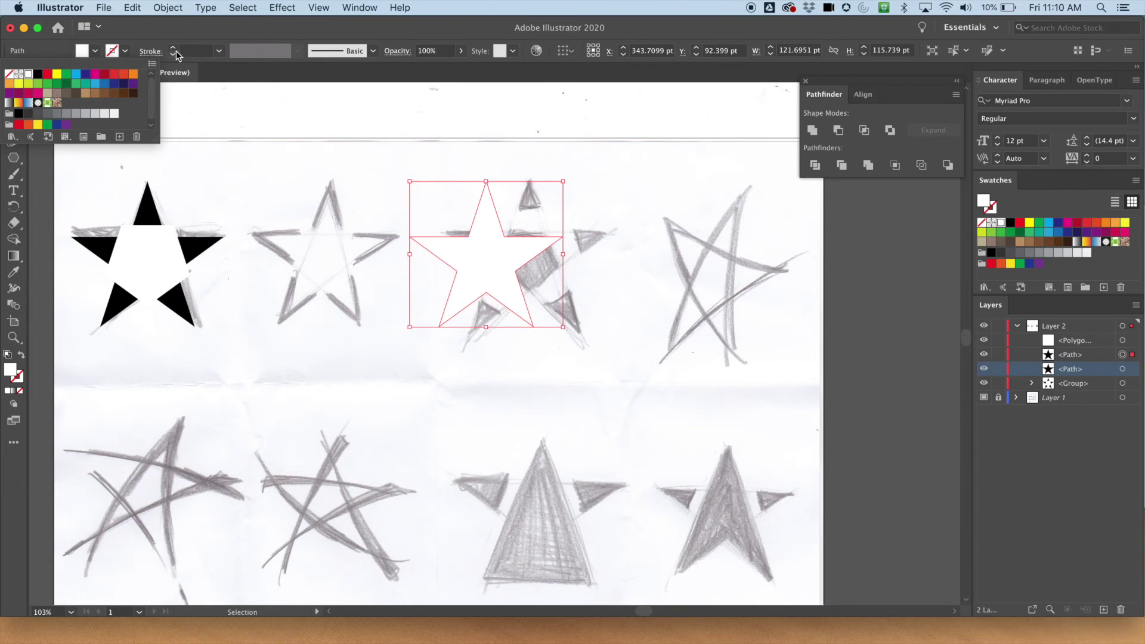
Give the white star a black stroke with a weight of 4 pt
click(124, 50)
click(125, 51)
click(38, 73)
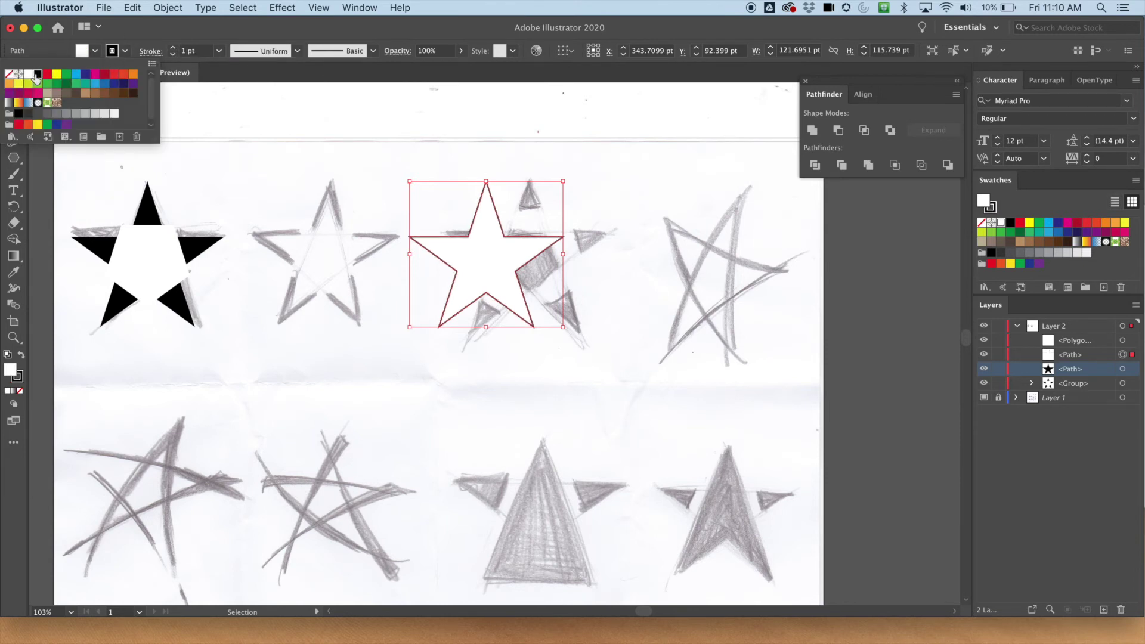
click(173, 48)
click(173, 49)
click(173, 49)
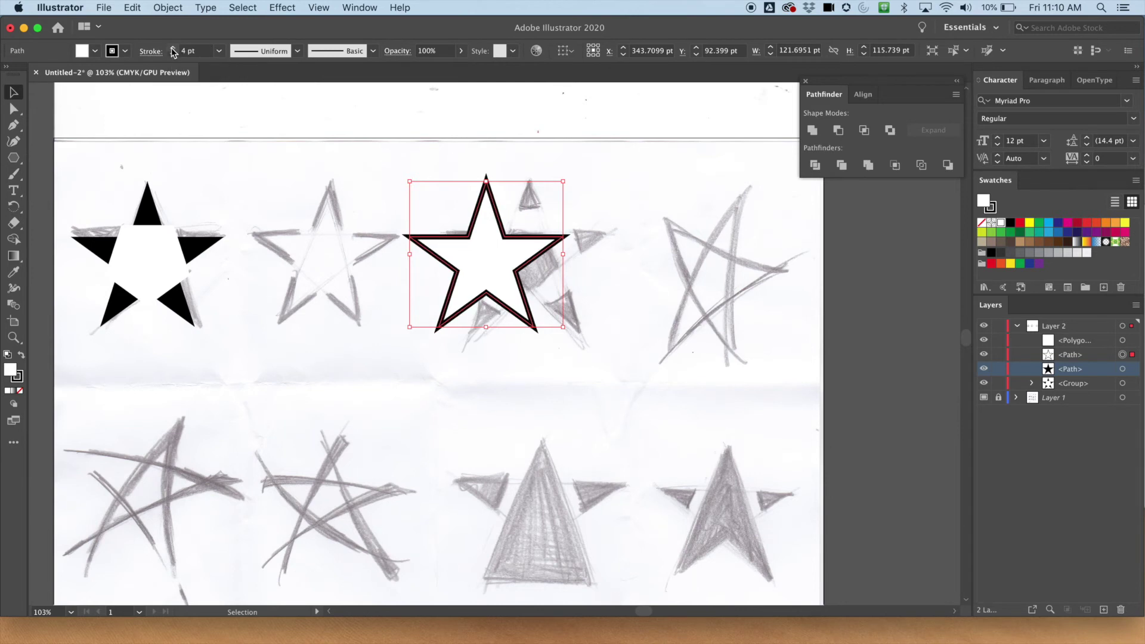
Set the white star's stroke weight to 5 pt and place a copy of the first star's white pentagon over its centre
click(173, 49)
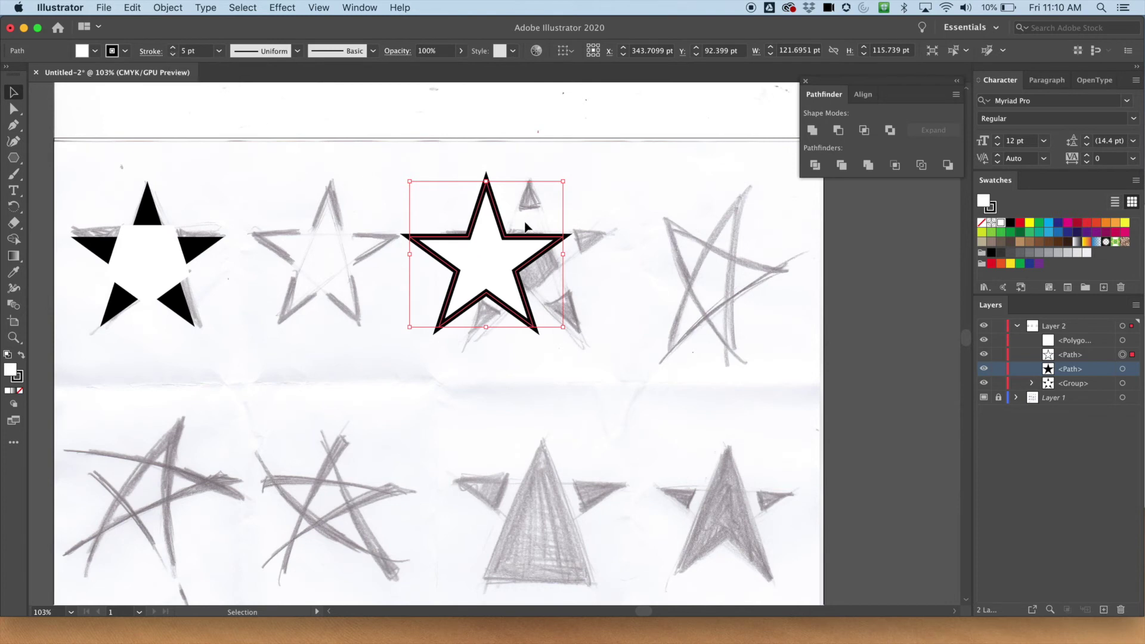
click(370, 155)
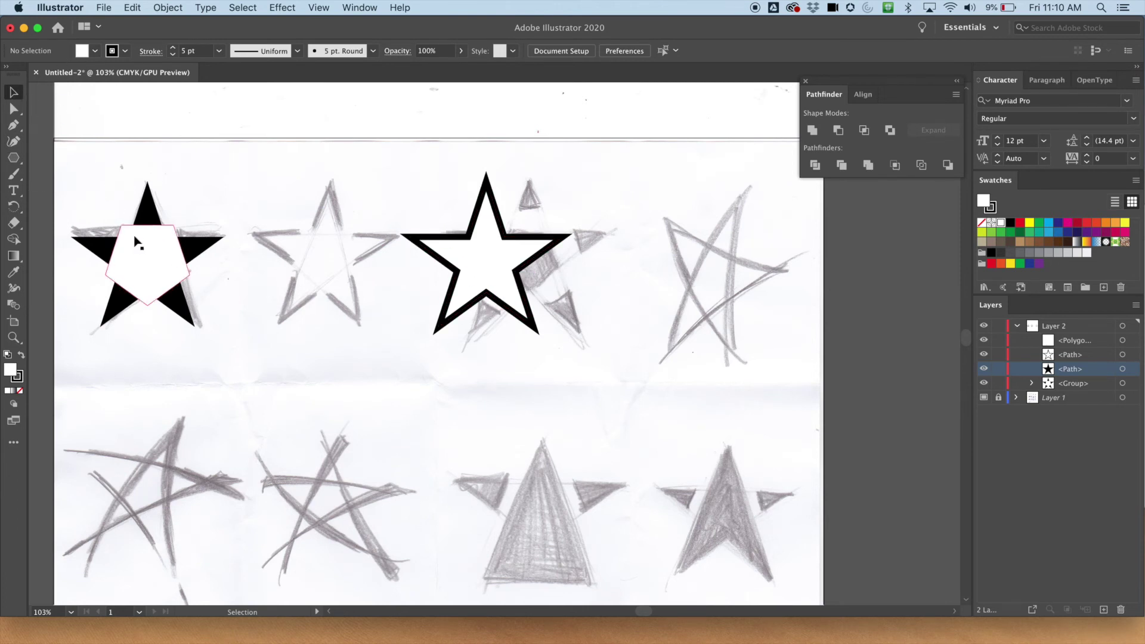
click(154, 259)
drag(153, 257, 499, 258)
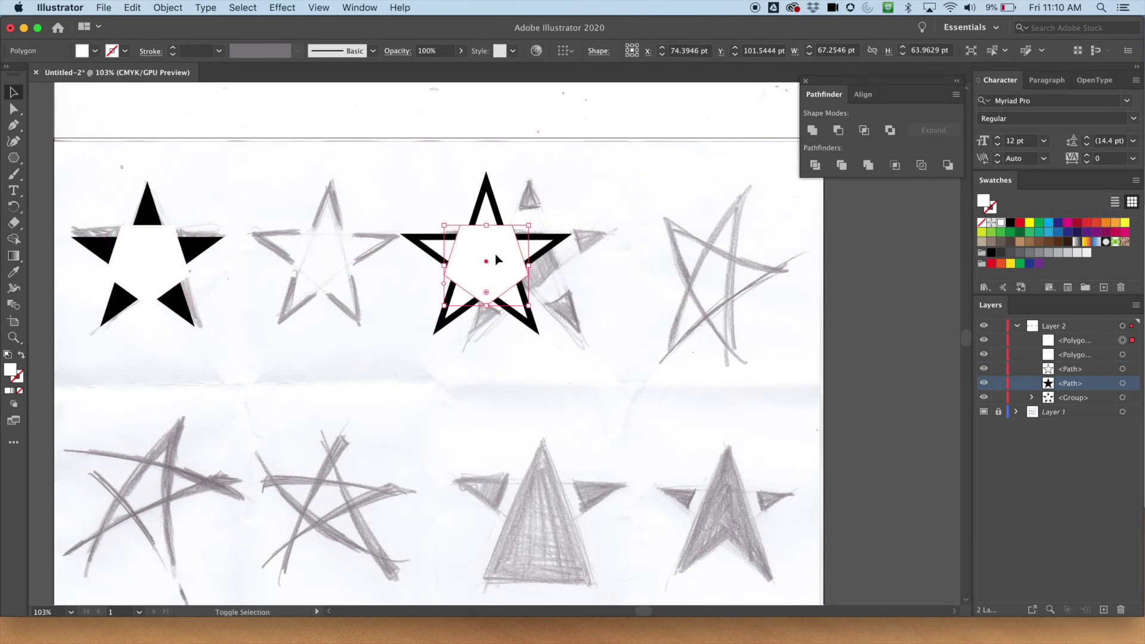
click(583, 162)
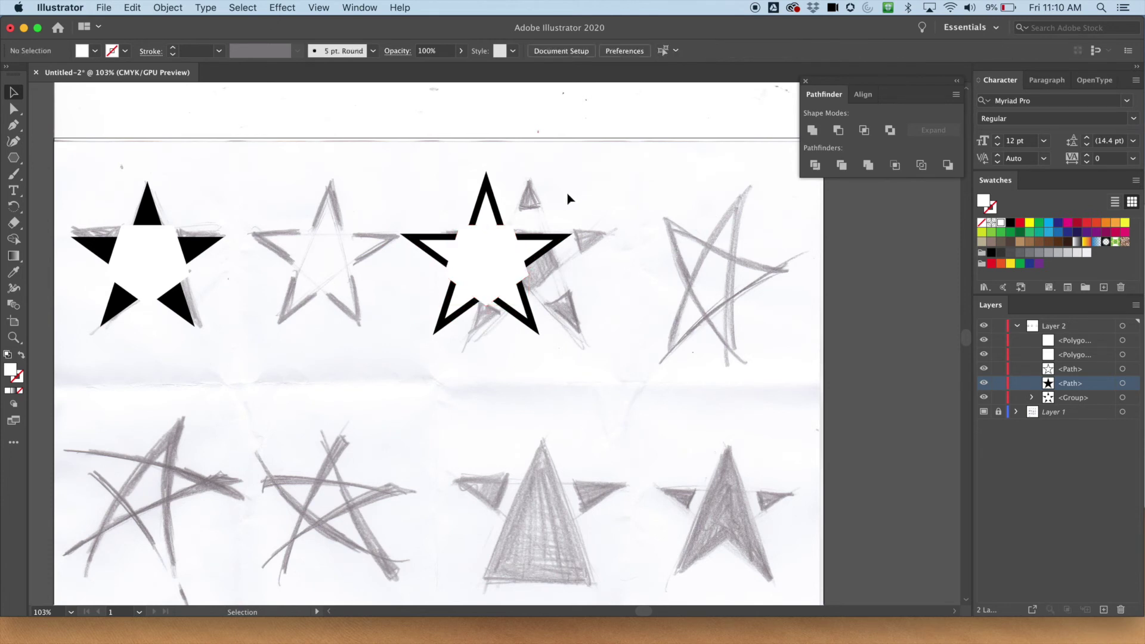
Toggle the visibility of the sketch layer to check the vector stars on their own
click(984, 412)
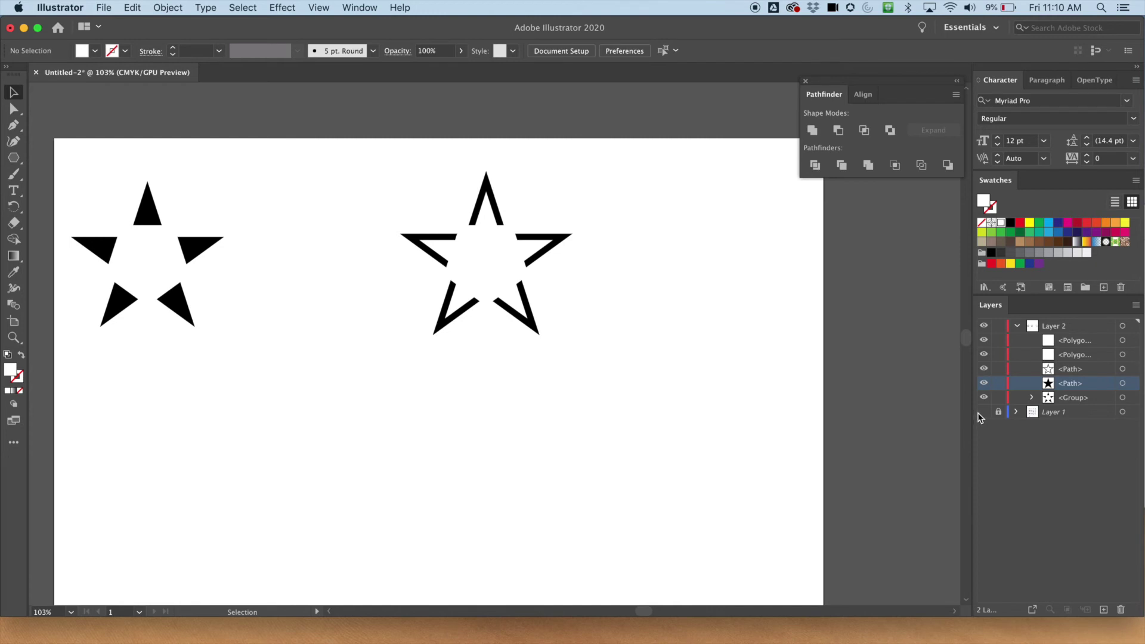
click(984, 413)
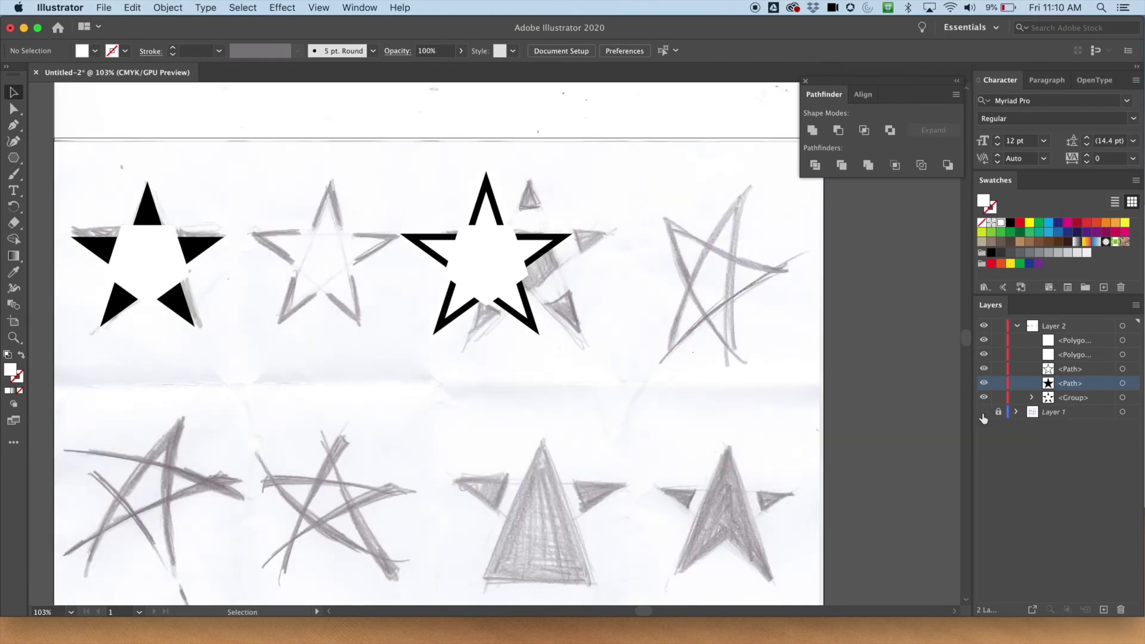
click(984, 412)
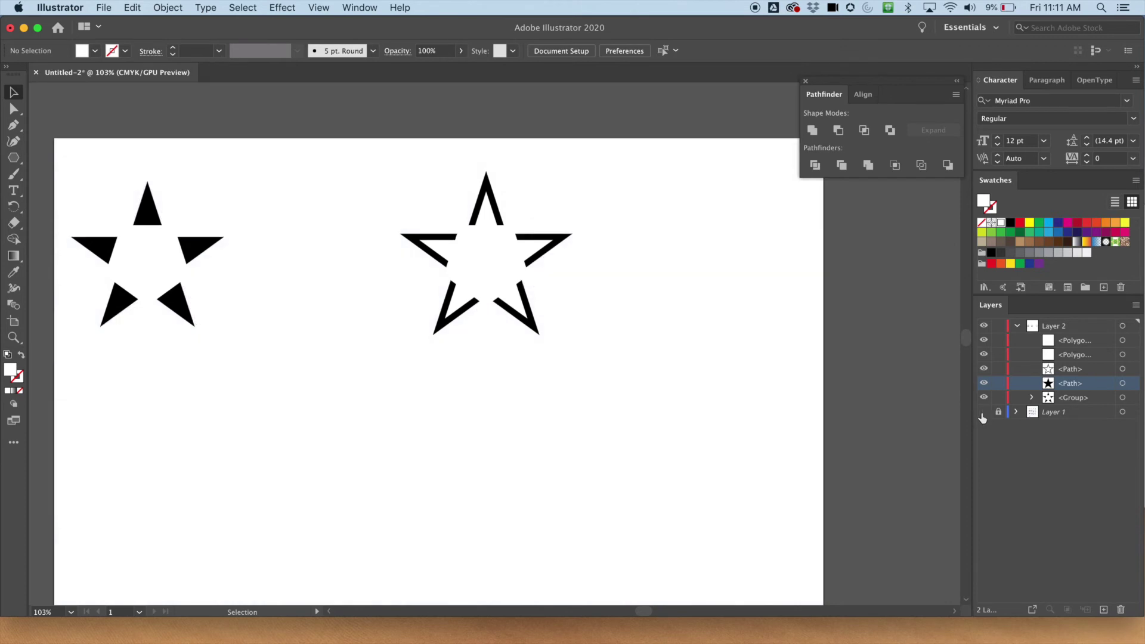
click(983, 412)
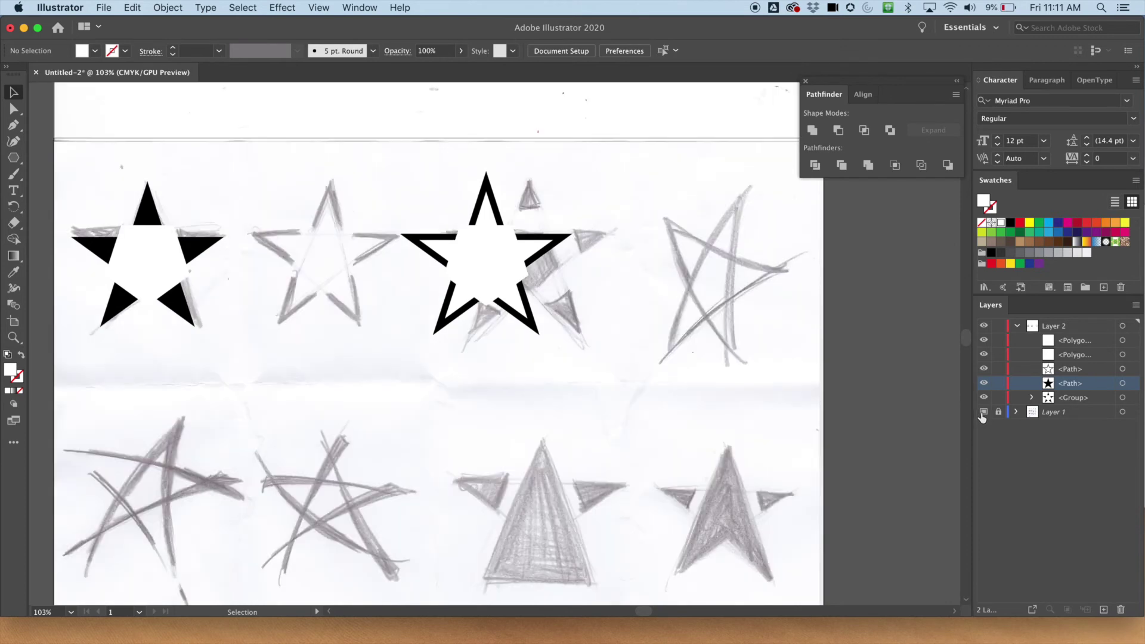
Scale the white pentagon on the outlined star down slightly around its centre
click(524, 227)
drag(529, 224, 503, 261)
shift+click(531, 236)
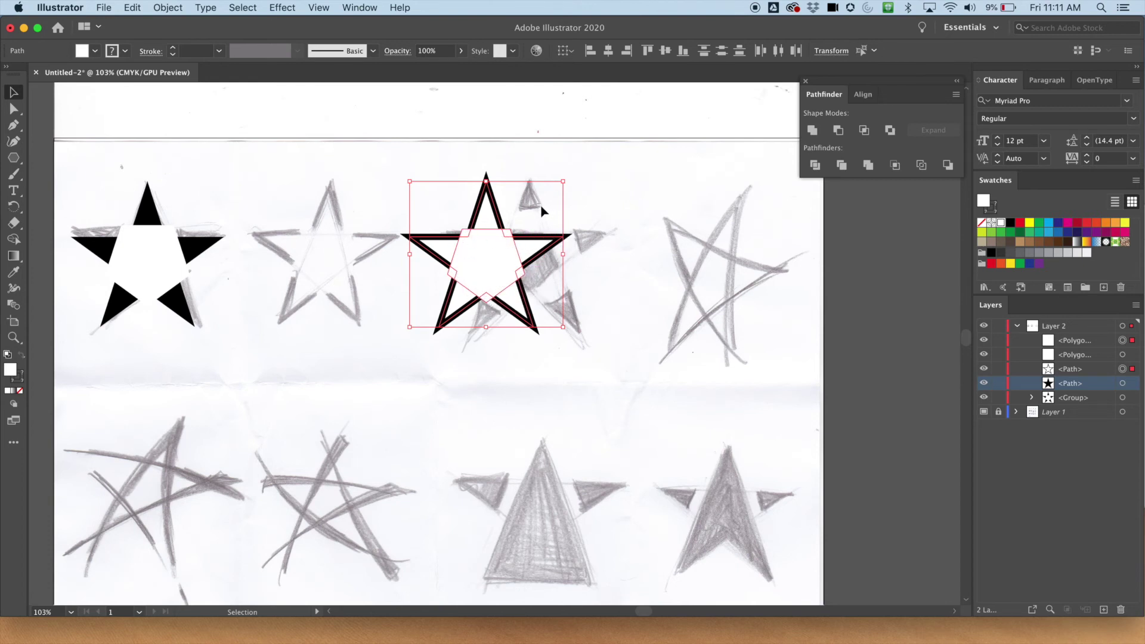
click(592, 185)
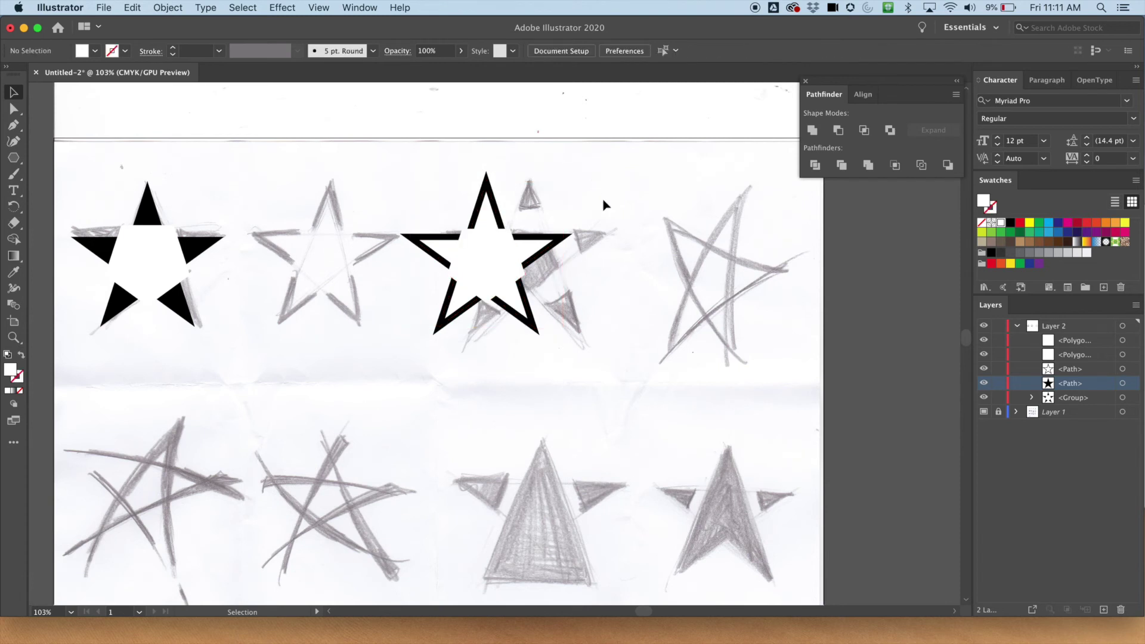
Hide the sketch layer and resize the pentagon on the outlined star to about 66 × 63 pt
click(984, 412)
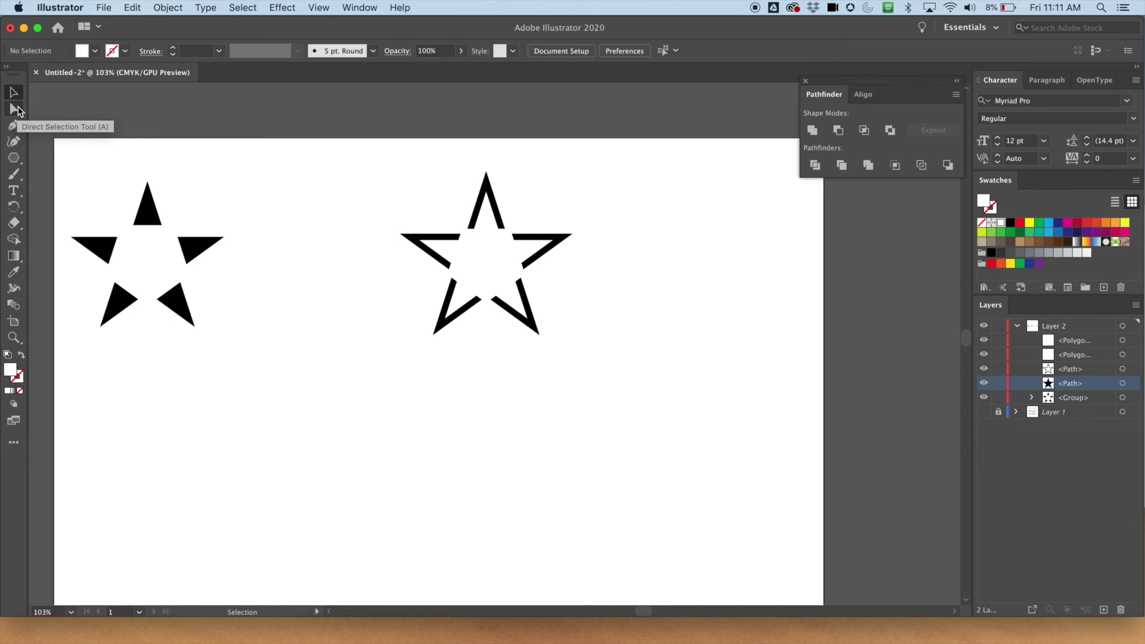
click(495, 274)
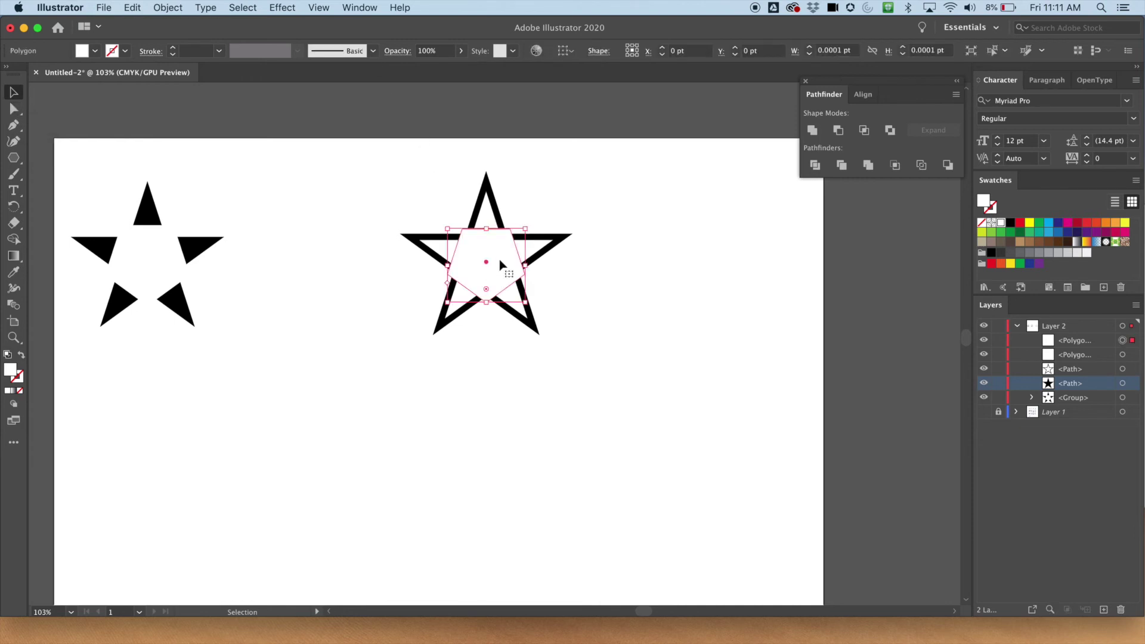
drag(522, 231, 501, 261)
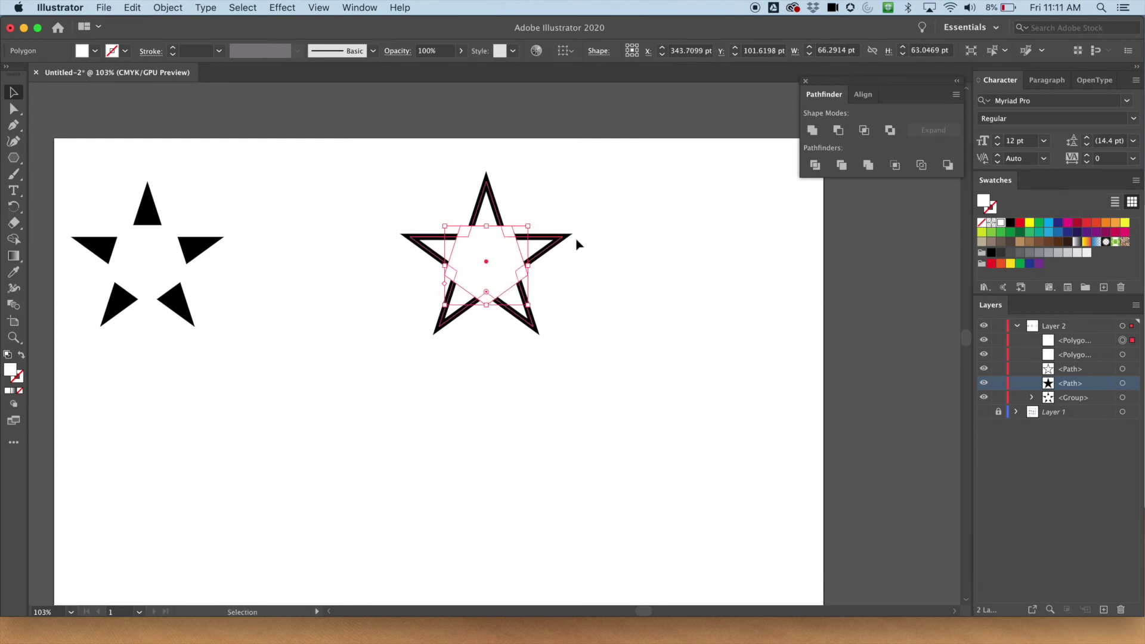
drag(629, 219, 485, 278)
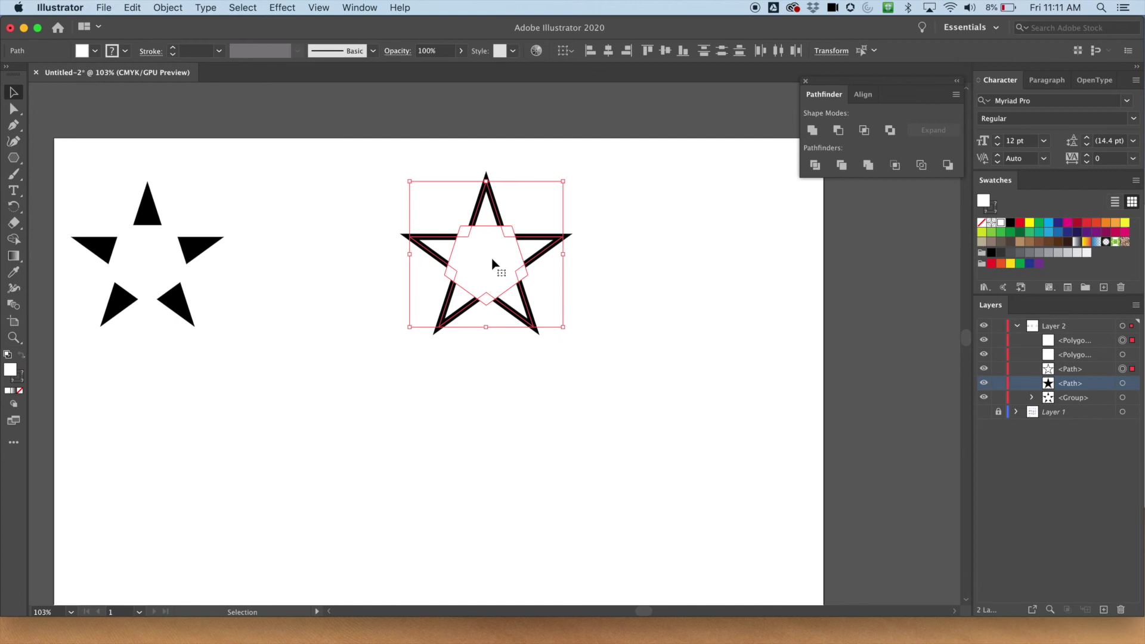
click(609, 291)
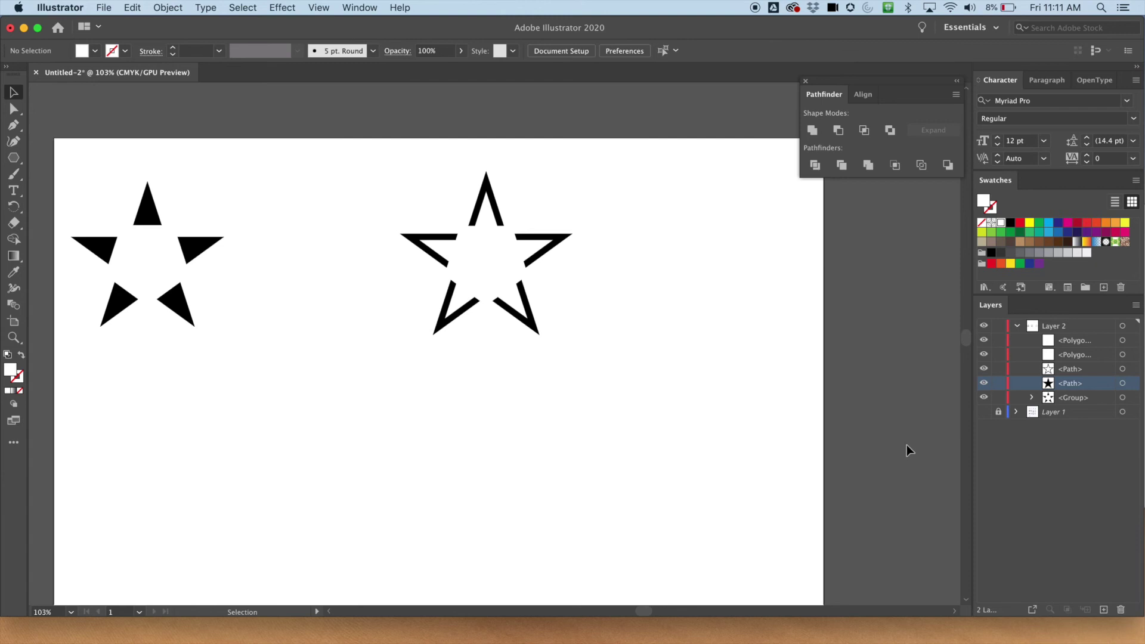
Show the sketch layer and place a copy of the outlined star with its pentagon over the second sketch
click(984, 412)
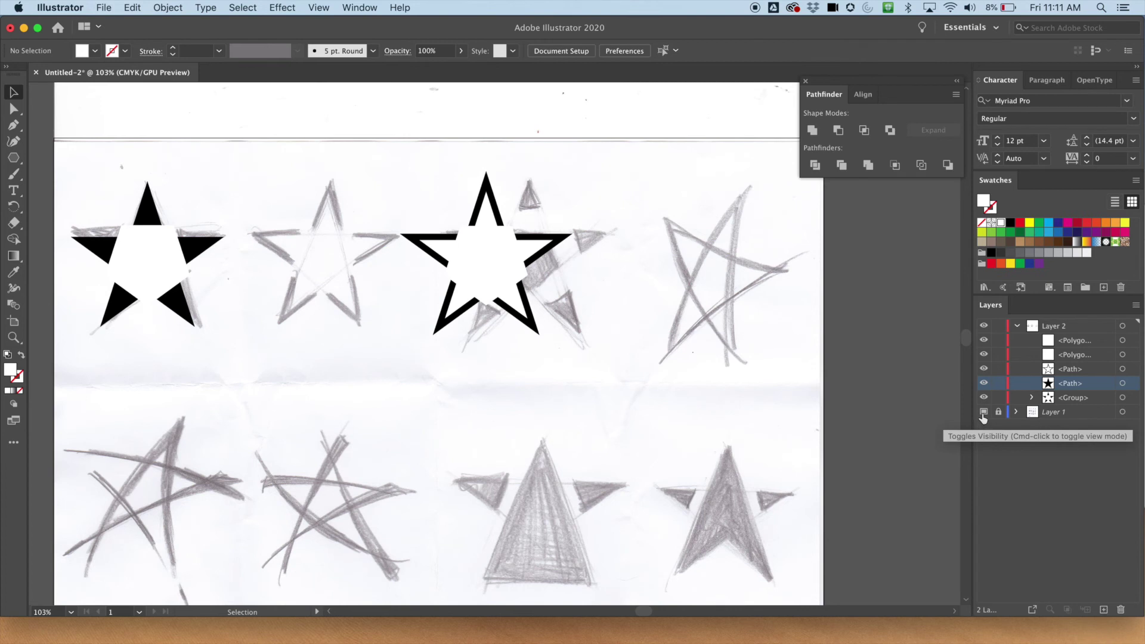
click(983, 412)
click(984, 412)
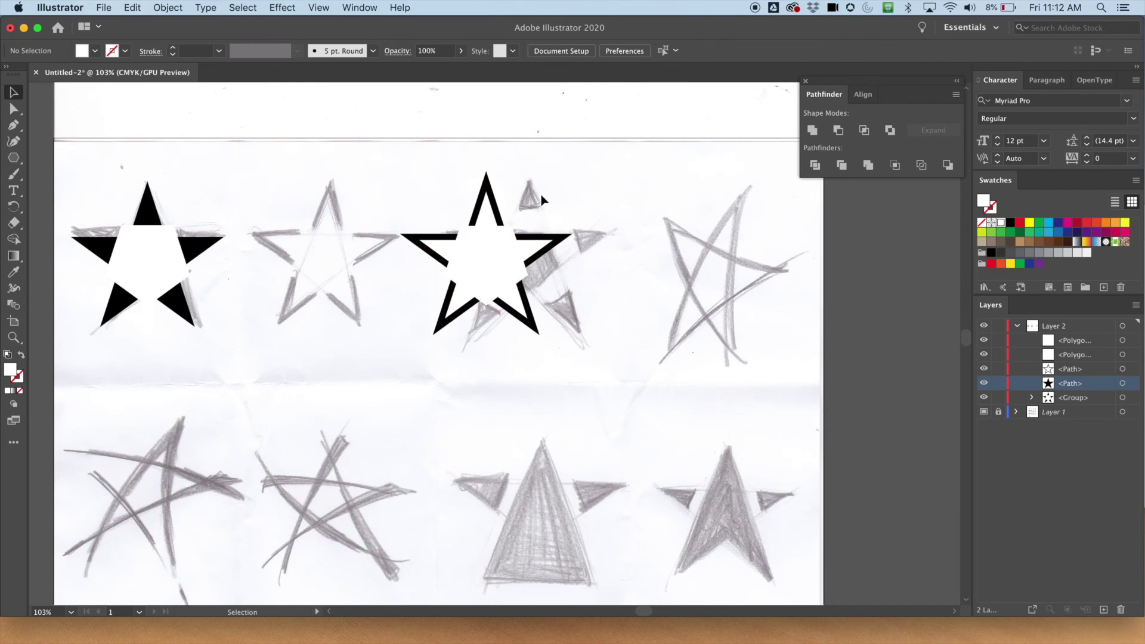
mouse_move(539, 222)
mouse_down()
mouse_move(477, 246)
mouse_move(329, 251)
mouse_up()
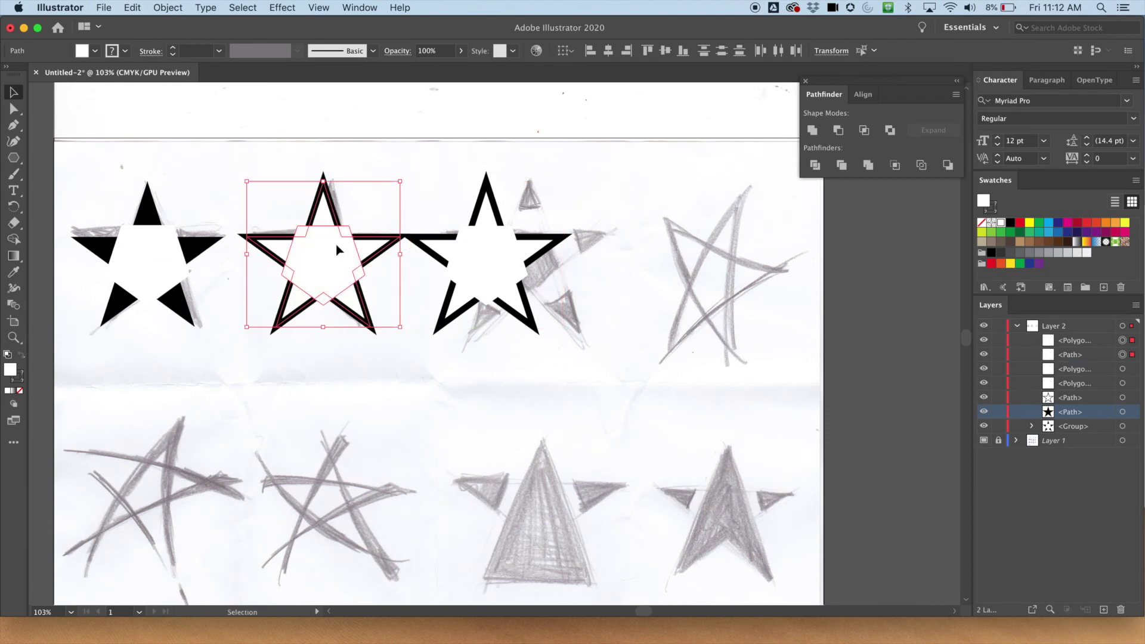
Hide the sketch layer and move the original outlined star with its pentagon right, clear of the copy, to X about 375 pt
click(983, 440)
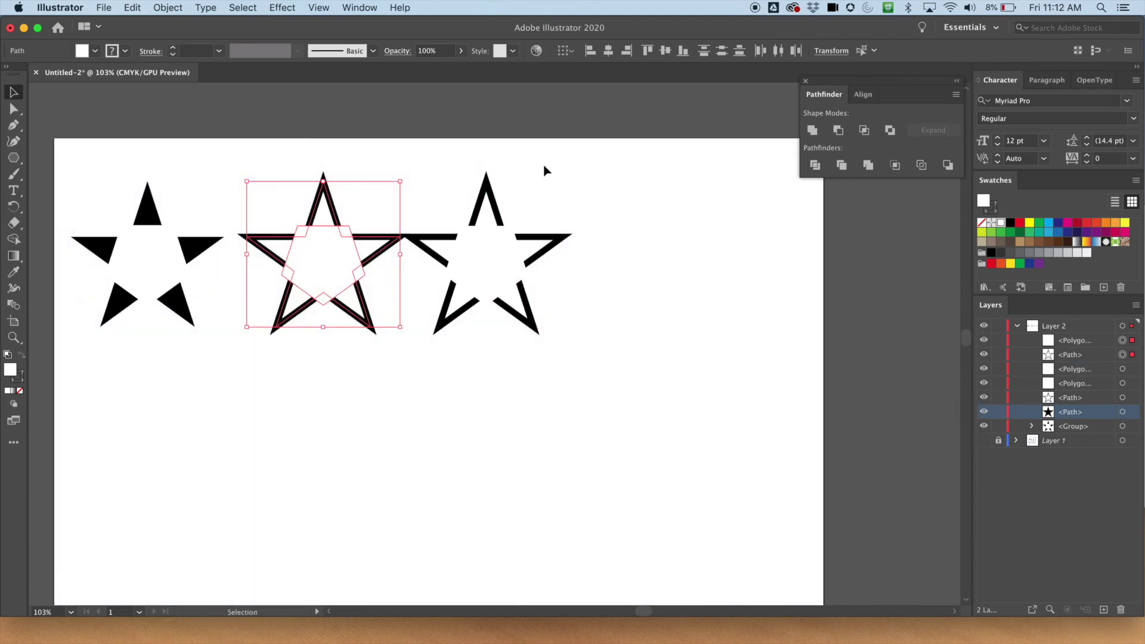
drag(443, 173, 589, 328)
drag(488, 205, 516, 222)
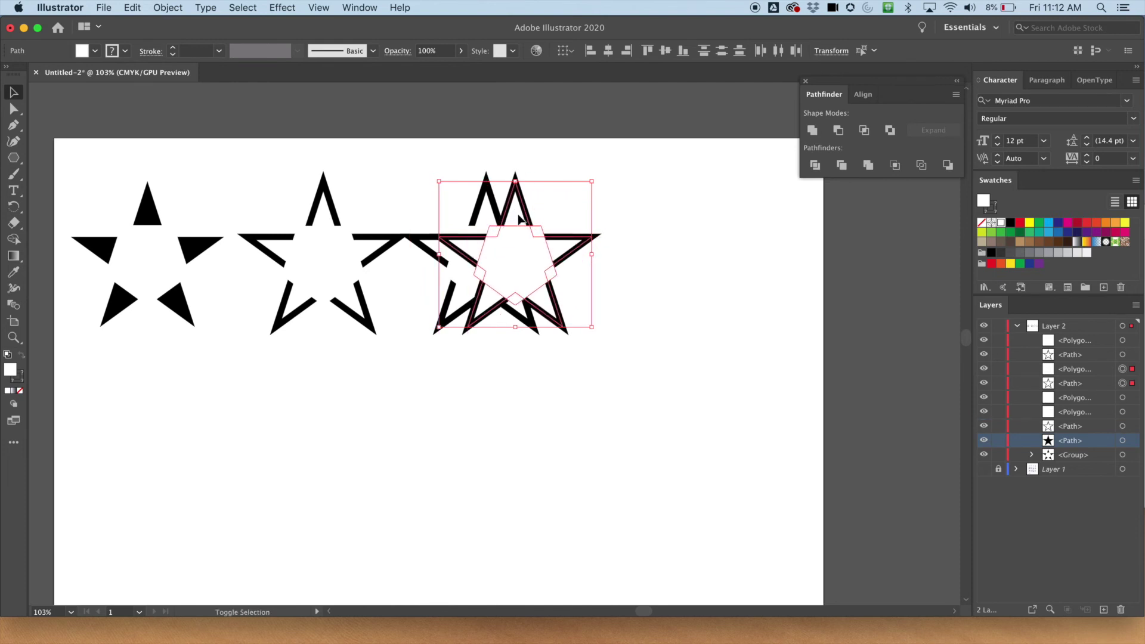
key(super+z)
drag(510, 213, 528, 210)
click(618, 203)
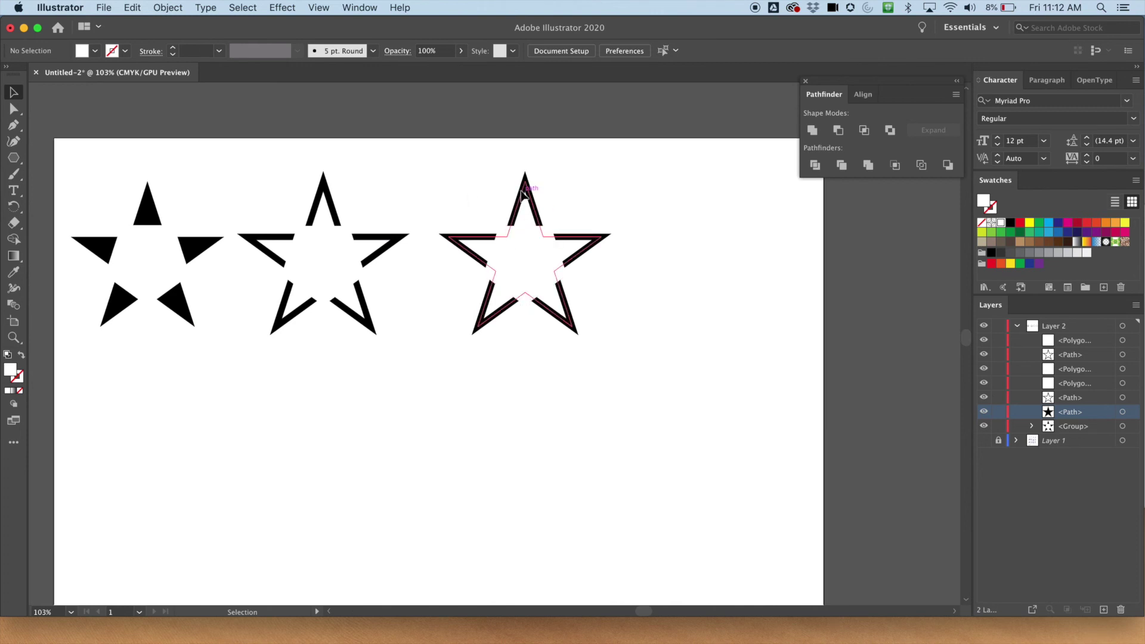
Set the fill of the rightmost outlined star to none, keeping its black stroke
click(495, 237)
click(95, 51)
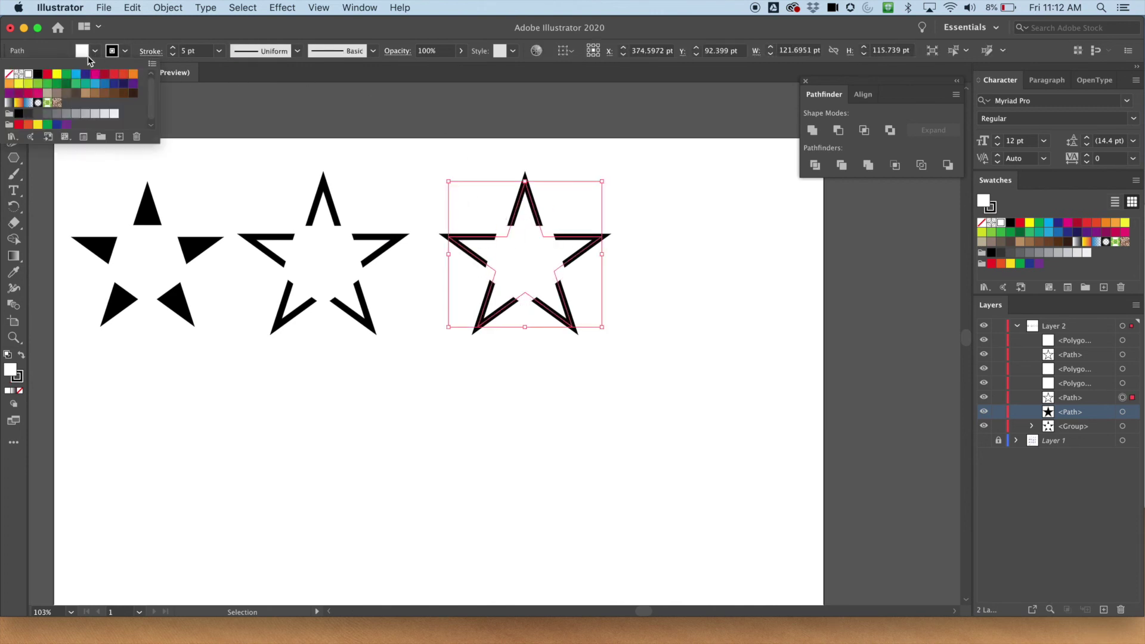
click(9, 73)
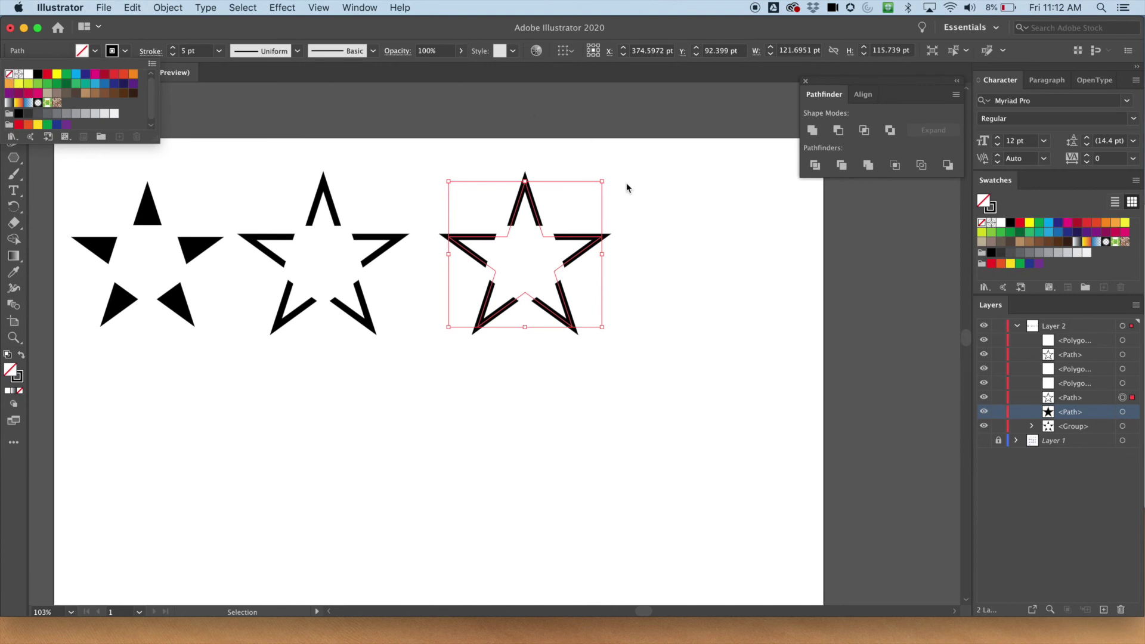
click(642, 199)
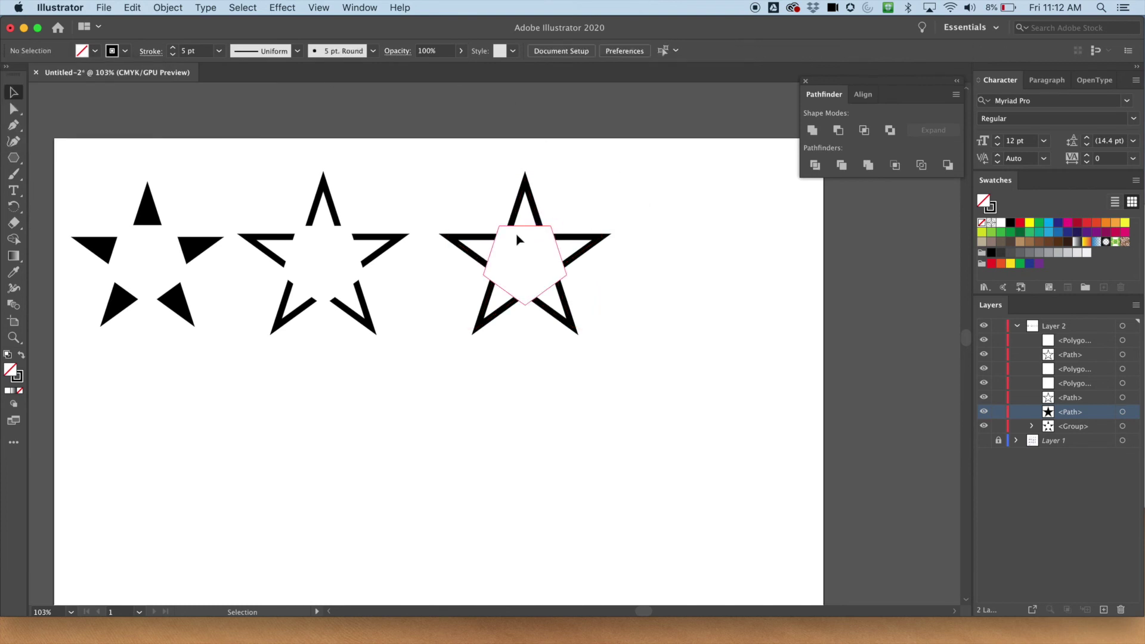
Try to cut the pentagon out of the unfilled rightmost star with Minus Front
click(517, 241)
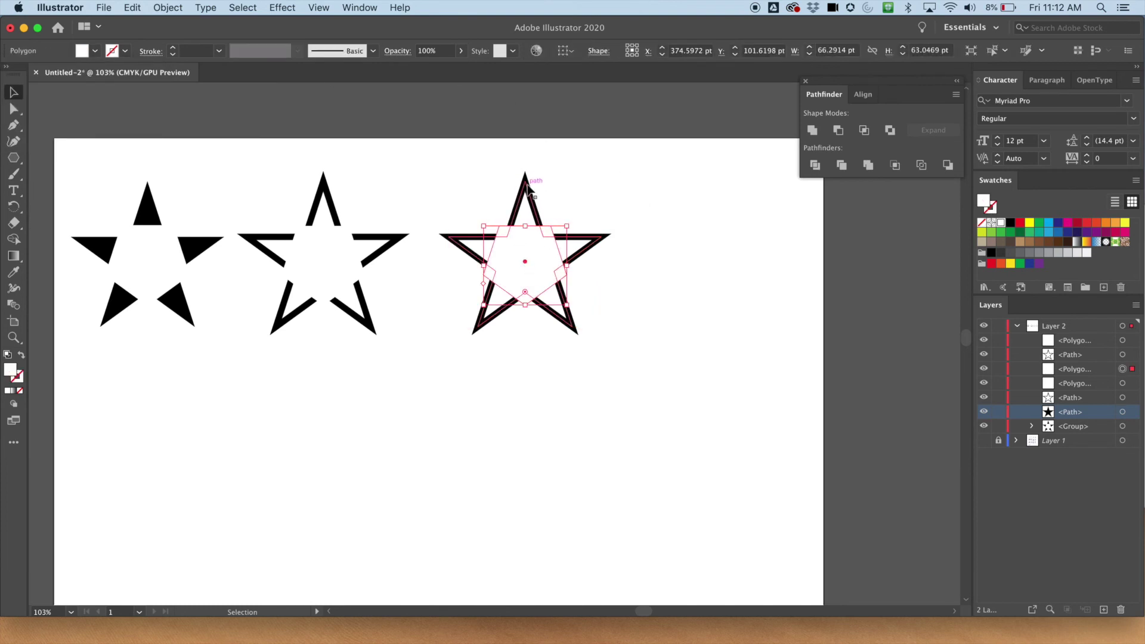
click(590, 169)
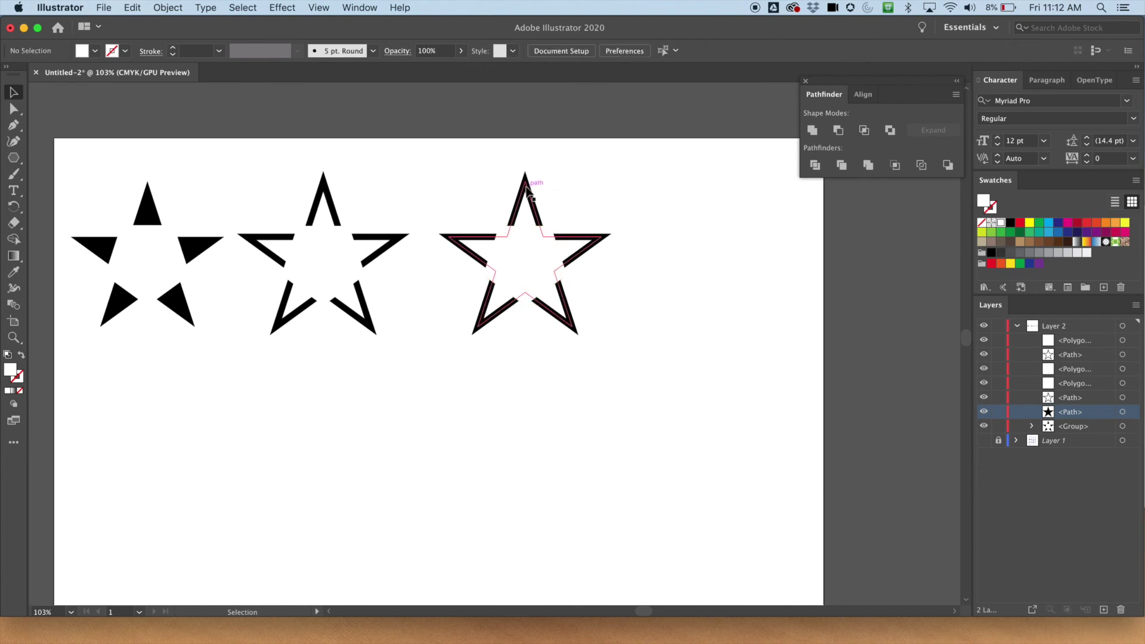
click(525, 182)
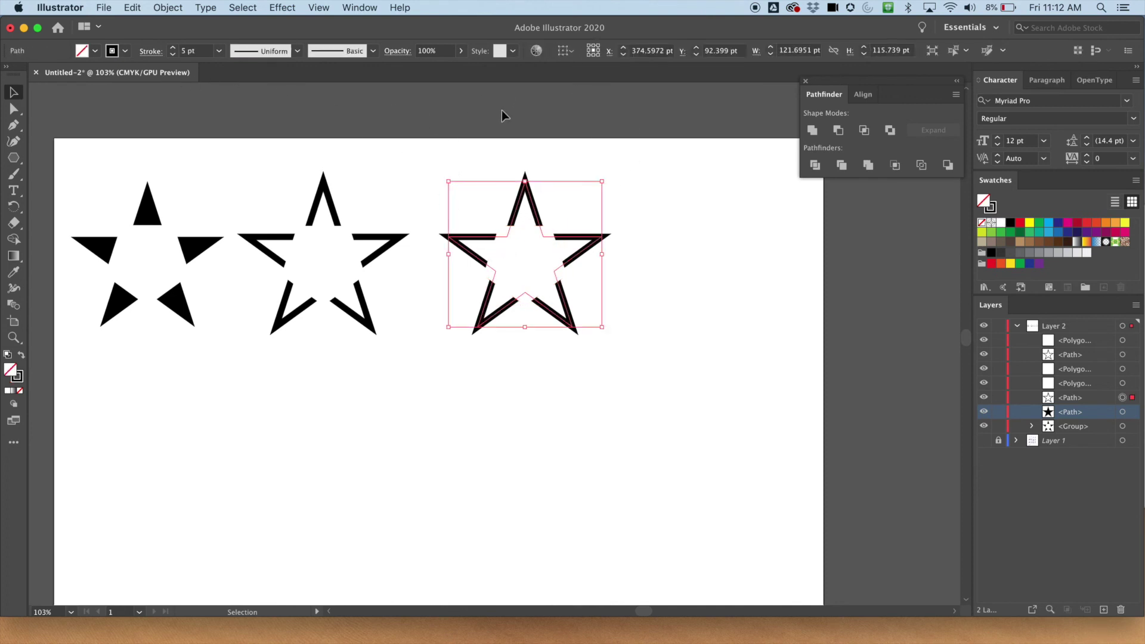
drag(623, 179, 457, 357)
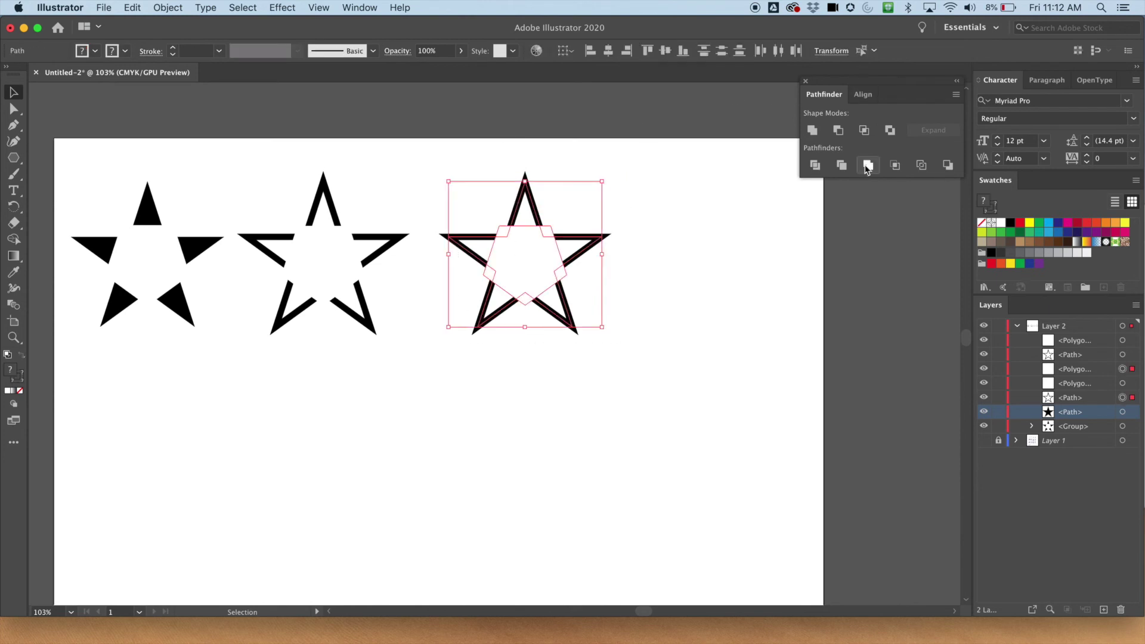
click(838, 131)
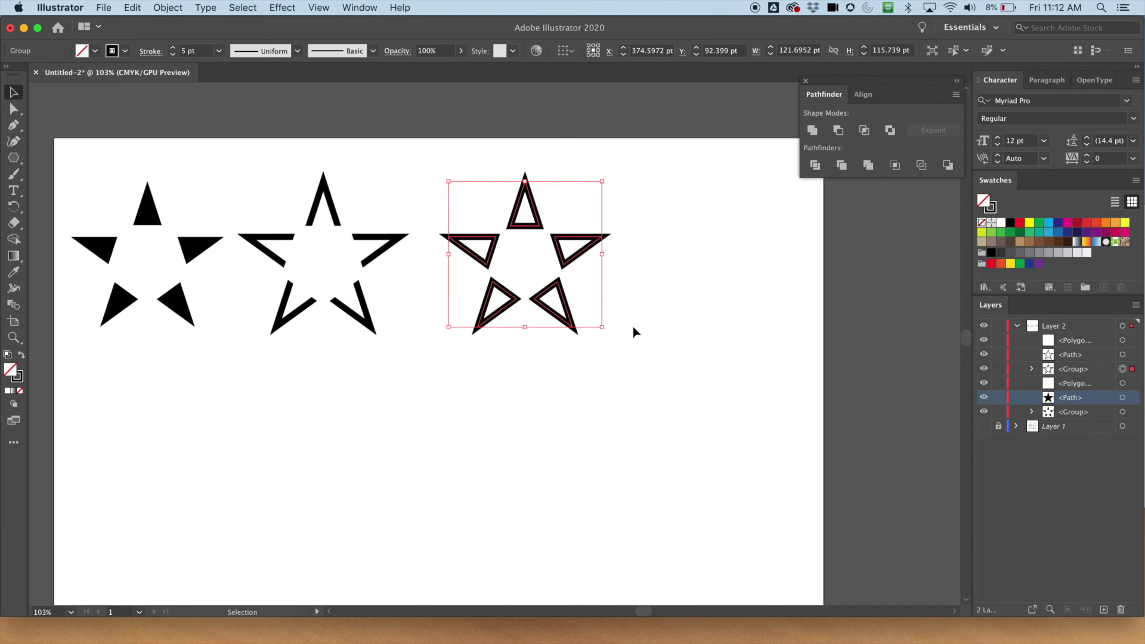
key(super+z)
click(644, 203)
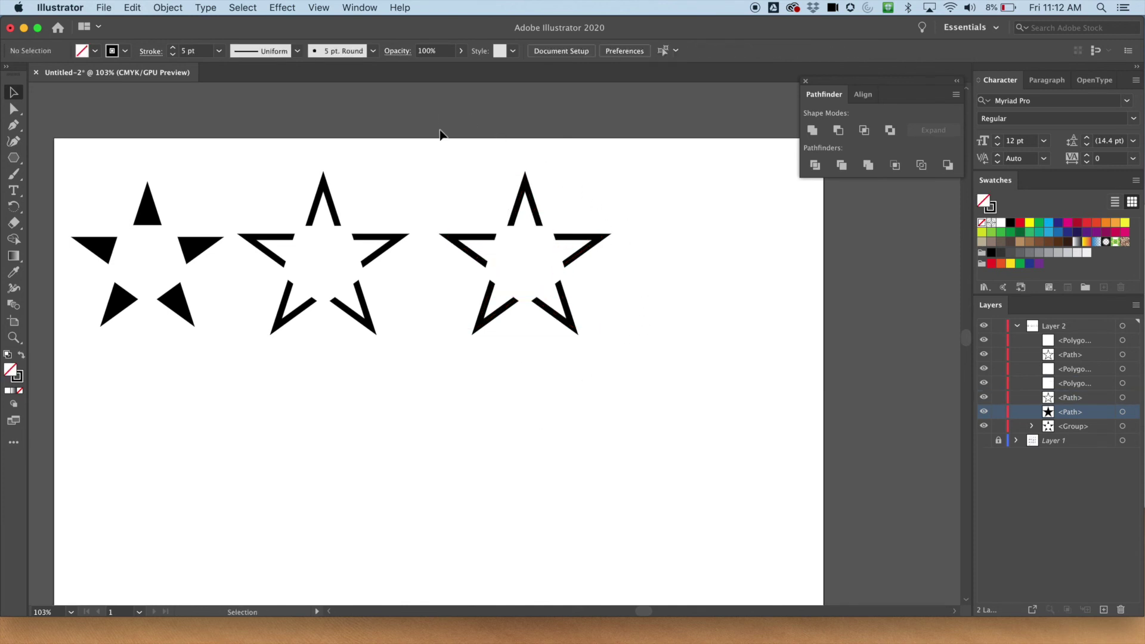
Expand only the stroke of the rightmost star into a shape, leaving Fill out of the expansion
click(535, 195)
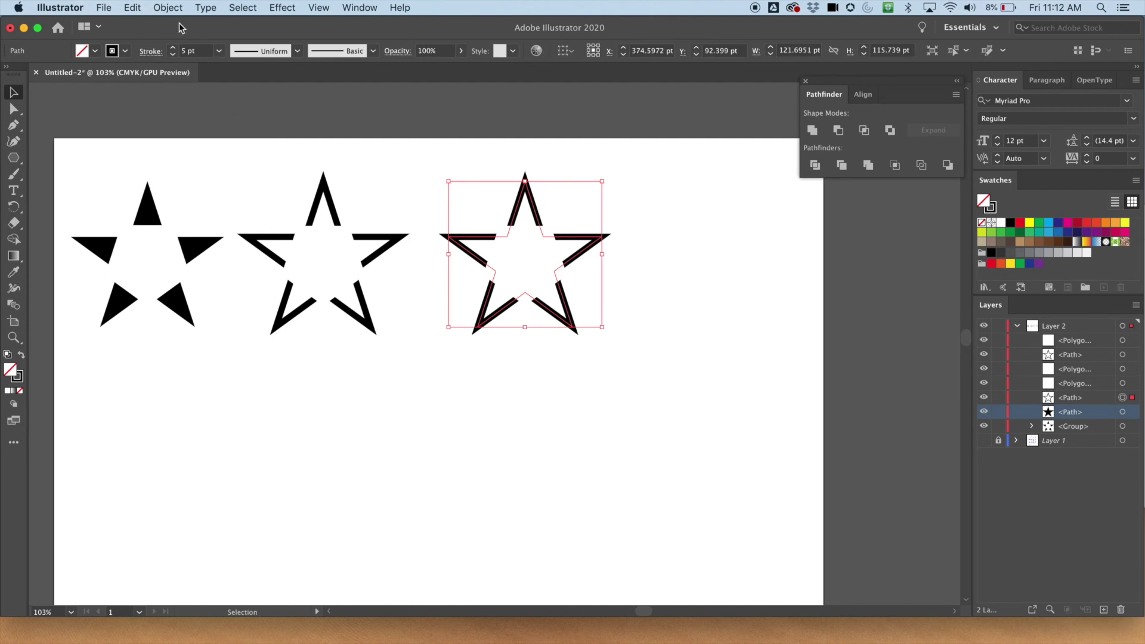
click(168, 7)
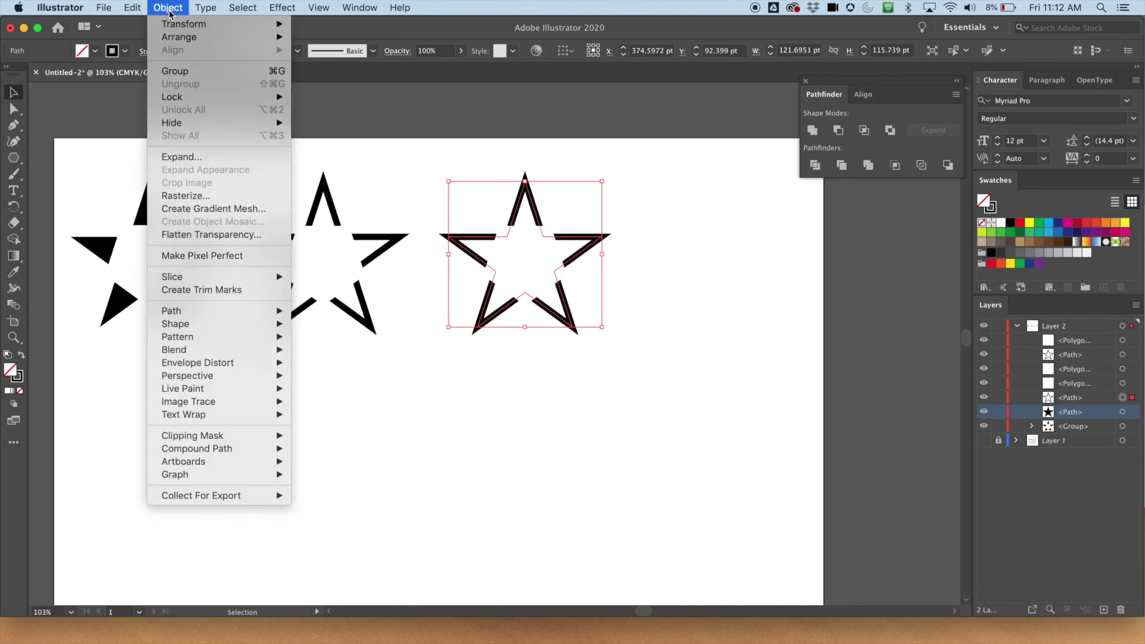
click(198, 162)
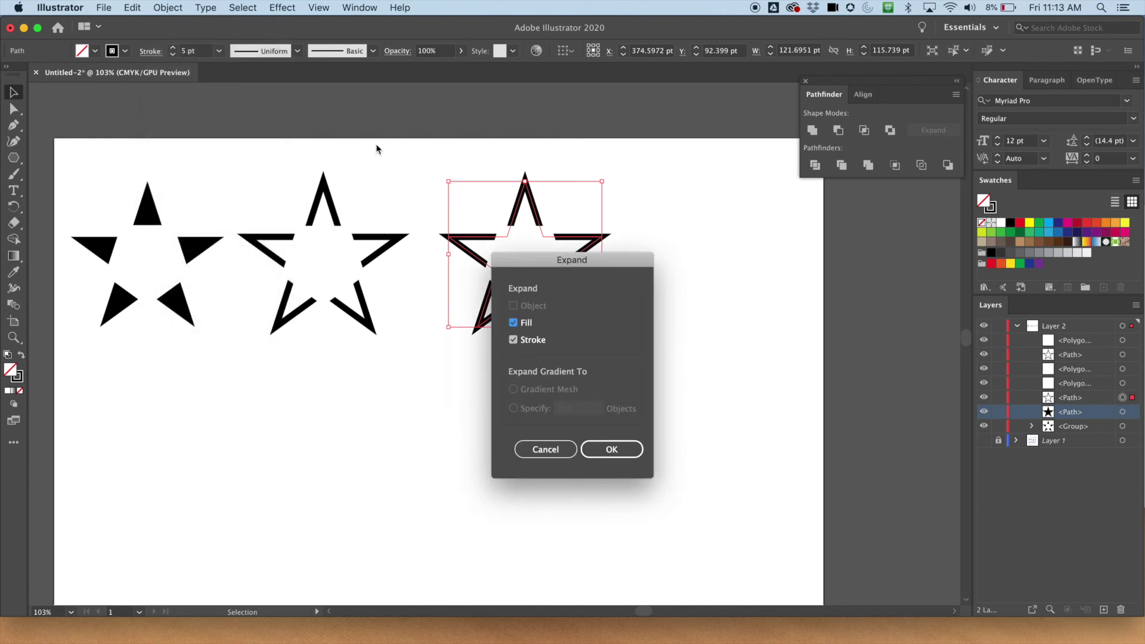
drag(567, 258, 721, 167)
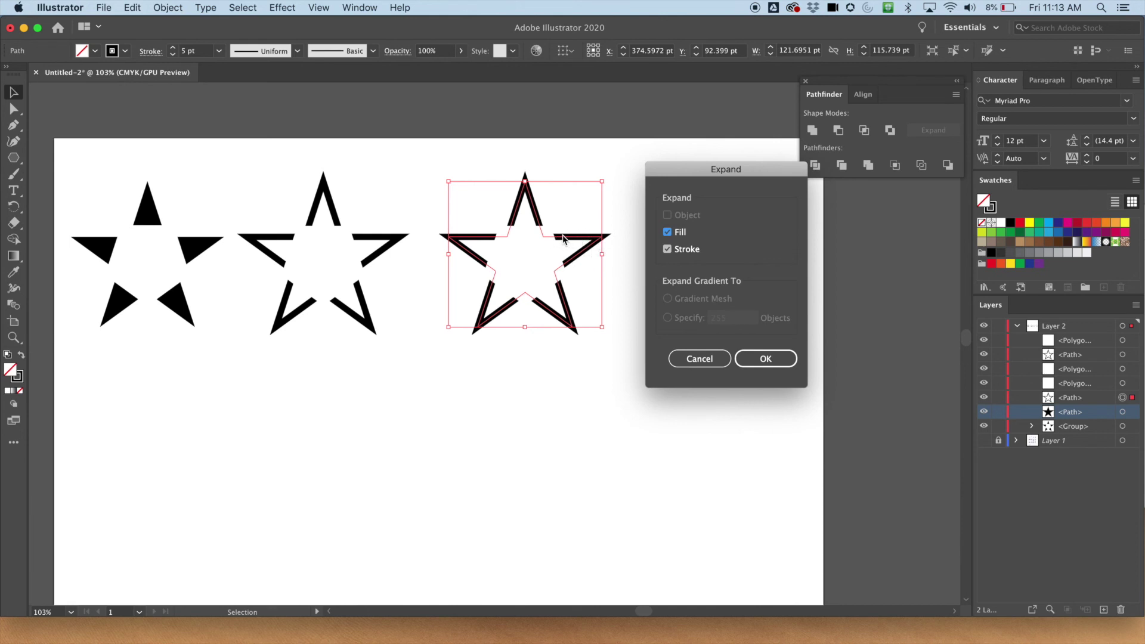
click(668, 233)
click(766, 359)
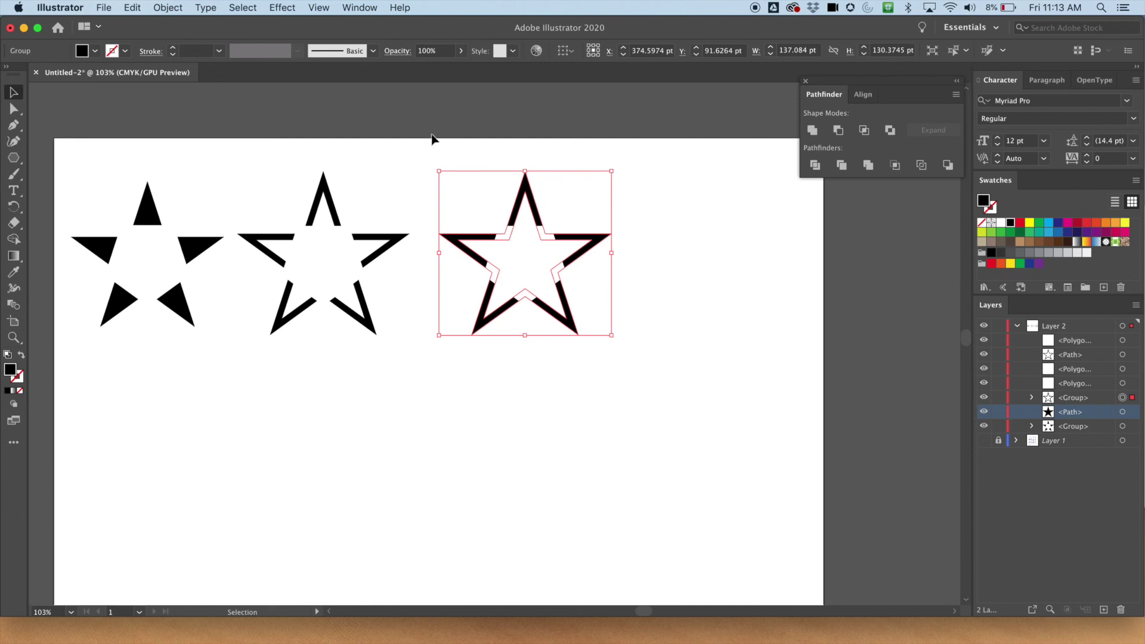
Examine the expanded star's anchor points and the pentagon lying over it by directly selecting each shape
click(13, 110)
key(super+equal)
key(super+equal)
key(super+equal)
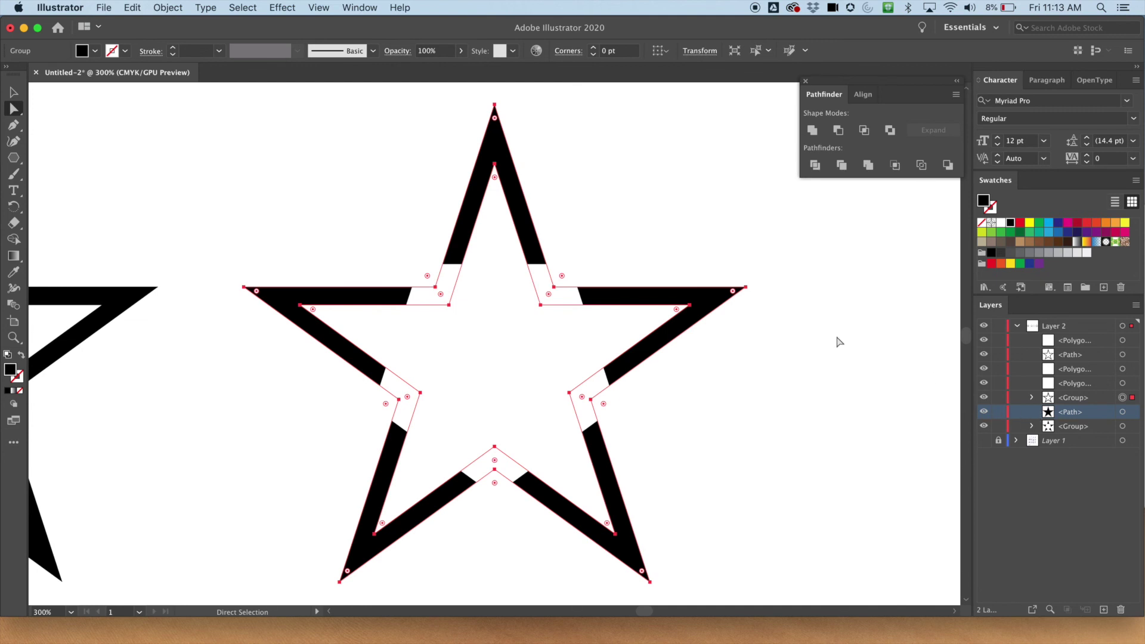
click(575, 153)
click(508, 332)
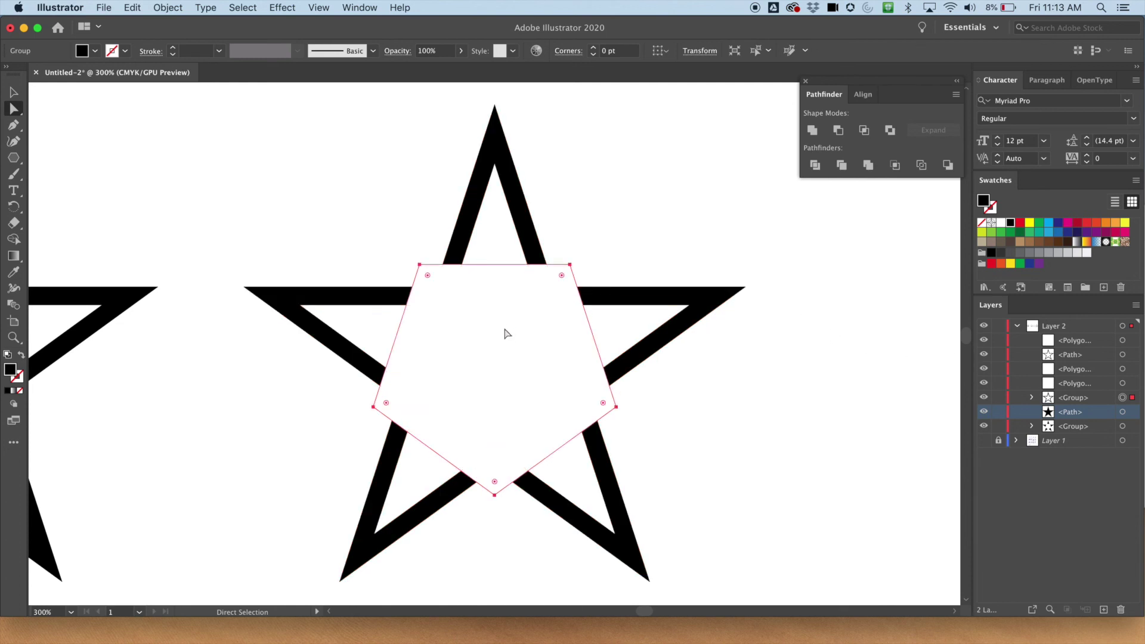
click(505, 334)
click(525, 225)
click(527, 340)
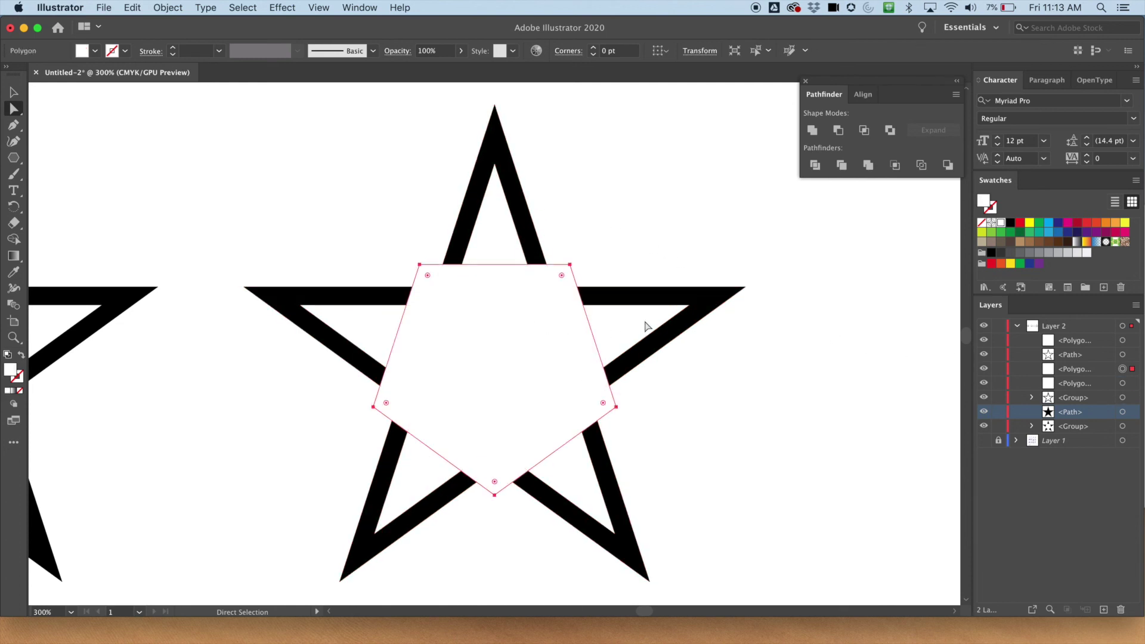
Hide the pentagon over the expanded star, try moving an inner corner point of the star, and show the pentagon again
click(984, 369)
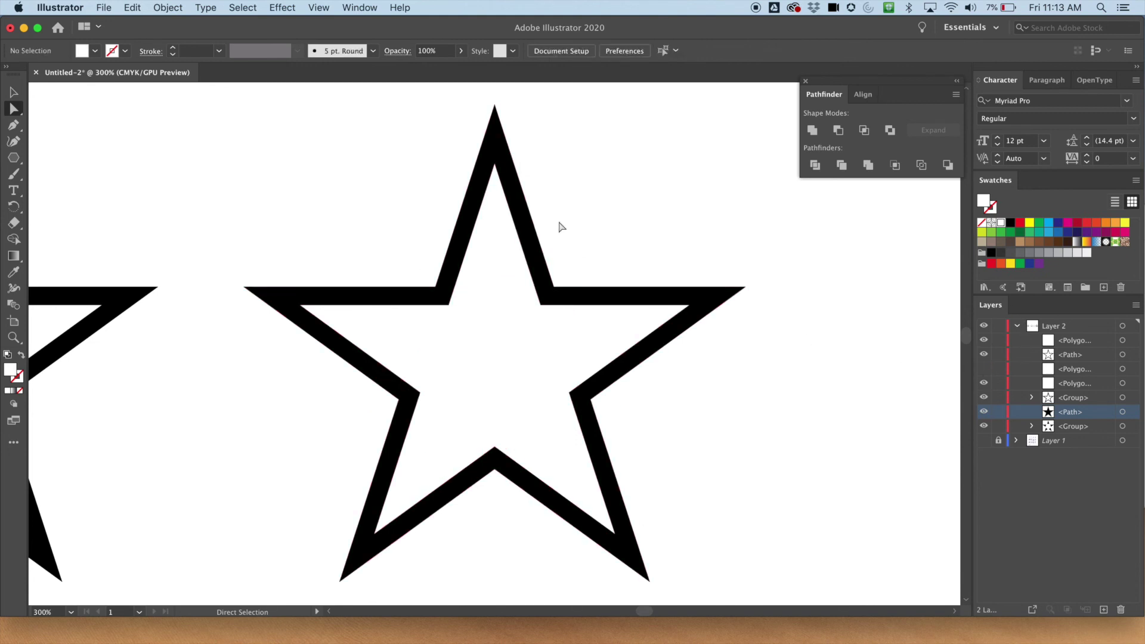
click(511, 189)
drag(449, 304, 482, 348)
key(super+z)
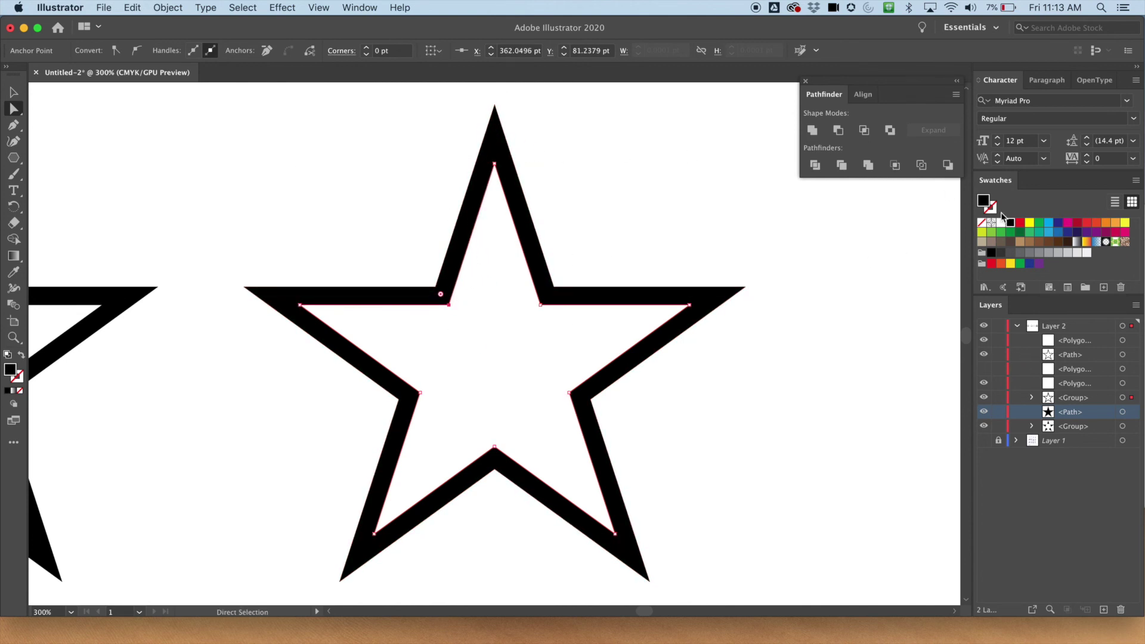
click(984, 373)
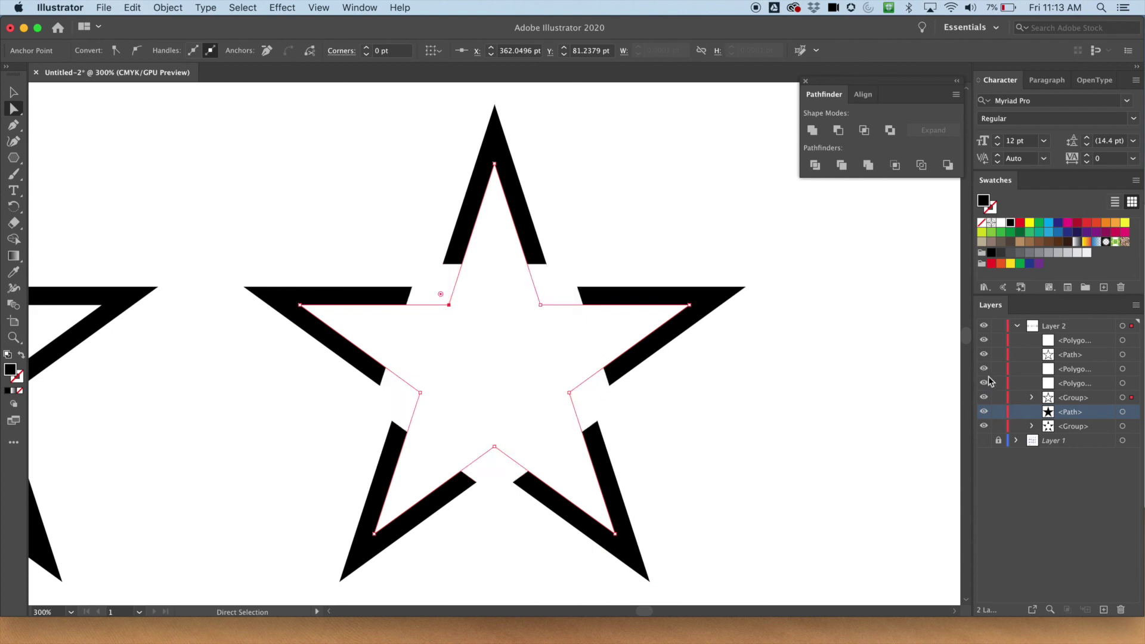
click(984, 371)
click(984, 371)
Cut the pentagon out of the expanded rightmost star with Minus Front
click(14, 93)
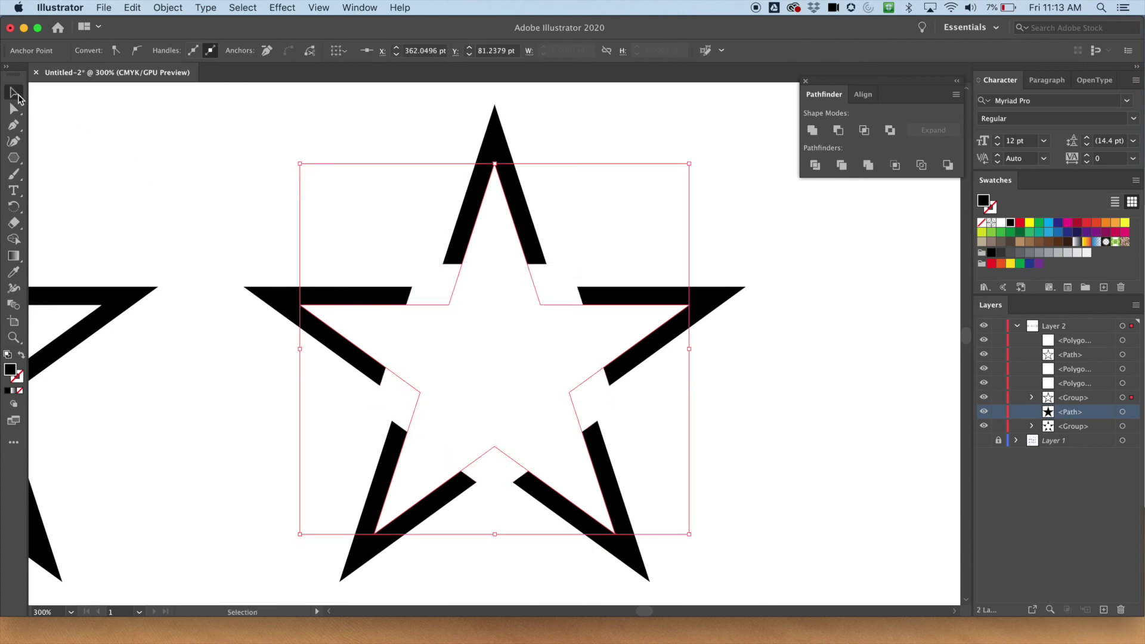
drag(321, 158, 716, 495)
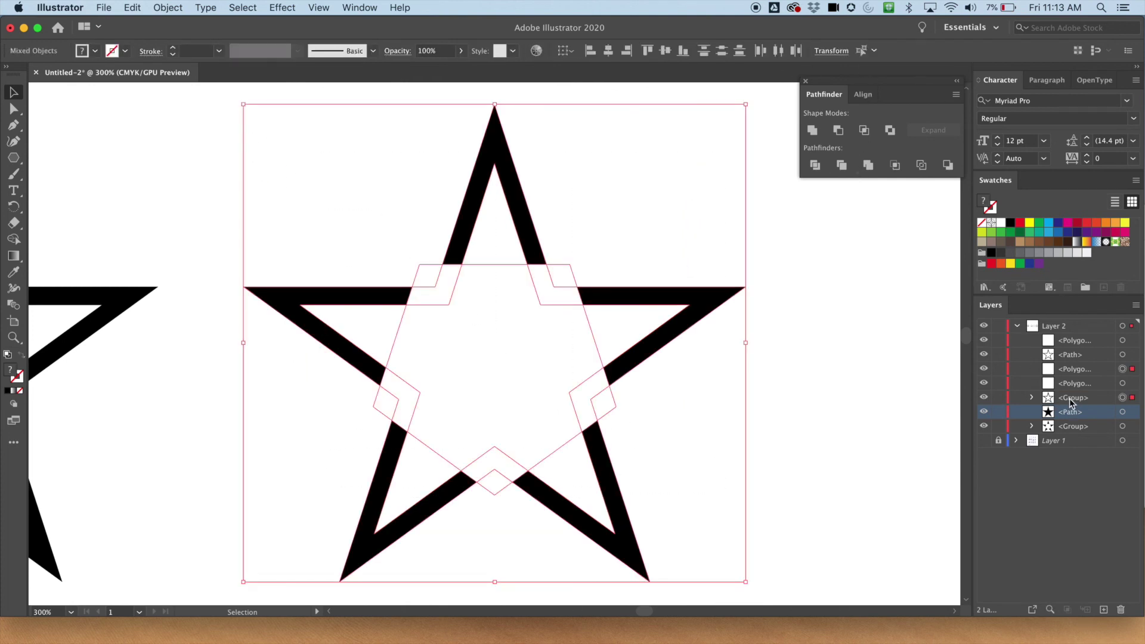
click(1040, 372)
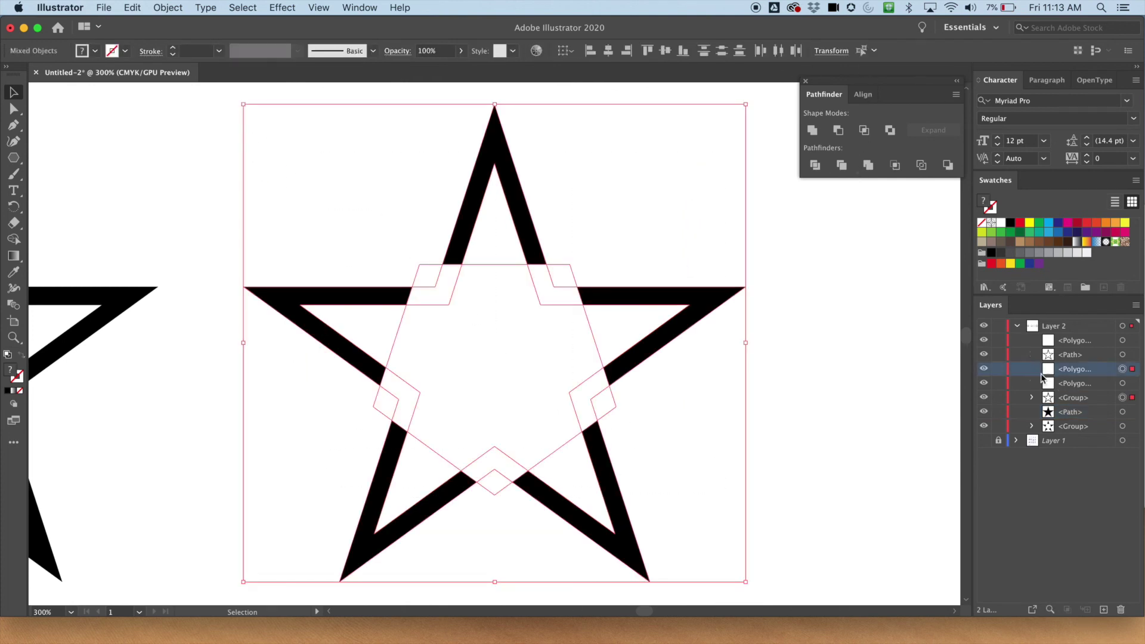
click(837, 130)
click(642, 243)
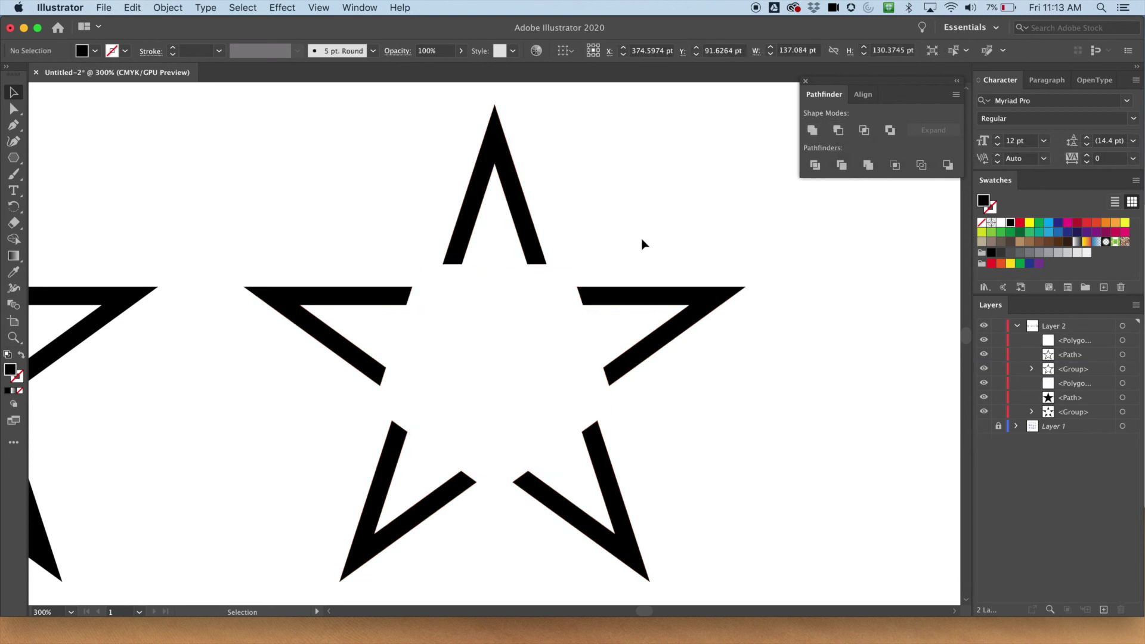
Examine the separate arm shapes of the cut star by directly selecting their outlines and anchor points
click(13, 108)
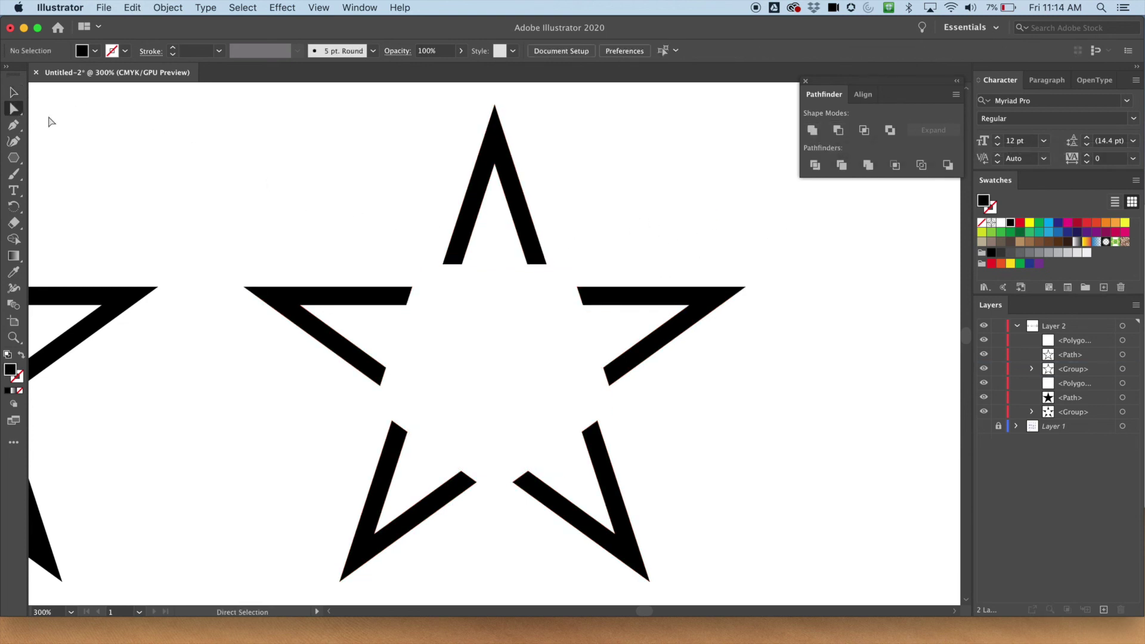
drag(306, 222, 572, 388)
click(582, 394)
click(18, 94)
click(649, 354)
click(14, 109)
click(262, 197)
drag(297, 222, 385, 388)
drag(391, 149, 711, 382)
click(597, 533)
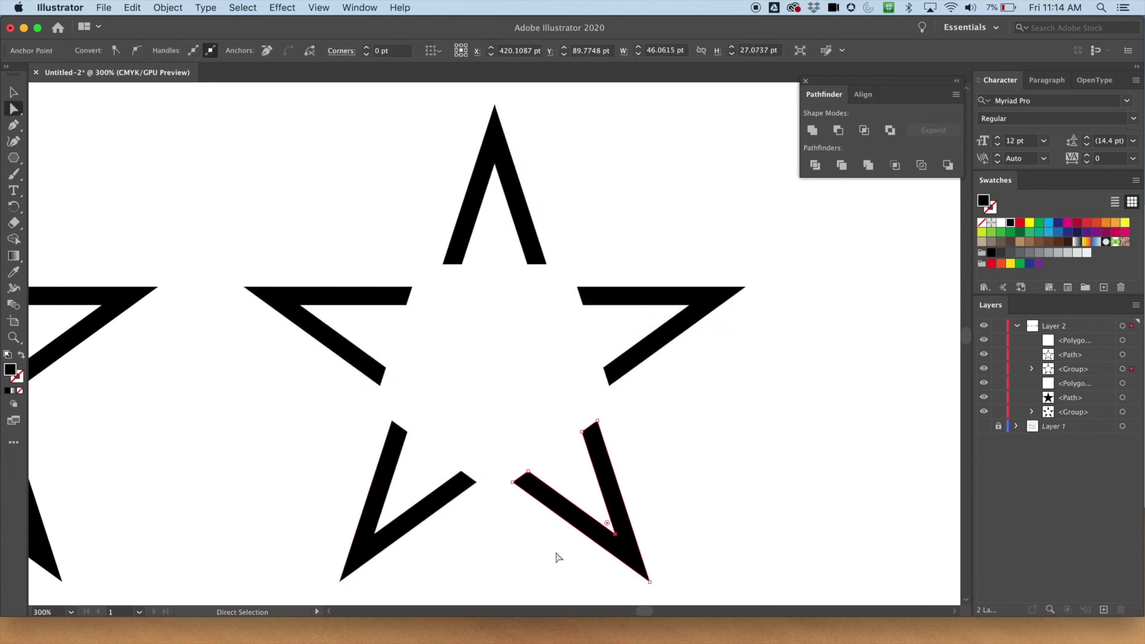
drag(326, 452, 452, 559)
click(576, 218)
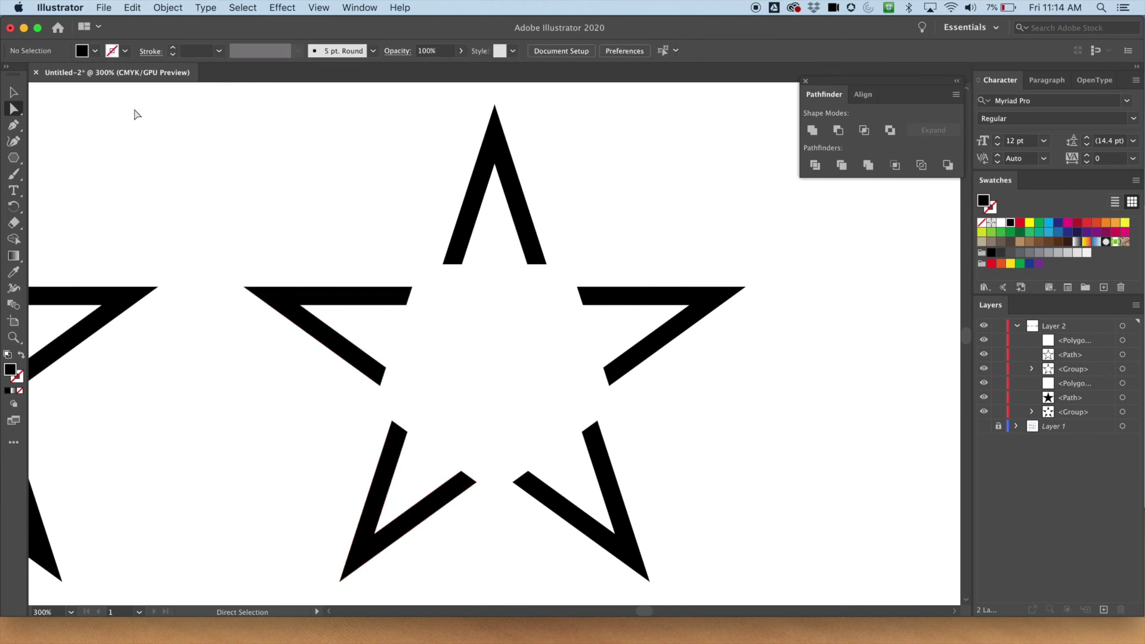
Check which layer group holds the cut star by selecting it and toggling the group's visibility
click(14, 92)
click(496, 149)
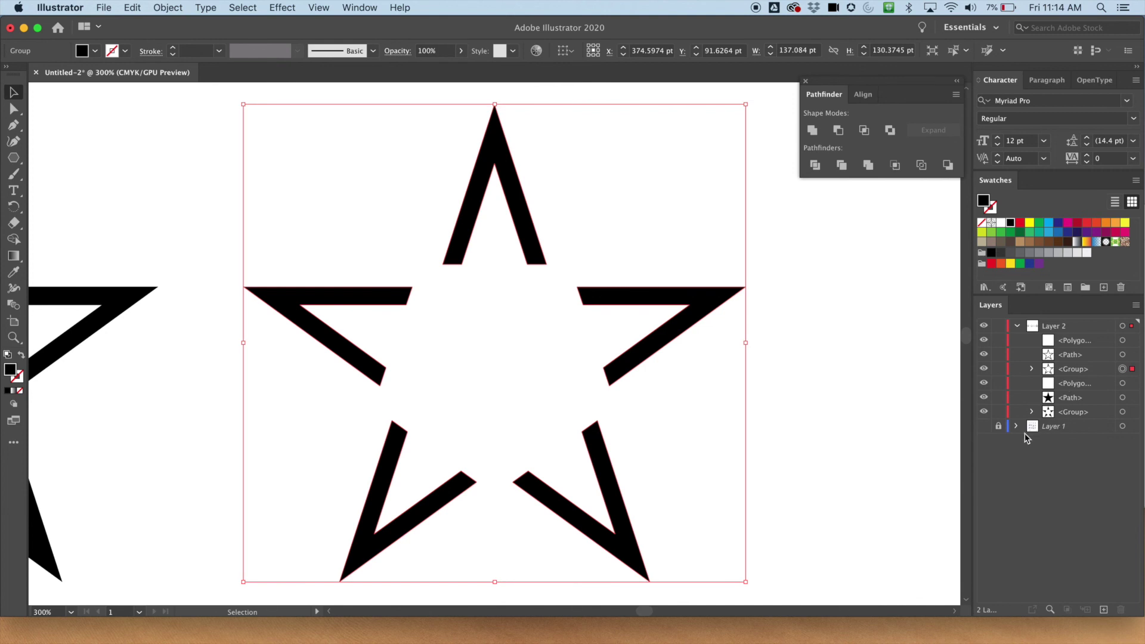
click(984, 371)
click(984, 370)
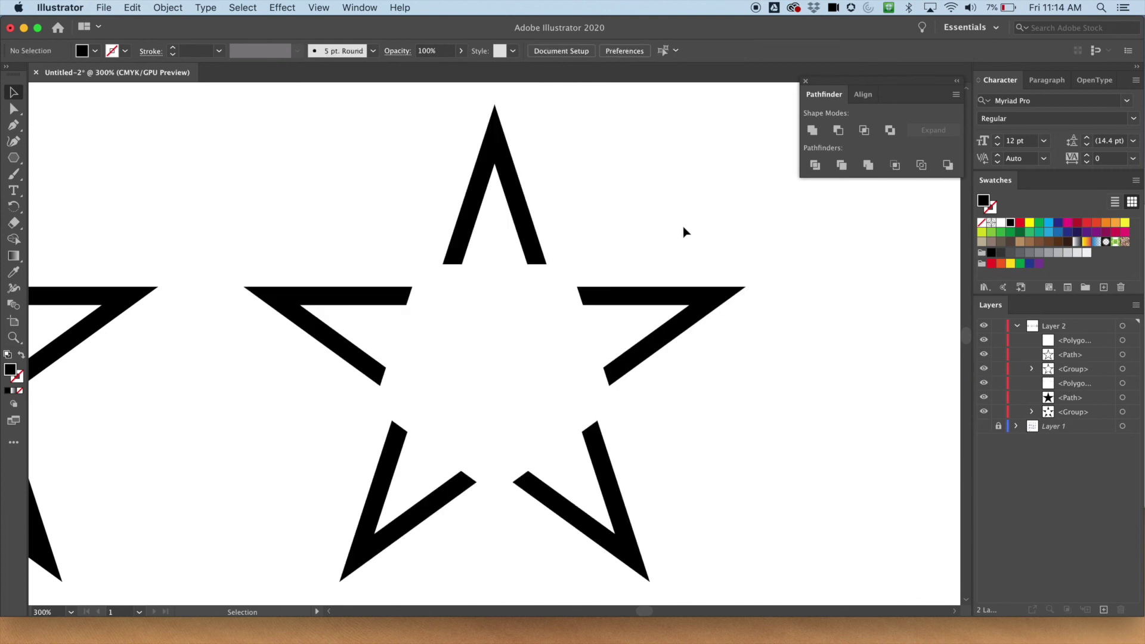
Move the uncut outlined star with its pentagon off the artboard, above the spare black star on the pasteboard
key(super+1)
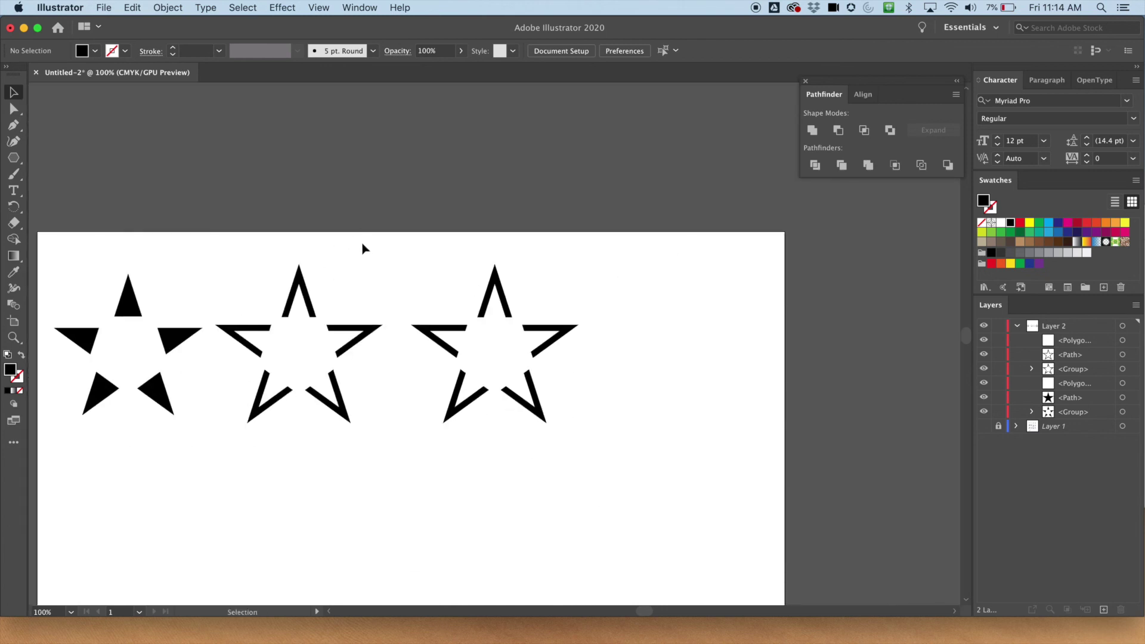
click(289, 315)
drag(316, 209, 580, 205)
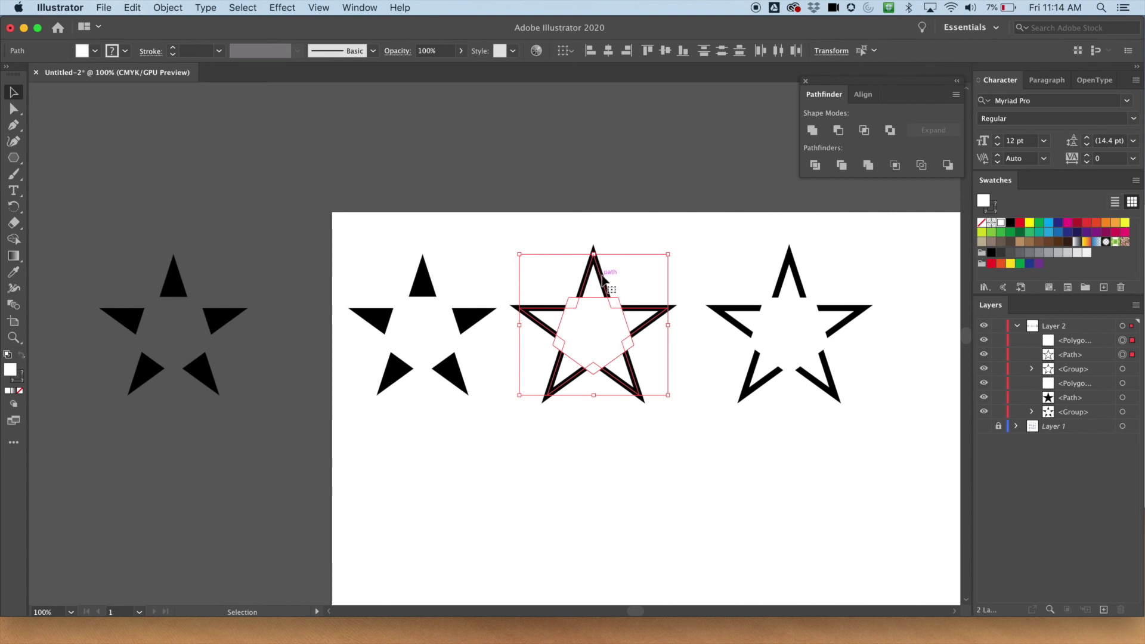
drag(603, 266, 127, 123)
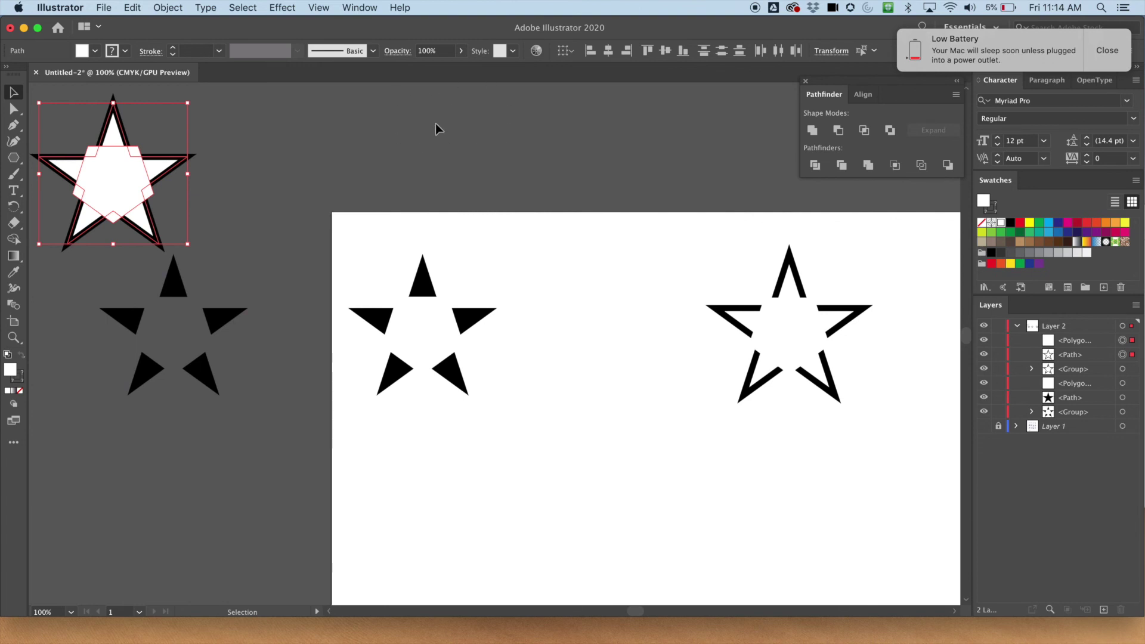
Move the cut star to the second sketch position, at X about 219 pt, and show the sketch layer
click(637, 245)
drag(789, 272, 603, 272)
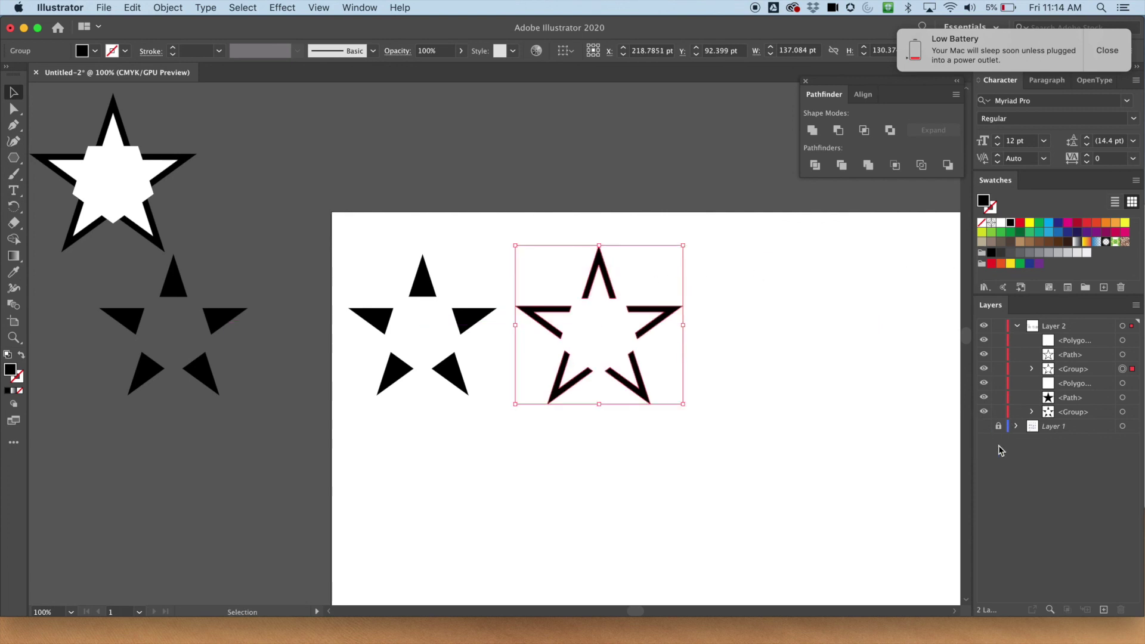
click(984, 426)
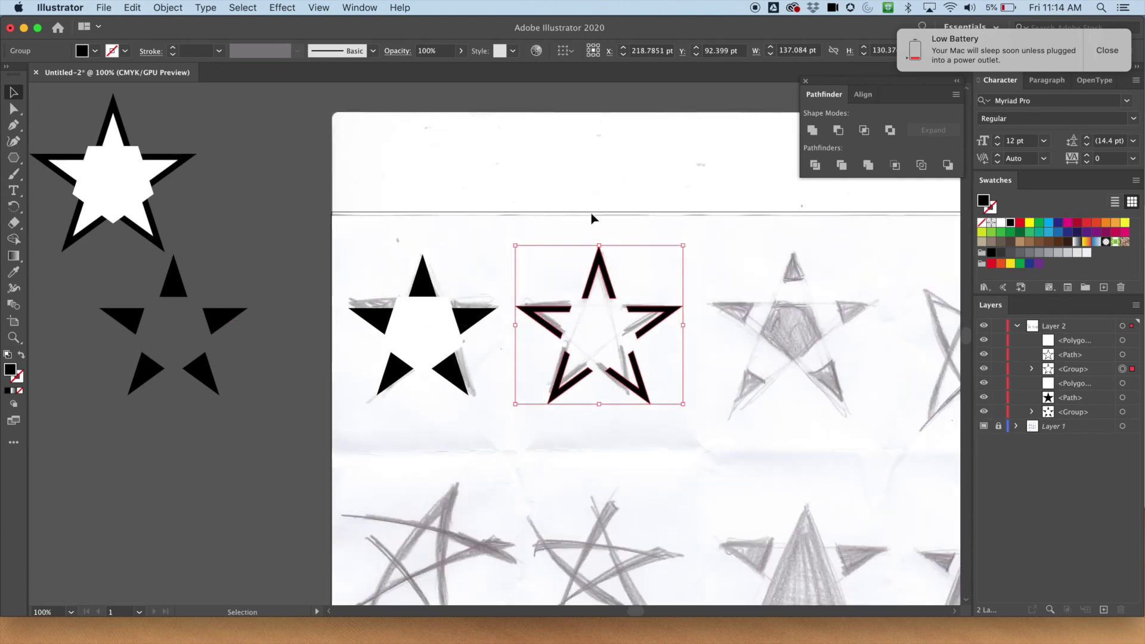